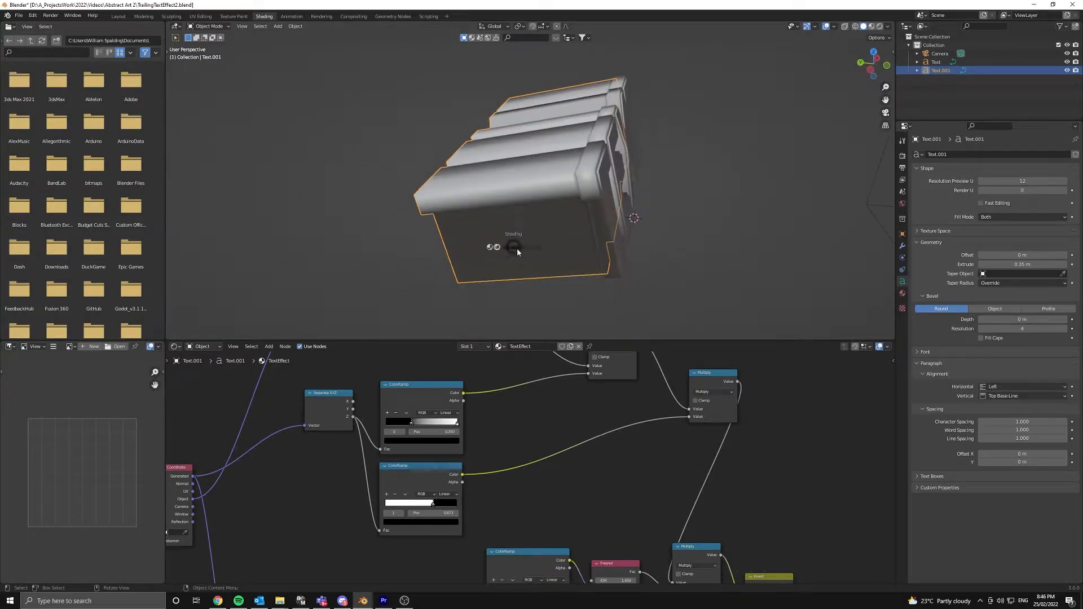
# - Switch the viewport to Rendered shading and inspect the glowing glass TEXT object
pyautogui.press('z')
pyautogui.click(508, 199)
pyautogui.moveTo(508, 199)
pyautogui.mouseDown(button='middle')
pyautogui.moveTo(494, 182)
pyautogui.moveTo(510, 187)
pyautogui.moveTo(535, 167)
pyautogui.moveTo(507, 152)
pyautogui.moveTo(414, 137)
pyautogui.moveTo(378, 149)
pyautogui.mouseUp(button='middle')
pyautogui.click(594, 164)
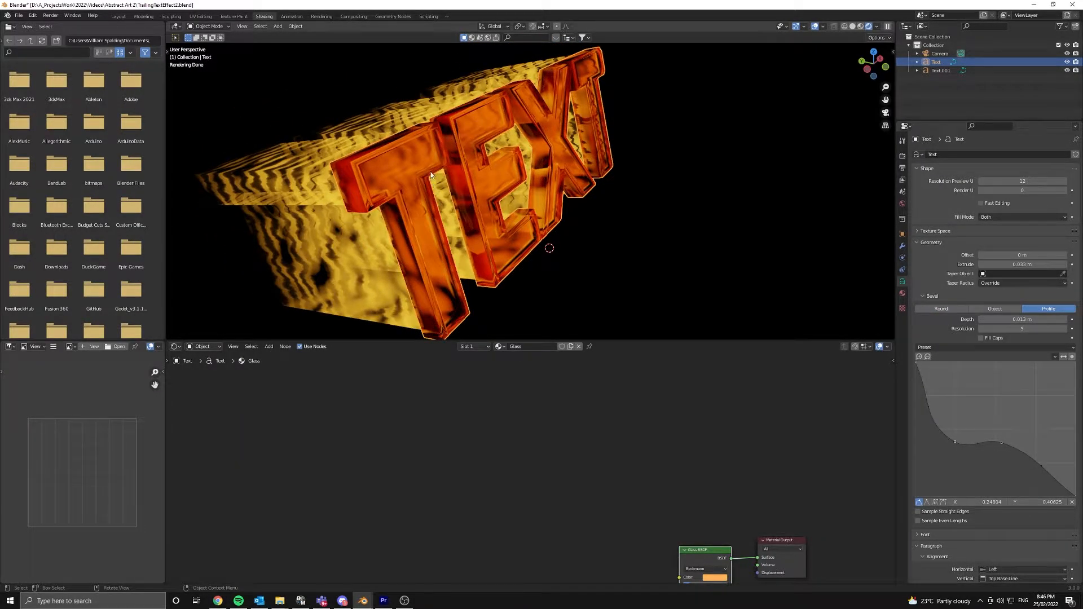
# - Check the camera view, the camera, and the trailing Text.001 with its TextEffect node tree
pyautogui.press('KP_0')
pyautogui.moveTo(458, 174); pyautogui.dragTo(639, 139, button='middle')
pyautogui.click(635, 140)
pyautogui.click(601, 158)
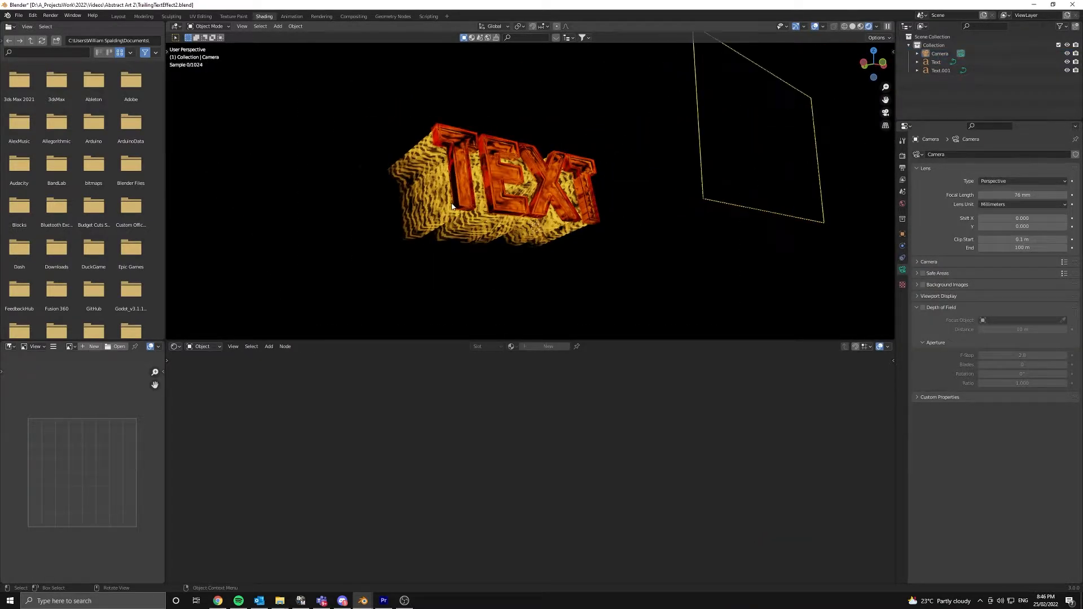
pyautogui.scroll(3, 399, 208)
pyautogui.click(398, 208)
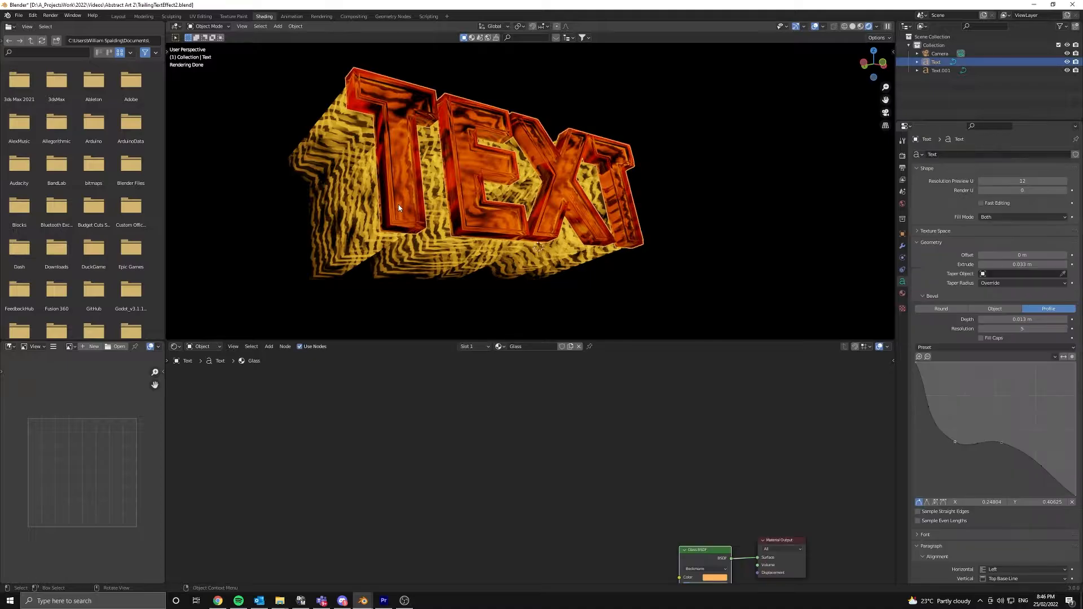
pyautogui.scroll(-5, 545, 427)
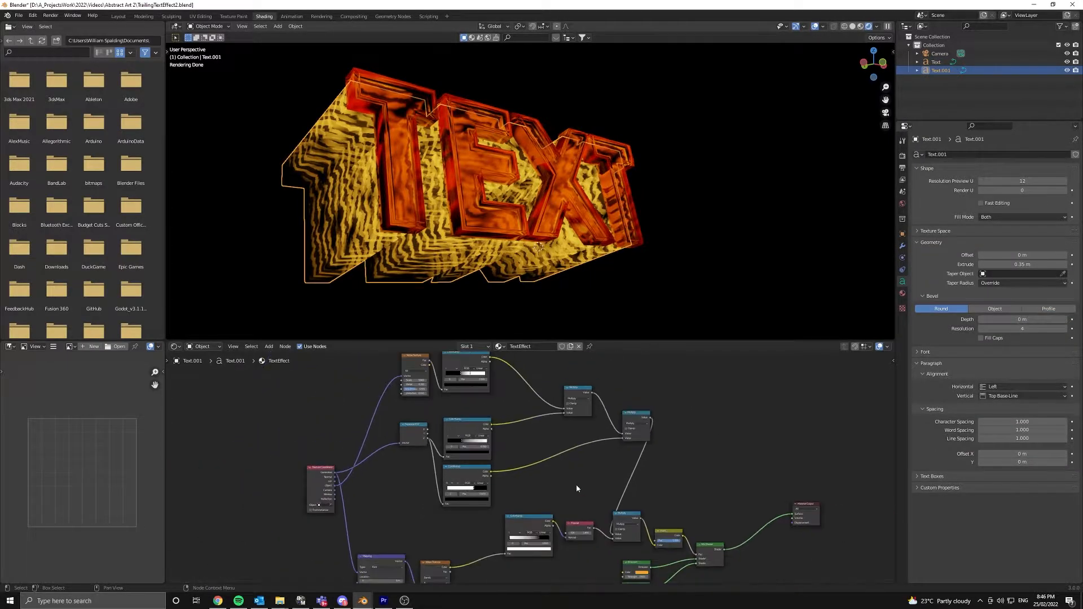
pyautogui.moveTo(544, 426); pyautogui.dragTo(500, 387, button='middle')
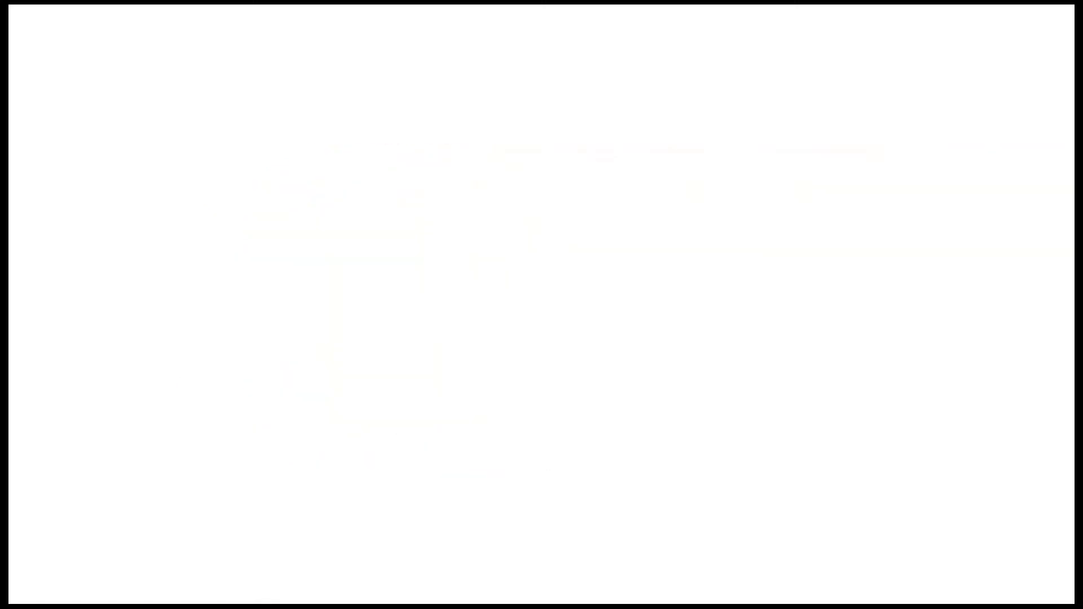
# - Search Windows for Blender and launch a new Blender session
pyautogui.press('super')
pyautogui.write('ble')
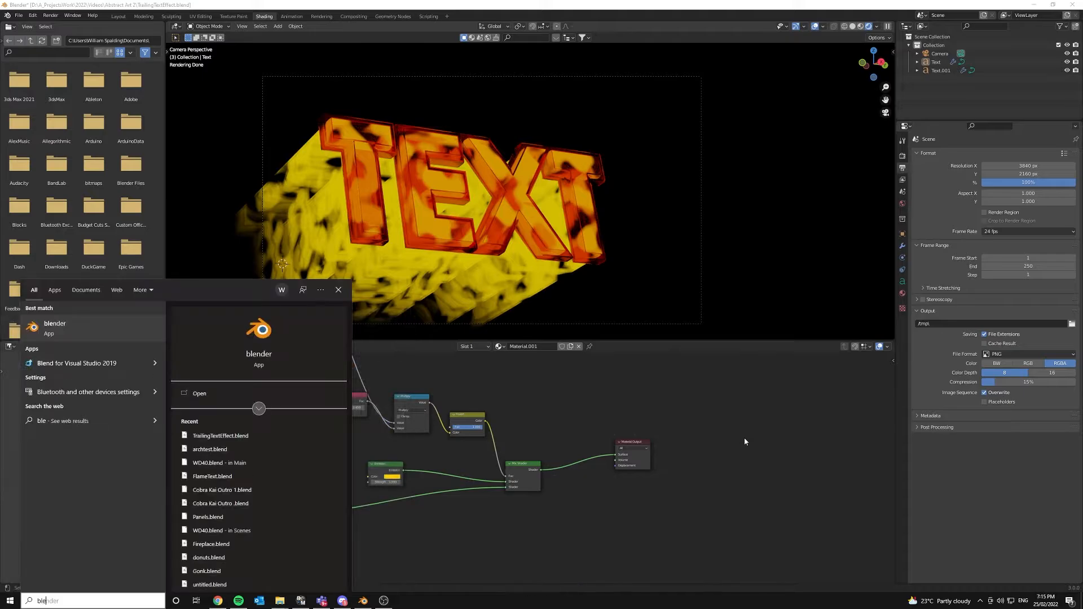
pyautogui.press('Return')
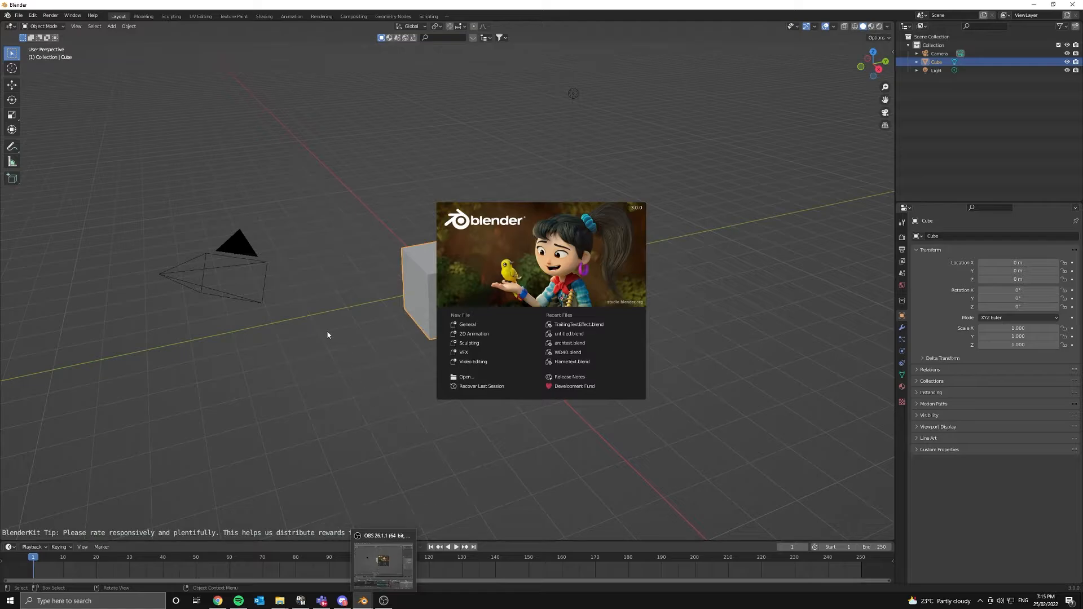
# - Dismiss the splash screen and delete the default cube and light
pyautogui.click(327, 335)
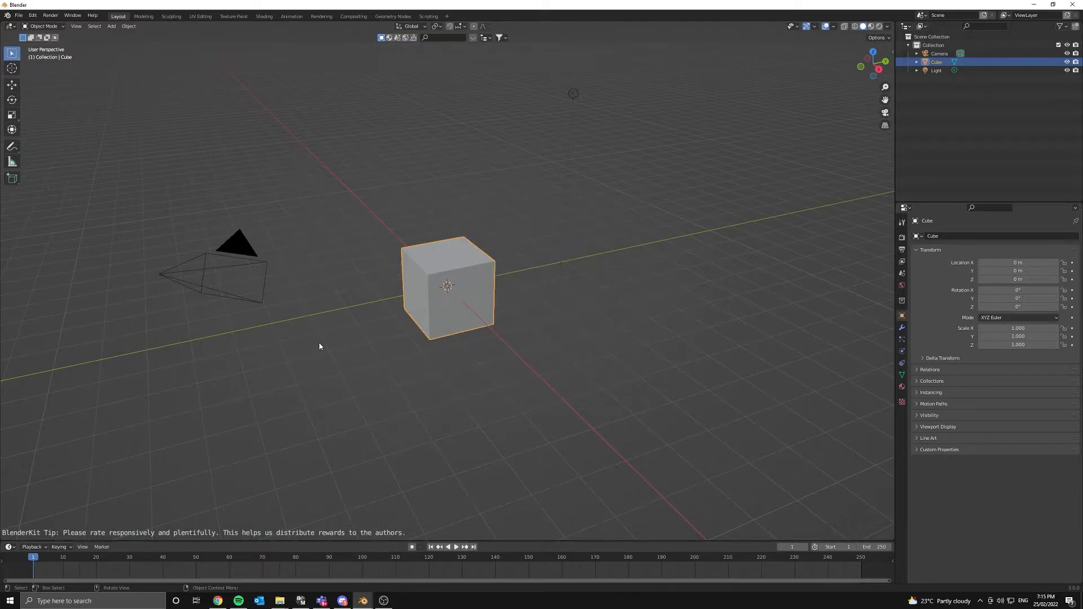
pyautogui.press('x')
pyautogui.click(459, 235)
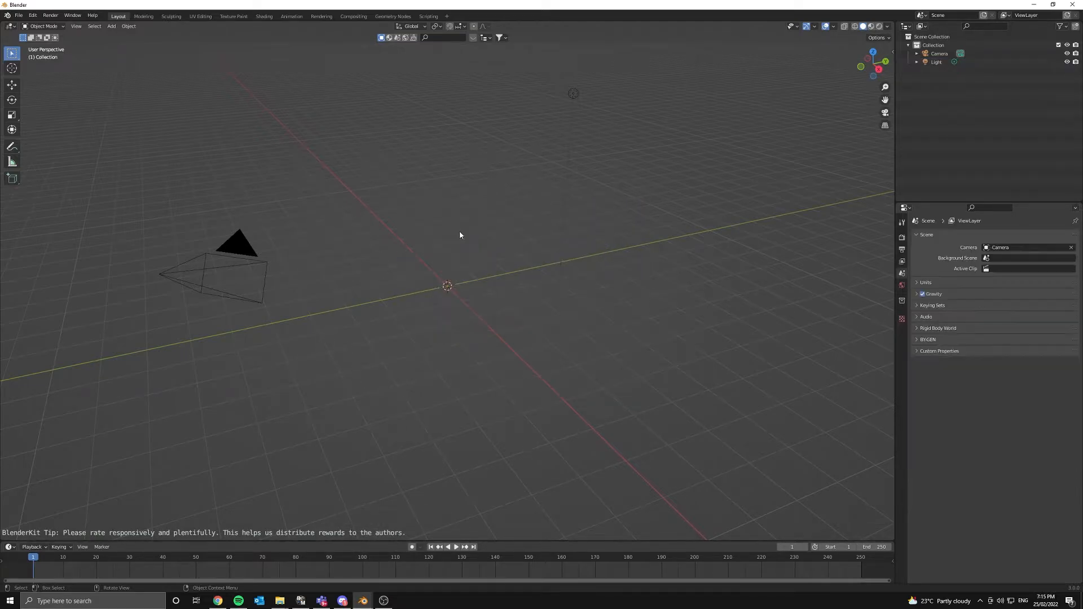
pyautogui.click(572, 97)
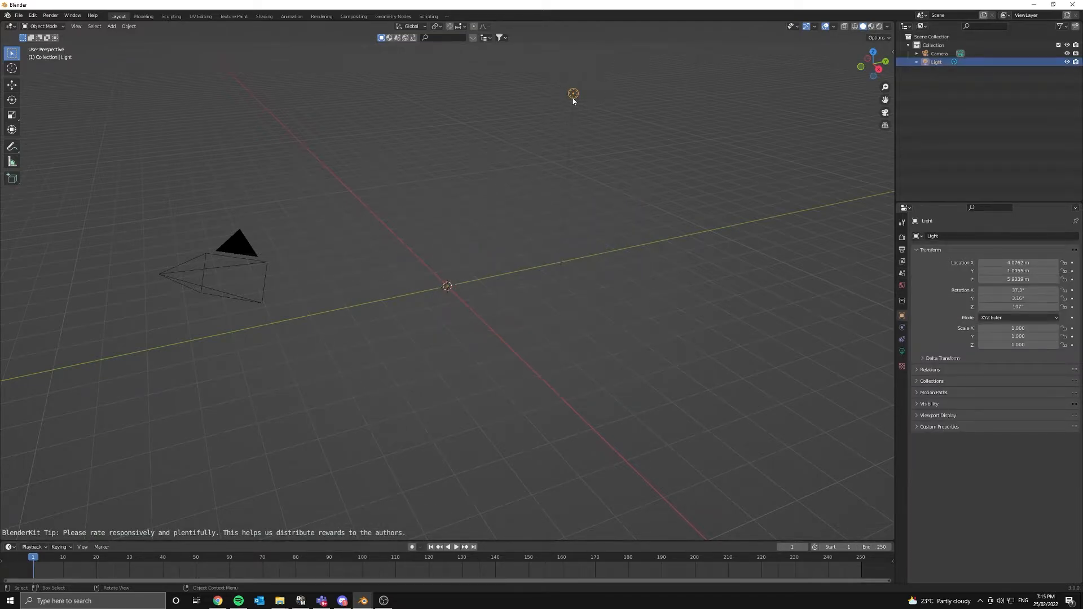
pyautogui.press('x')
pyautogui.click(542, 100)
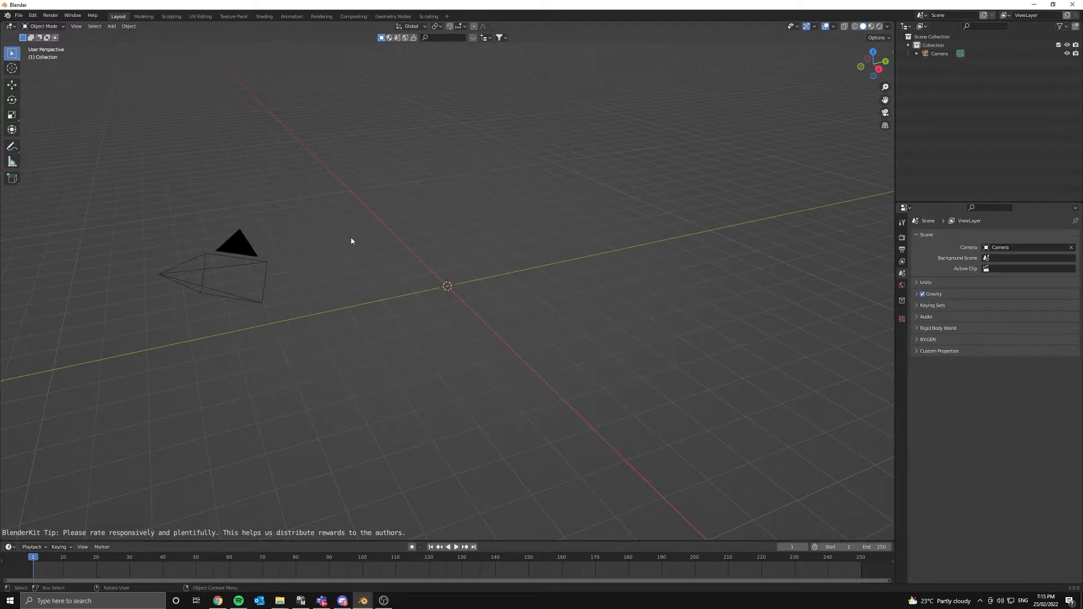
pyautogui.moveTo(350, 241); pyautogui.dragTo(418, 228, button='middle')
# - Add a text object and stand it upright with a 90° X rotation
pyautogui.hotkey('shift', 'a')
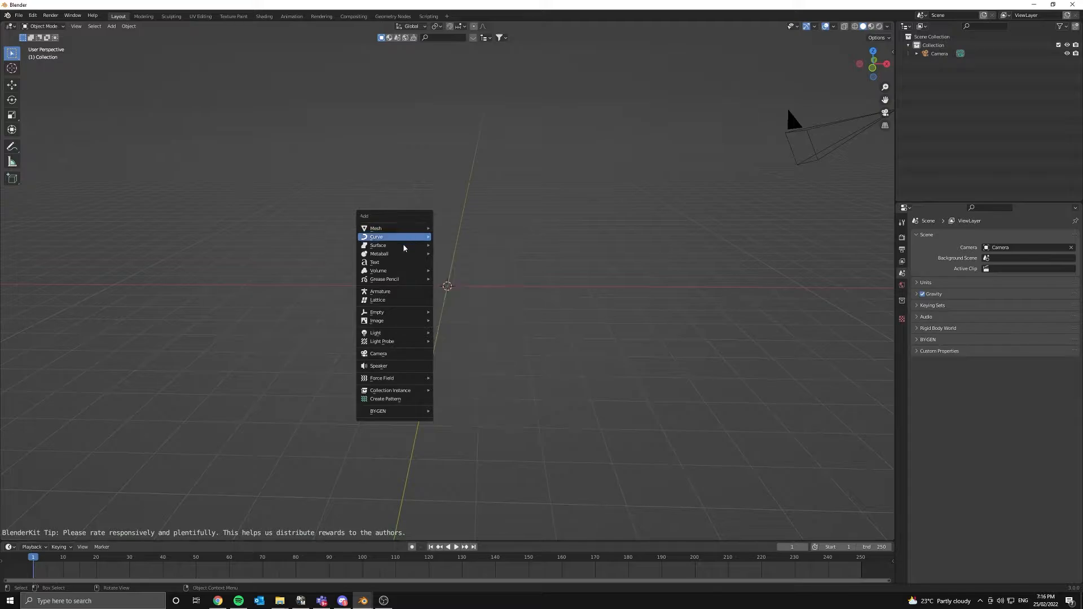
pyautogui.click(390, 262)
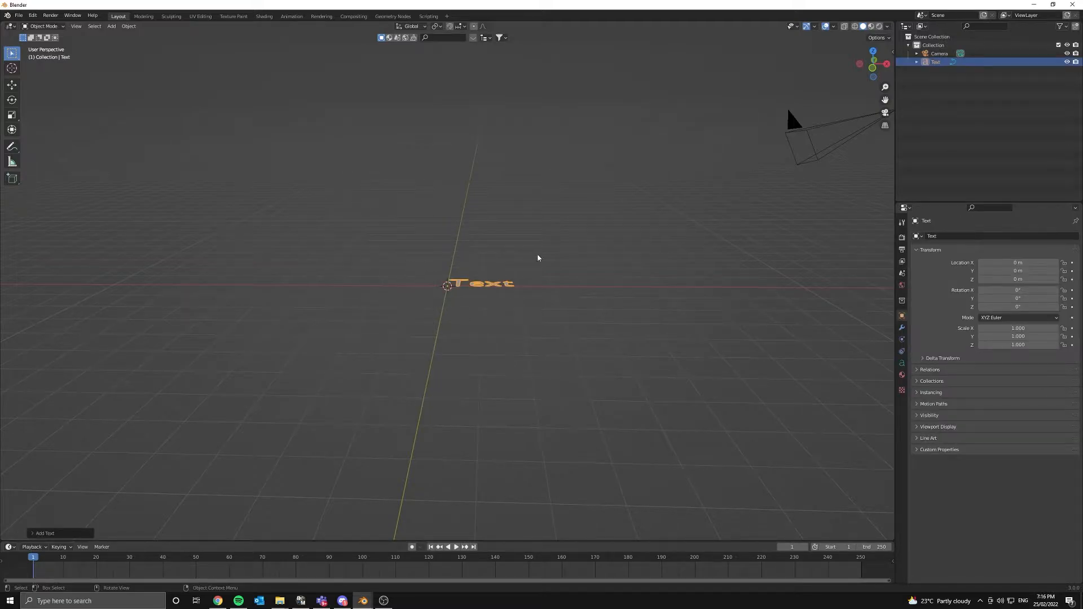
pyautogui.scroll(5, 538, 257)
pyautogui.moveTo(538, 257); pyautogui.dragTo(448, 288, button='middle')
pyautogui.write('rx')
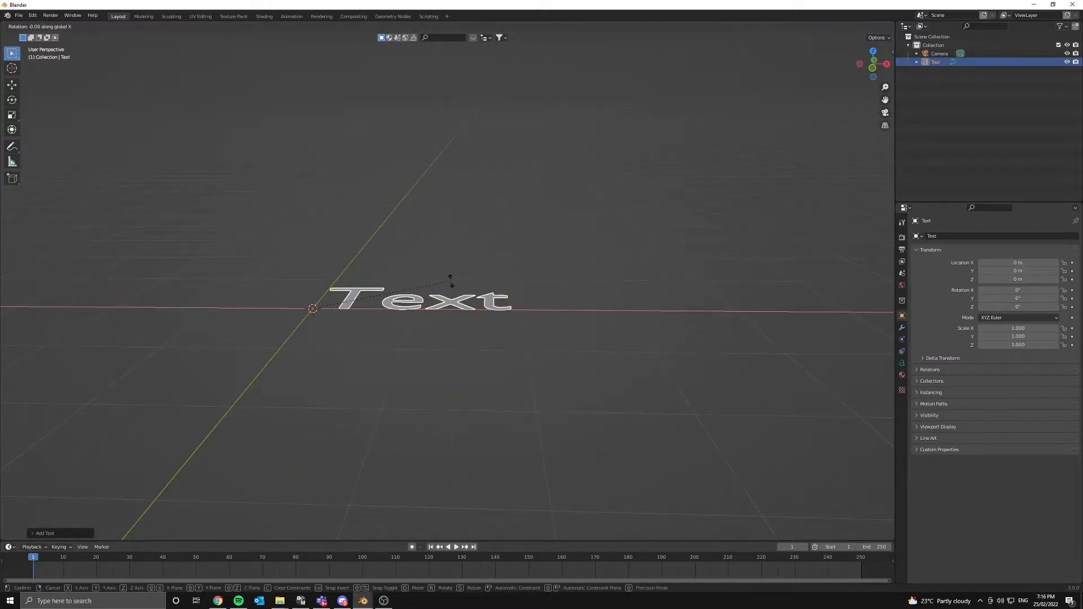
pyautogui.write('90')
pyautogui.press('Return')
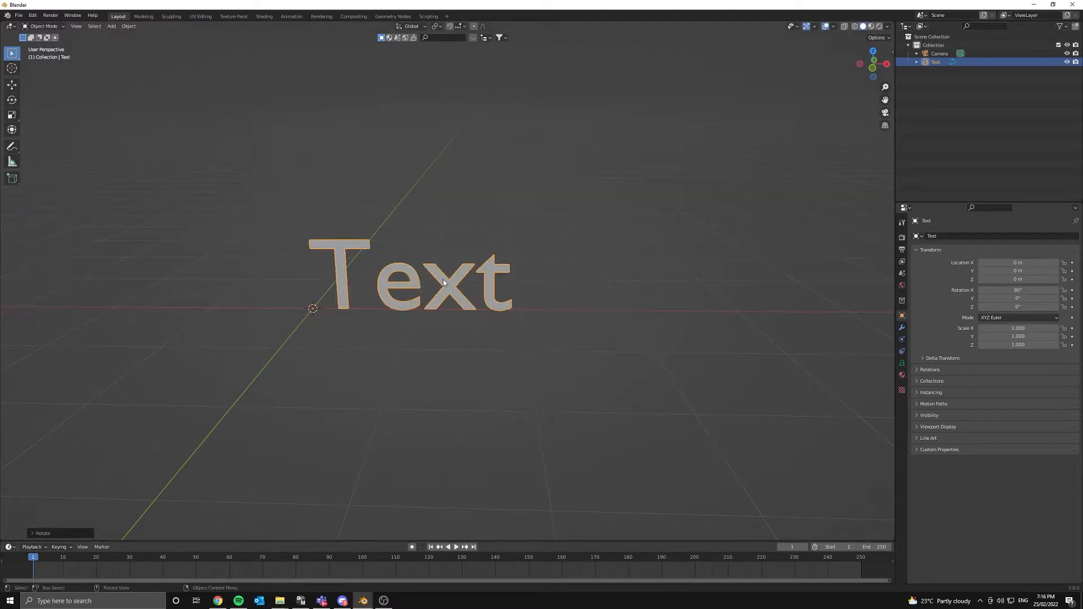
# - Move the text object left along X to about −1.07 m
pyautogui.keyDown('alt'); pyautogui.moveTo(467, 282); pyautogui.dragTo(525, 260, button='middle'); pyautogui.keyUp('alt')
pyautogui.scroll(1, 448, 278)
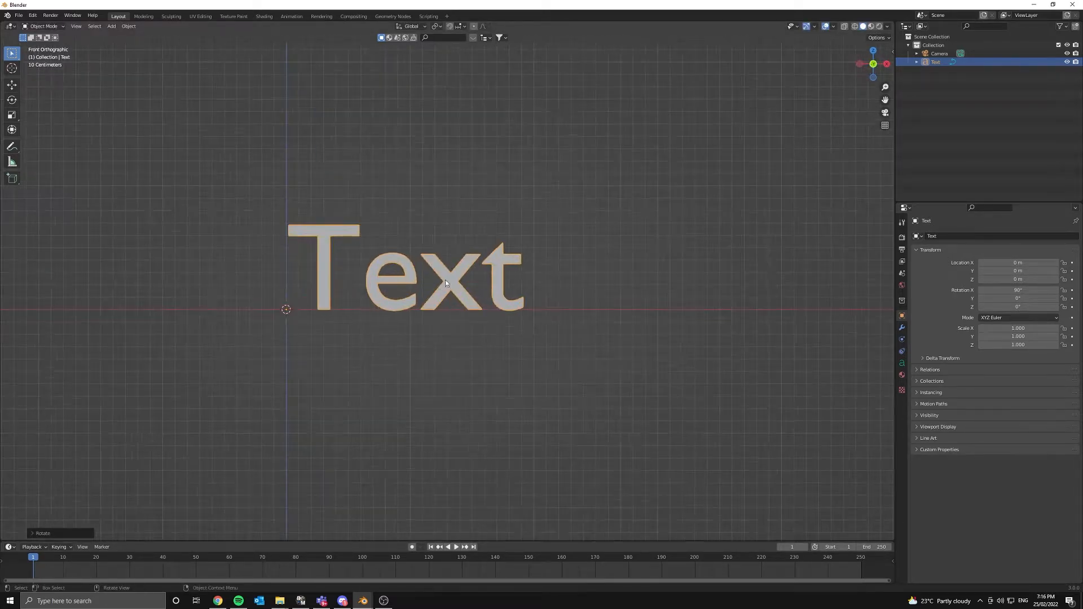
pyautogui.keyDown('shift'); pyautogui.moveTo(374, 286); pyautogui.dragTo(495, 292, button='middle'); pyautogui.keyUp('shift')
pyautogui.press('x')
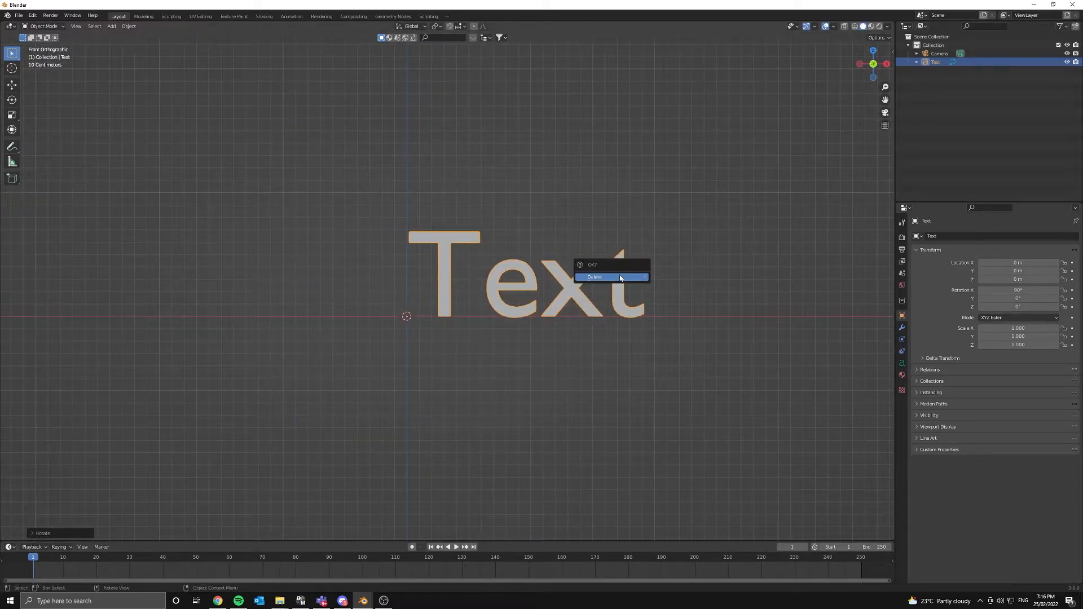
pyautogui.press('g')
pyautogui.press('x')
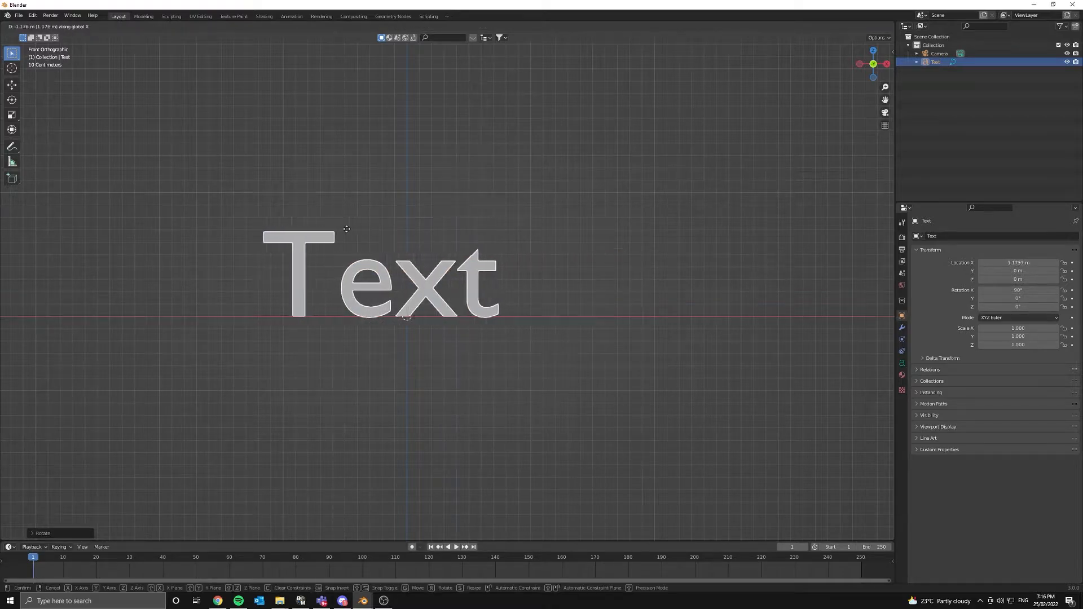
pyautogui.click(353, 228)
# - Edit the text so its letters read 'TEXT'
pyautogui.keyDown('shift'); pyautogui.moveTo(461, 309); pyautogui.dragTo(556, 305, button='middle'); pyautogui.keyUp('shift')
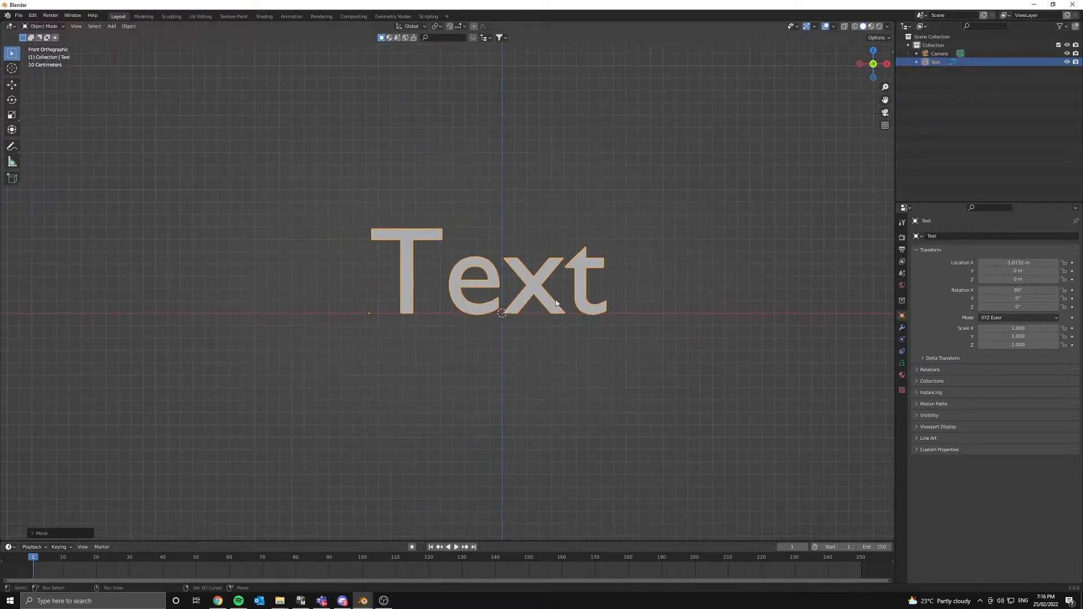
pyautogui.scroll(2, 689, 276)
pyautogui.keyDown('shift'); pyautogui.moveTo(688, 273); pyautogui.dragTo(574, 292, button='middle'); pyautogui.keyUp('shift')
pyautogui.press('Tab')
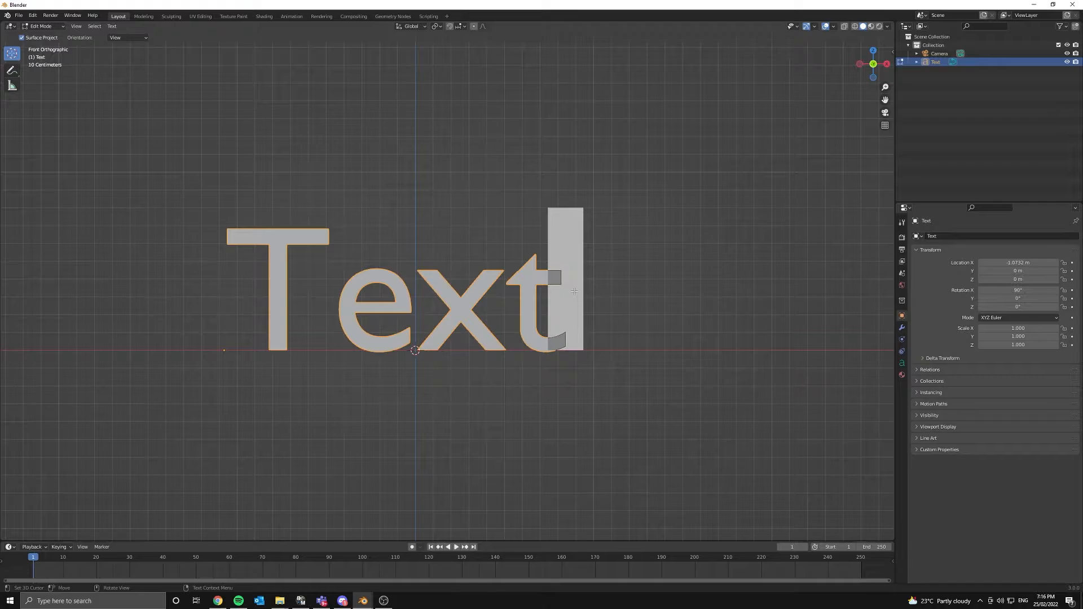
pyautogui.press('BackSpace')
pyautogui.press('BackSpace')
pyautogui.press('BackSpace')
pyautogui.write('EXT')
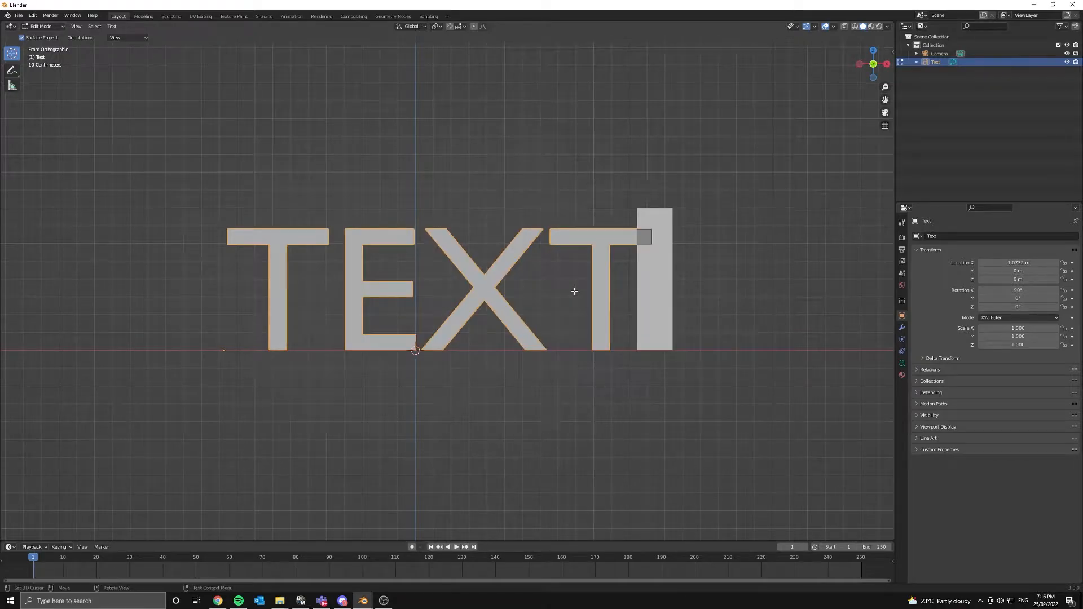
pyautogui.press('Tab')
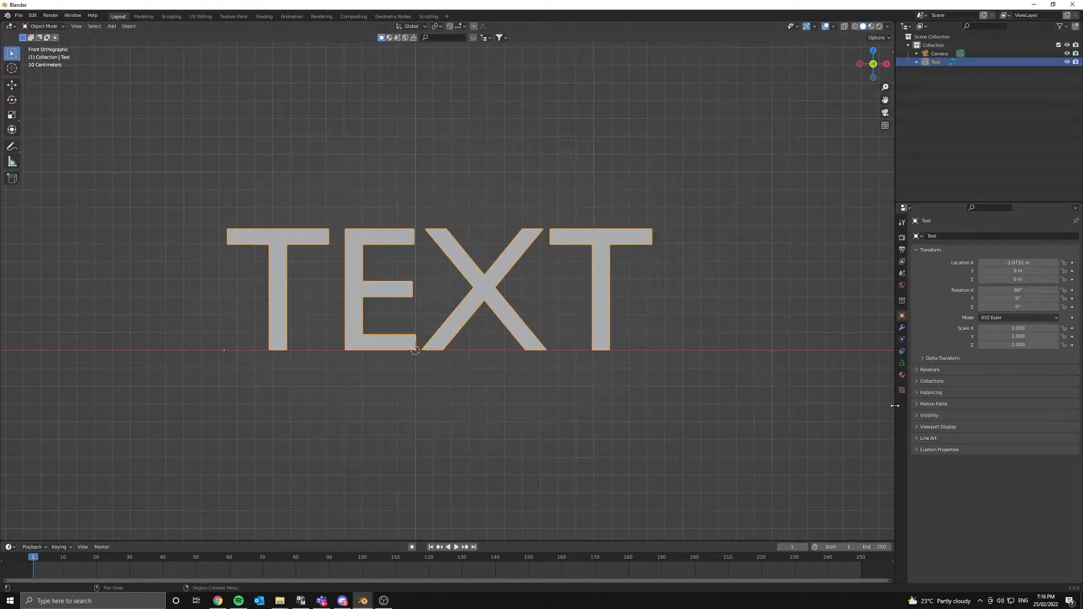
# - Set the text's regular font to Century Gothic Bold
pyautogui.click(901, 363)
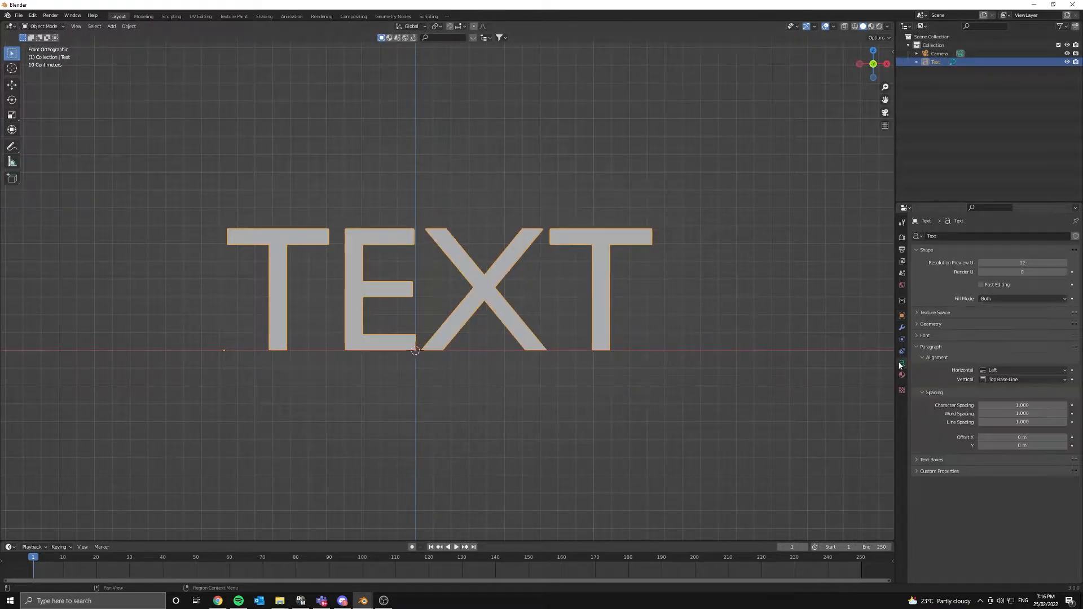
pyautogui.click(925, 335)
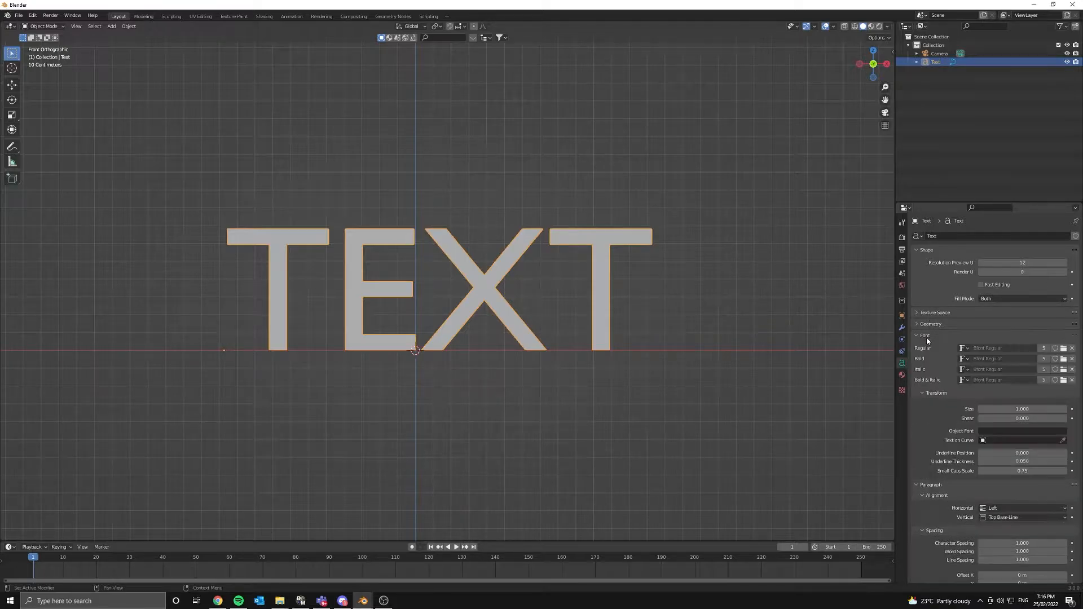
pyautogui.click(1064, 349)
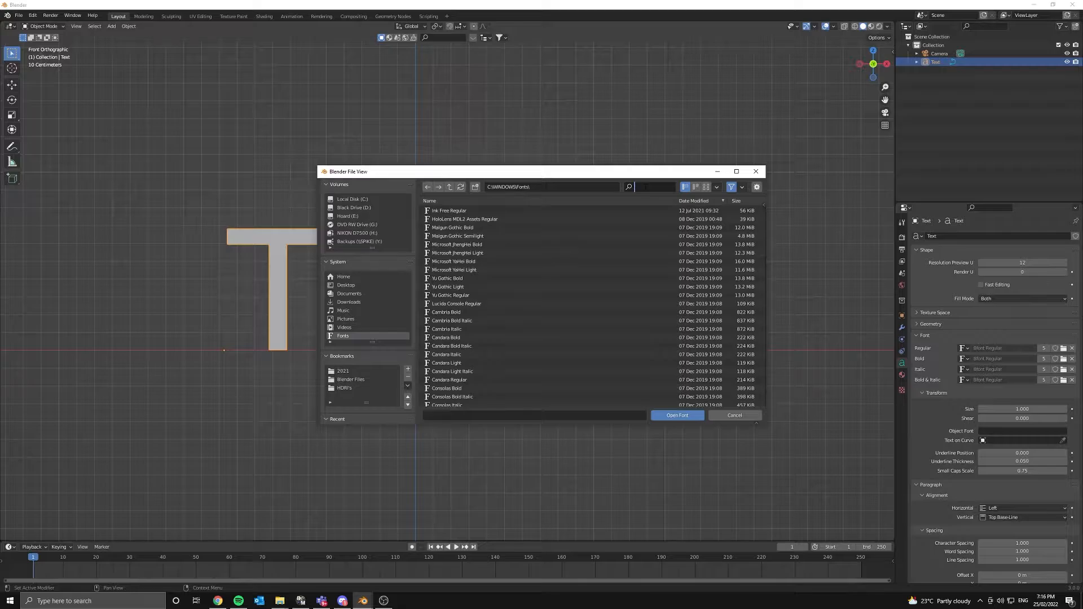
pyautogui.write('gh')
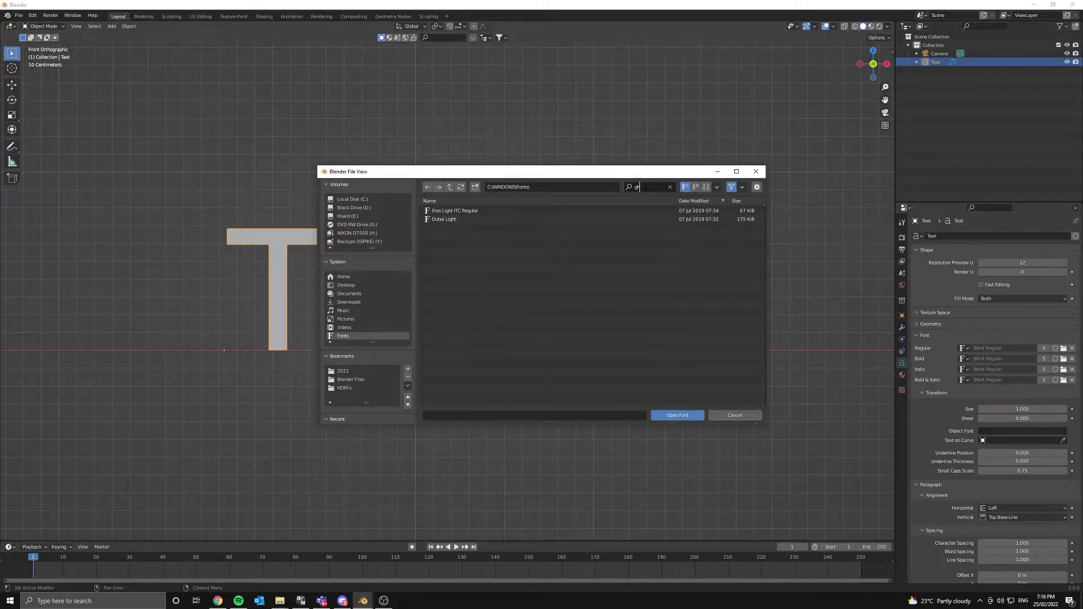
pyautogui.press('BackSpace')
pyautogui.write('oth')
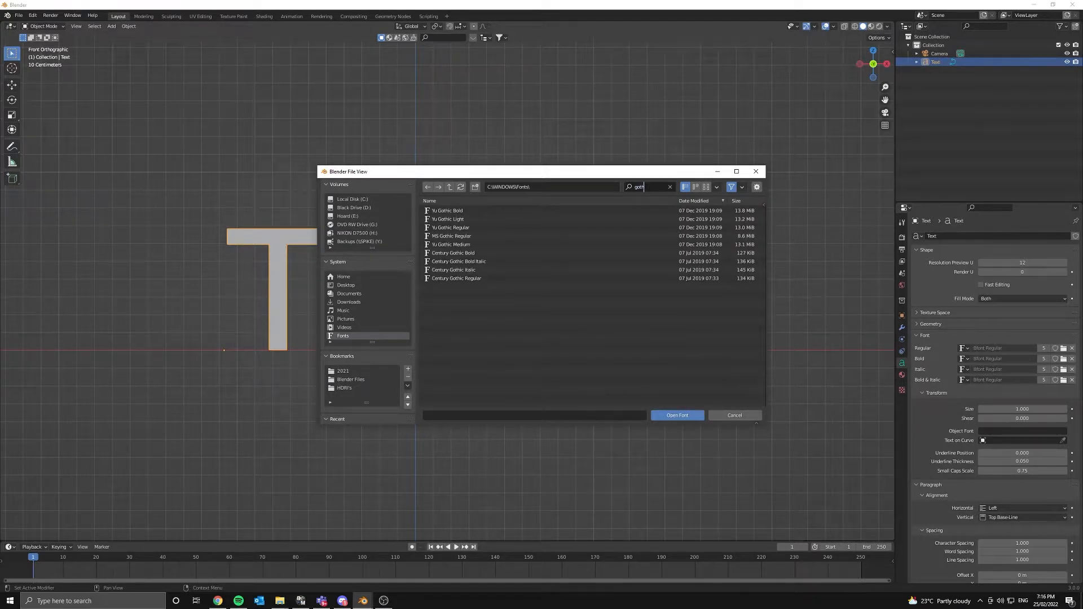
pyautogui.doubleClick(480, 254)
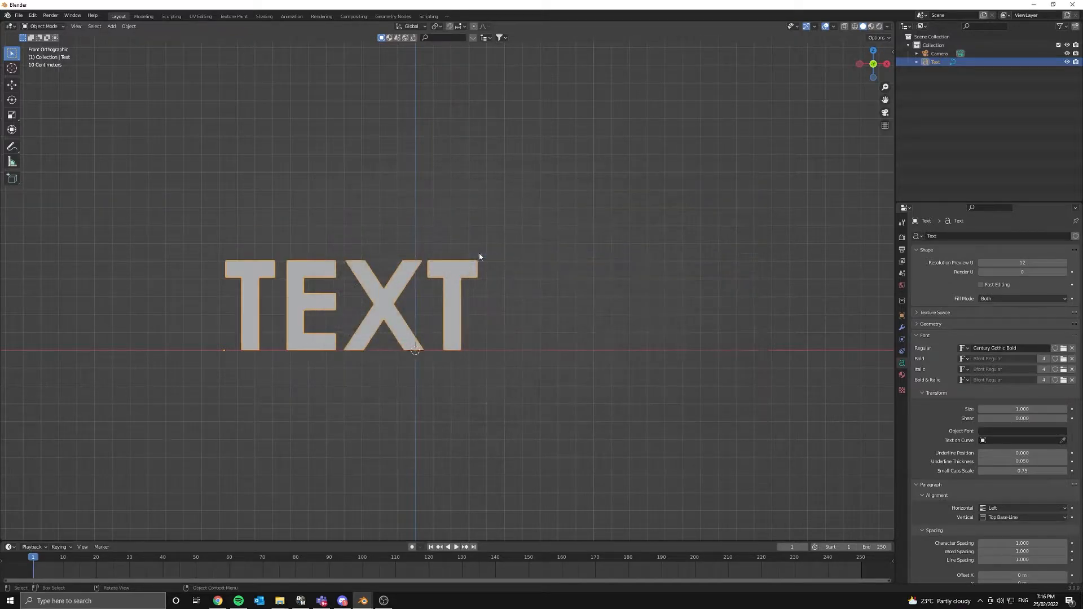
# - Shift the TEXT object 0.3821 m along X to centre it, then view through the camera
pyautogui.keyDown('shift'); pyautogui.moveTo(478, 253); pyautogui.dragTo(589, 241, button='middle'); pyautogui.keyUp('shift')
pyautogui.press('Tab')
pyautogui.moveTo(442, 291); pyautogui.dragTo(512, 284, button='middle')
pyautogui.press('Tab')
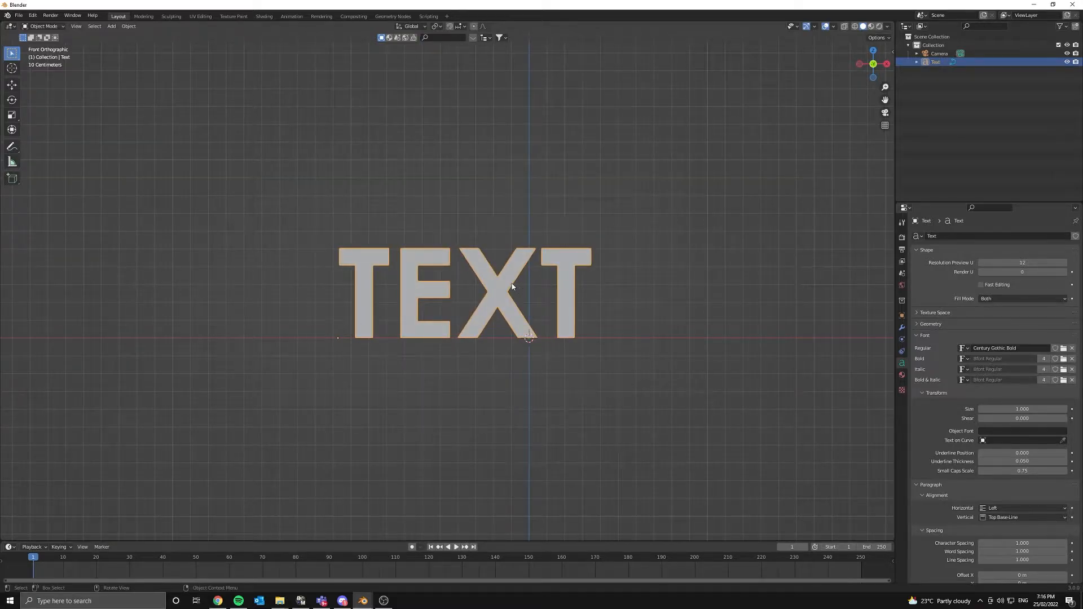
pyautogui.press('g')
pyautogui.press('x')
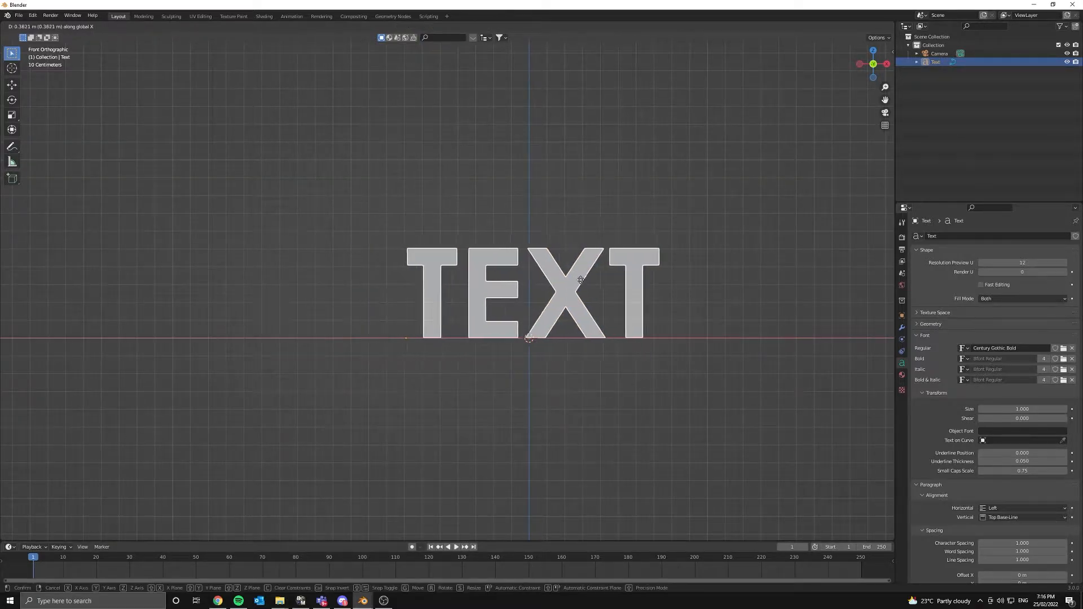
pyautogui.click(584, 281)
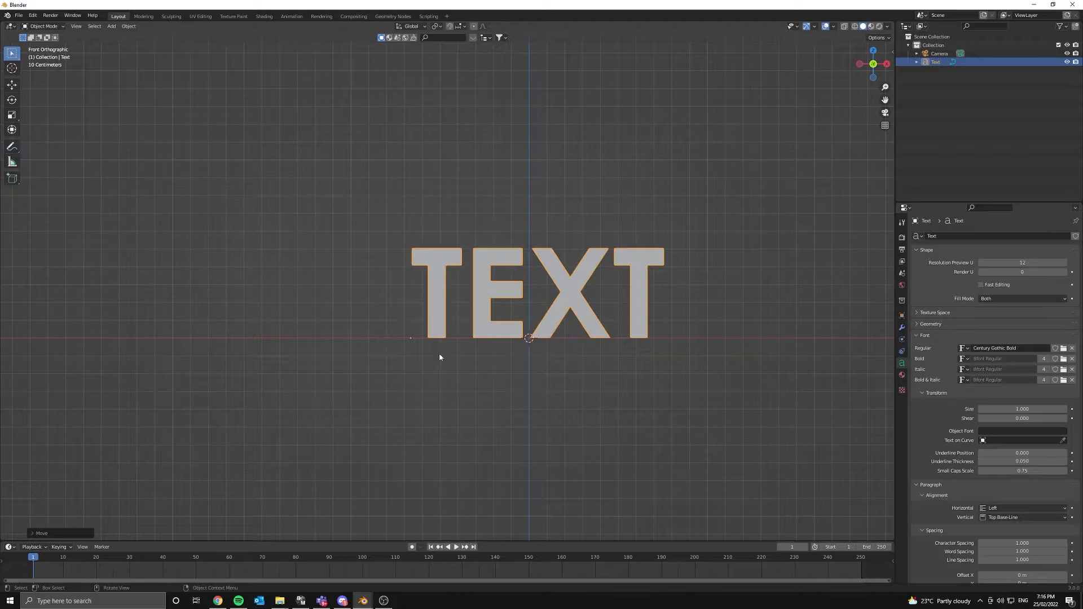
pyautogui.keyDown('shift'); pyautogui.moveTo(477, 356); pyautogui.dragTo(384, 319, button='middle'); pyautogui.keyUp('shift')
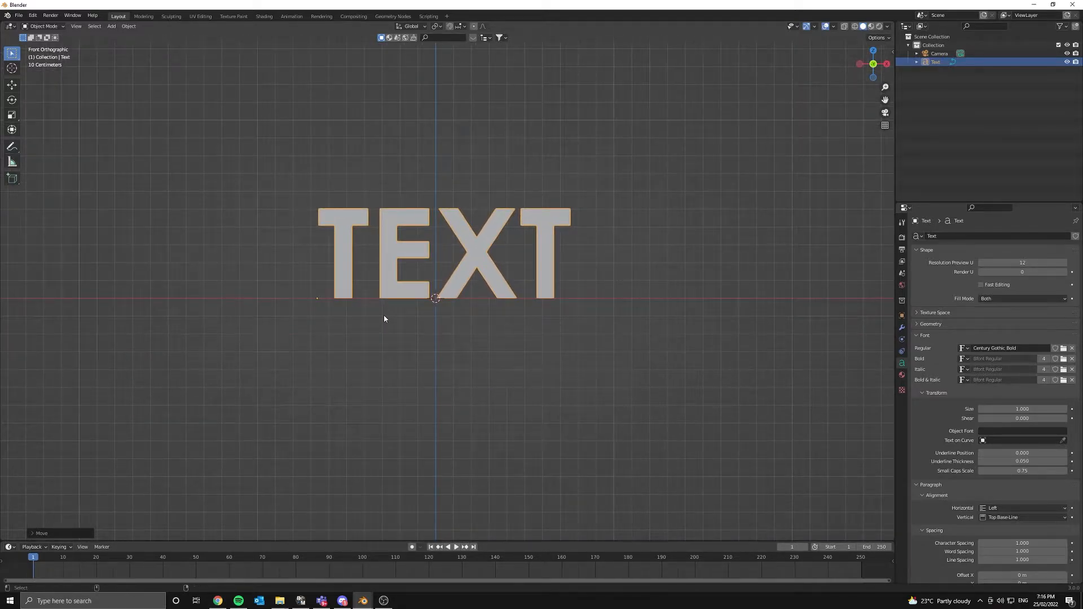
pyautogui.press('KP_0')
# - Move the camera along X to frame the TEXT word
pyautogui.click(490, 164)
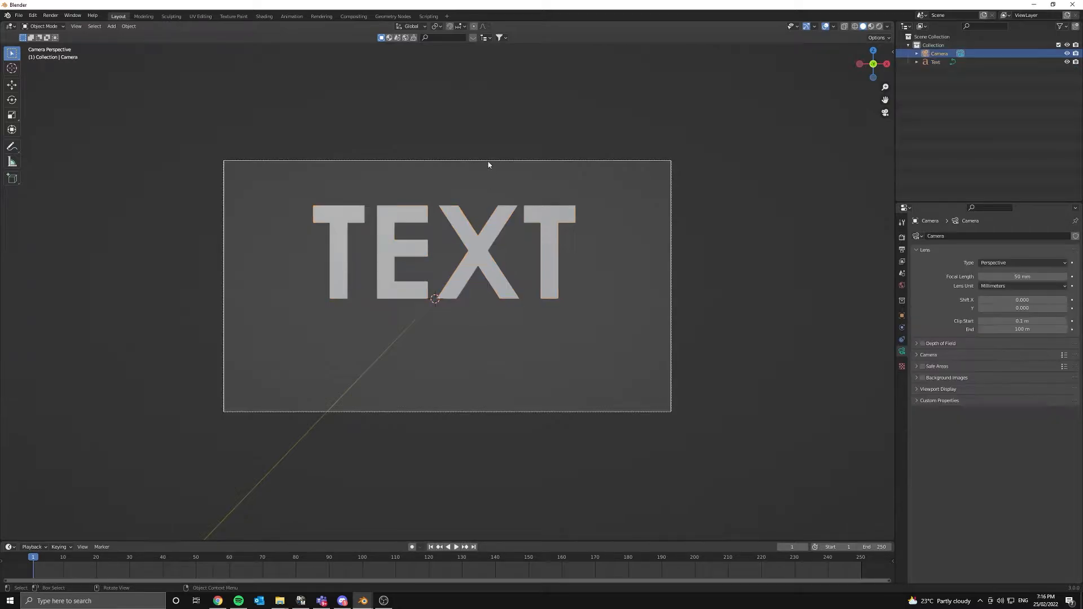
pyautogui.press('g')
pyautogui.press('x')
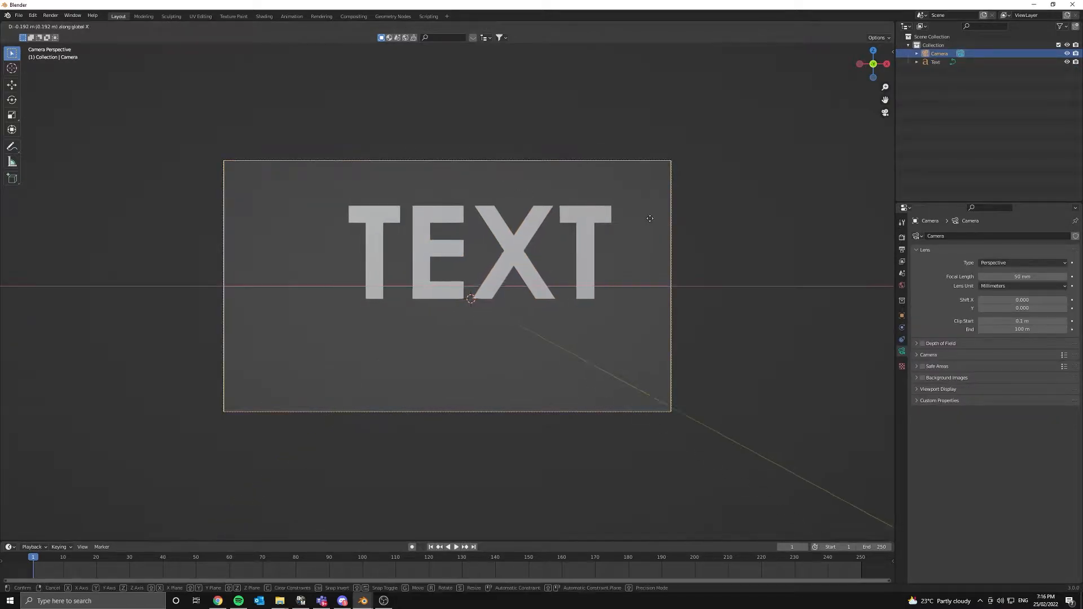
pyautogui.click(658, 217)
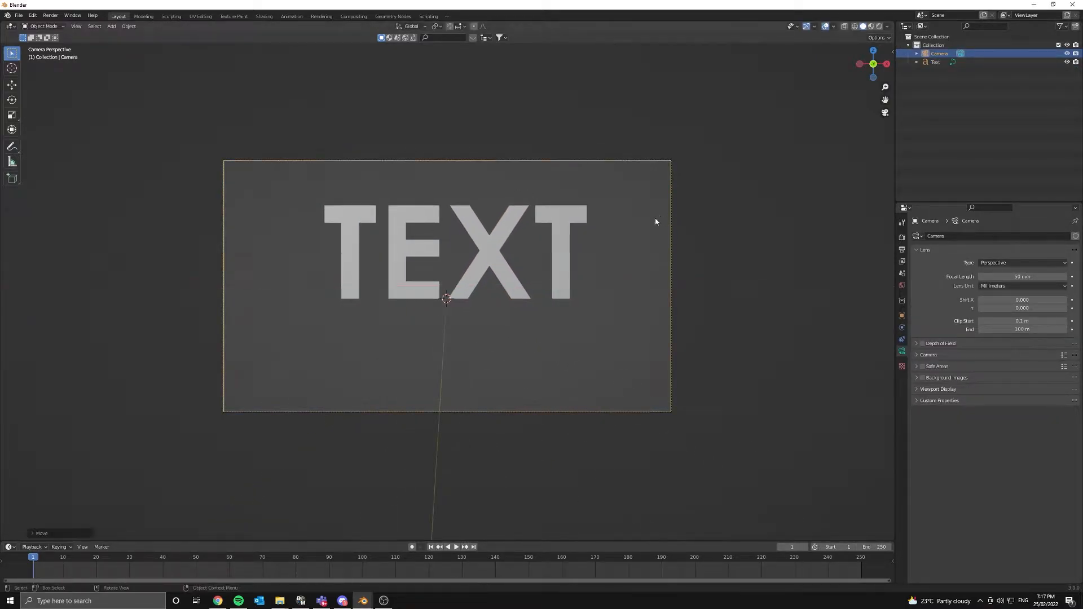
pyautogui.moveTo(538, 260); pyautogui.dragTo(592, 258, button='middle')
pyautogui.press('KP_0')
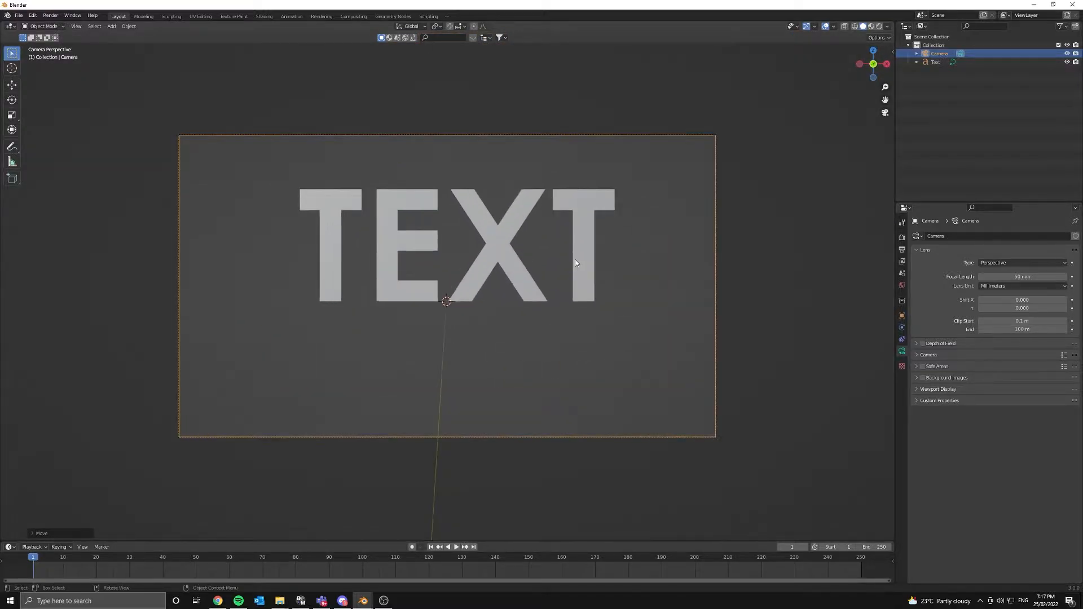
# - Raise the camera along Z and set its focal length to 76 mm
pyautogui.press('g')
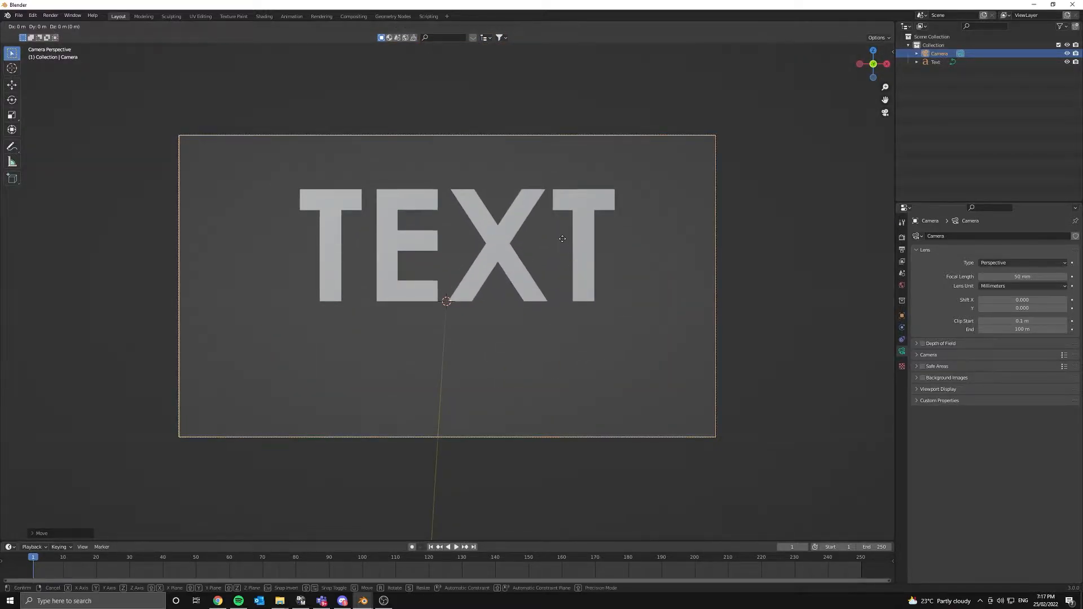
pyautogui.press('z')
pyautogui.click(570, 222)
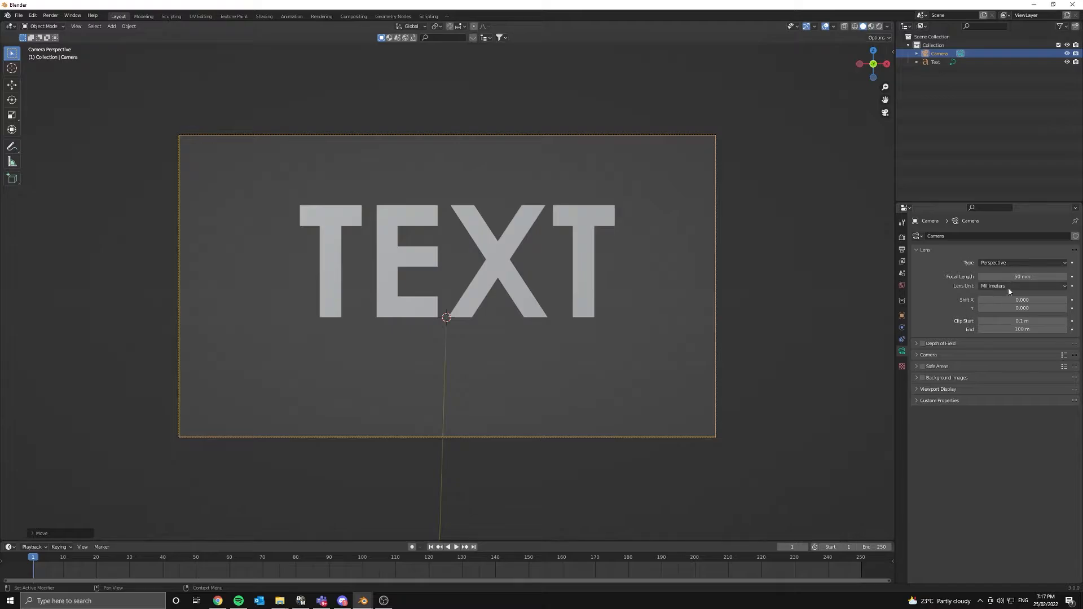
pyautogui.moveTo(1015, 277); pyautogui.dragTo(1049, 276)
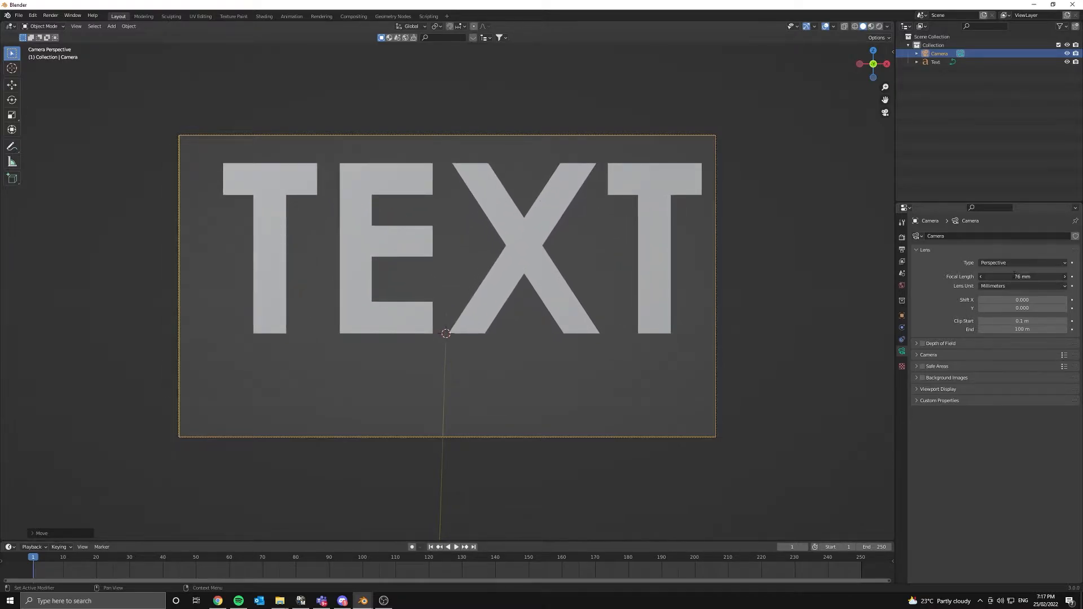
pyautogui.click(1014, 275)
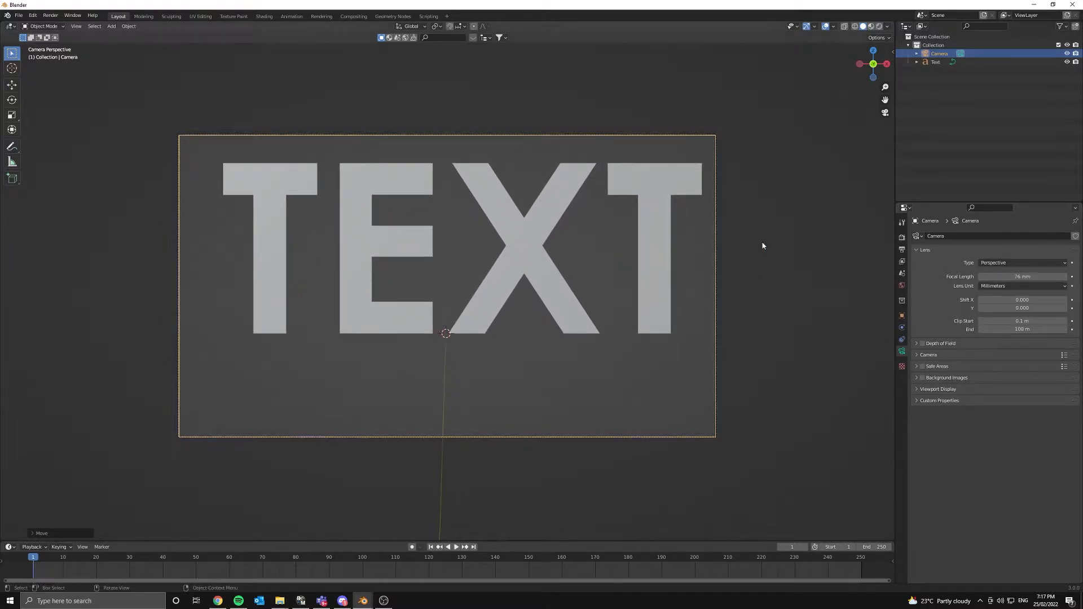
pyautogui.click(730, 196)
# - Fine-tune the camera's position along X and Z
pyautogui.click(710, 137)
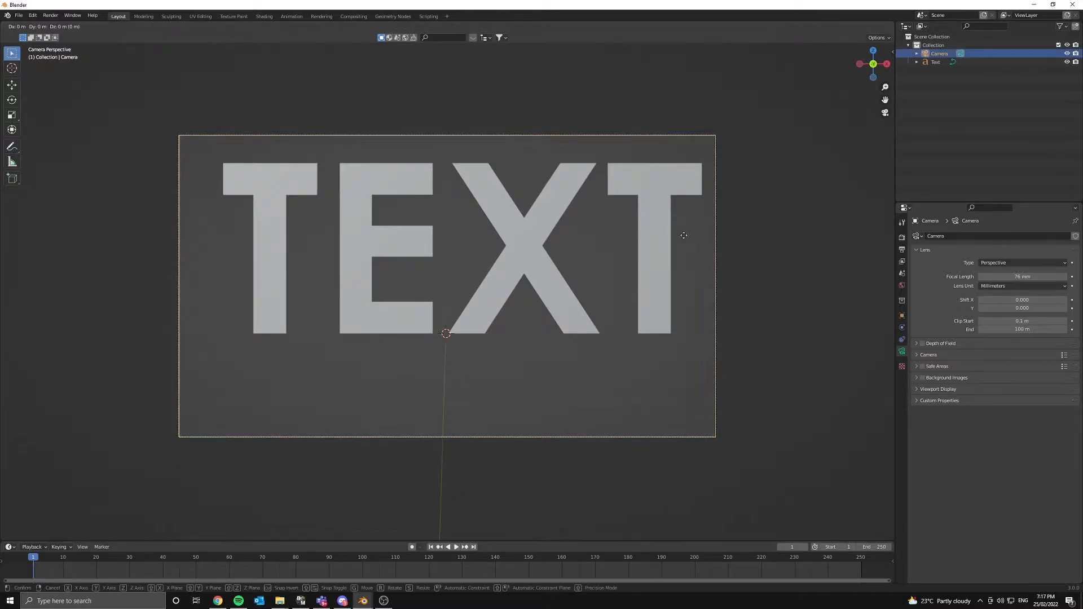
pyautogui.press('g')
pyautogui.press('x')
pyautogui.click(696, 237)
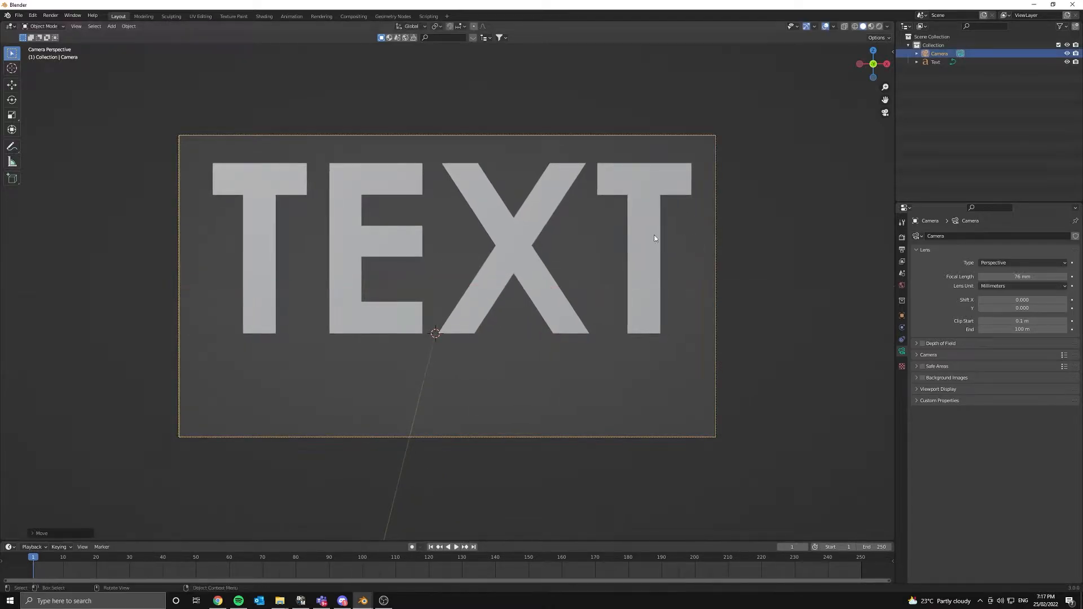
pyautogui.press('g')
pyautogui.press('z')
pyautogui.press('z')
pyautogui.press('z')
pyautogui.press('z')
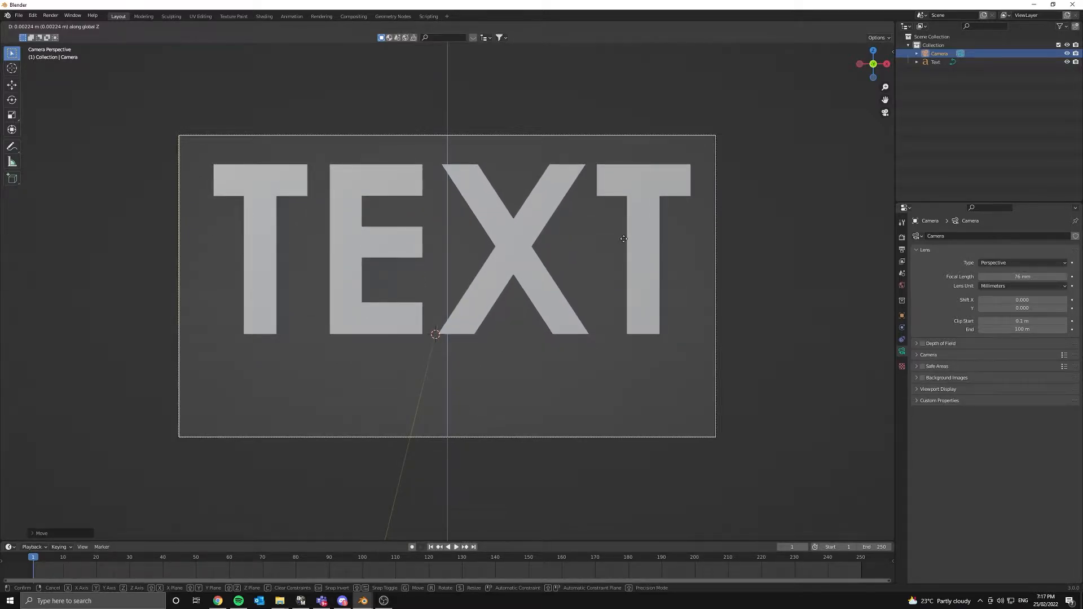
pyautogui.click(621, 213)
# - Duplicate the TEXT object as Text.001 and offset it along Y
pyautogui.click(493, 253)
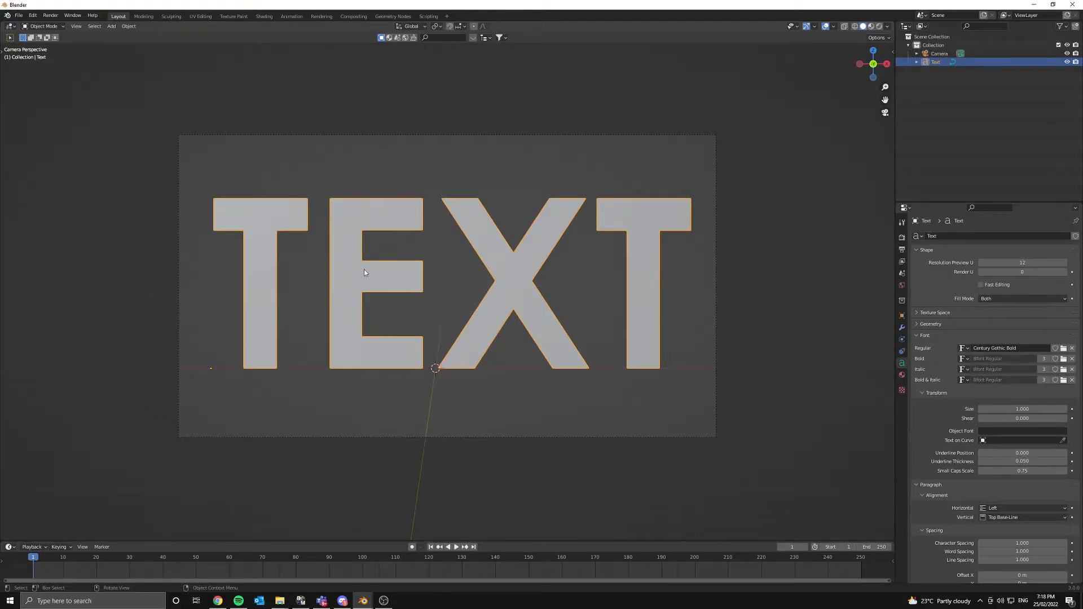
pyautogui.moveTo(297, 266); pyautogui.dragTo(386, 275, button='middle')
pyautogui.hotkey('shift', 'd')
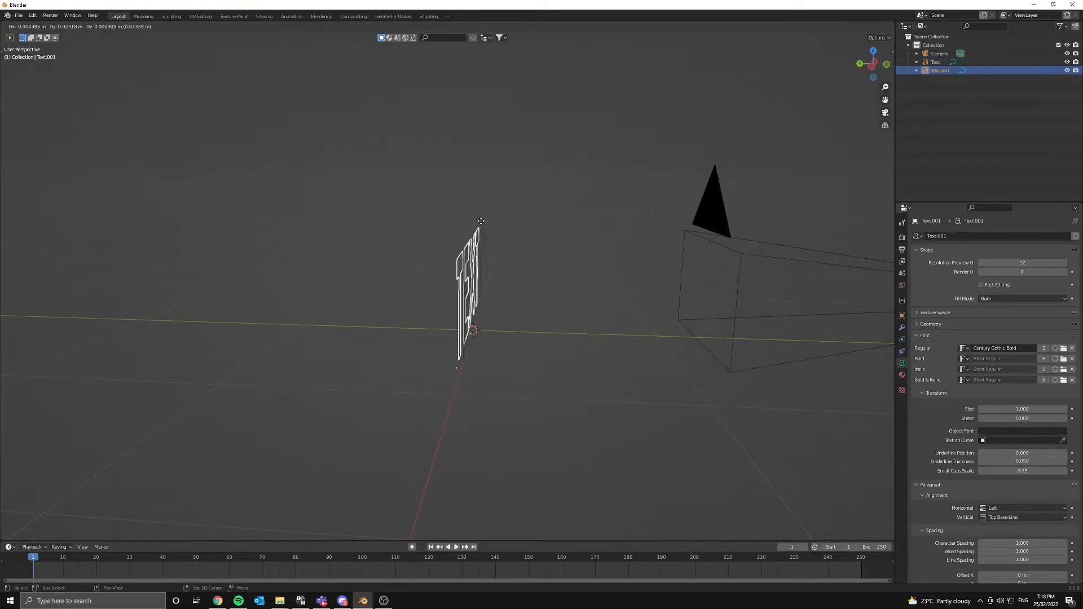
pyautogui.rightClick(512, 203)
pyautogui.press('g')
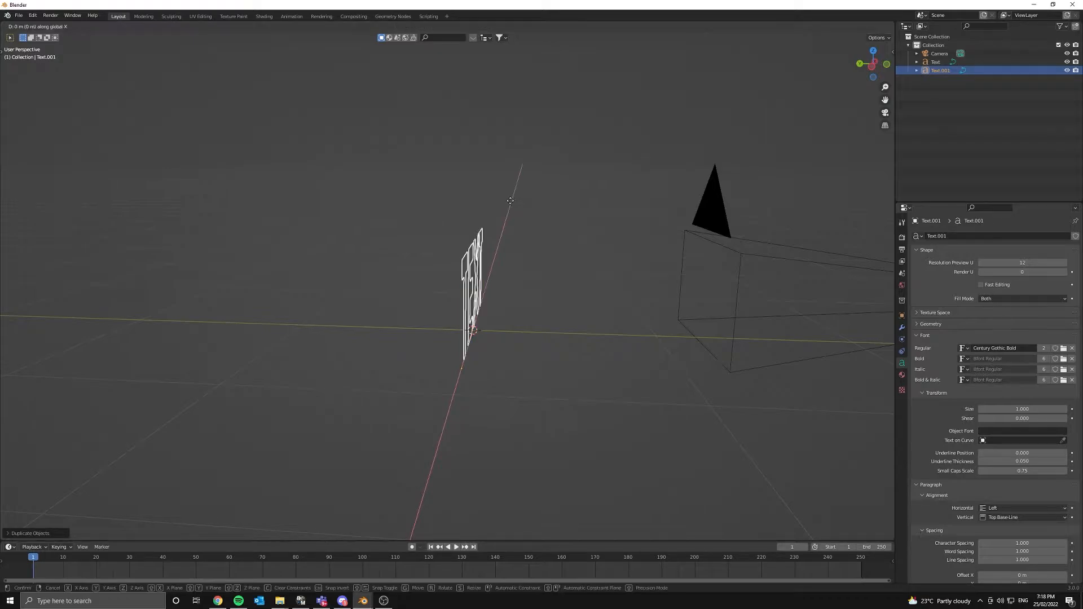
pyautogui.press('y')
pyautogui.click(447, 189)
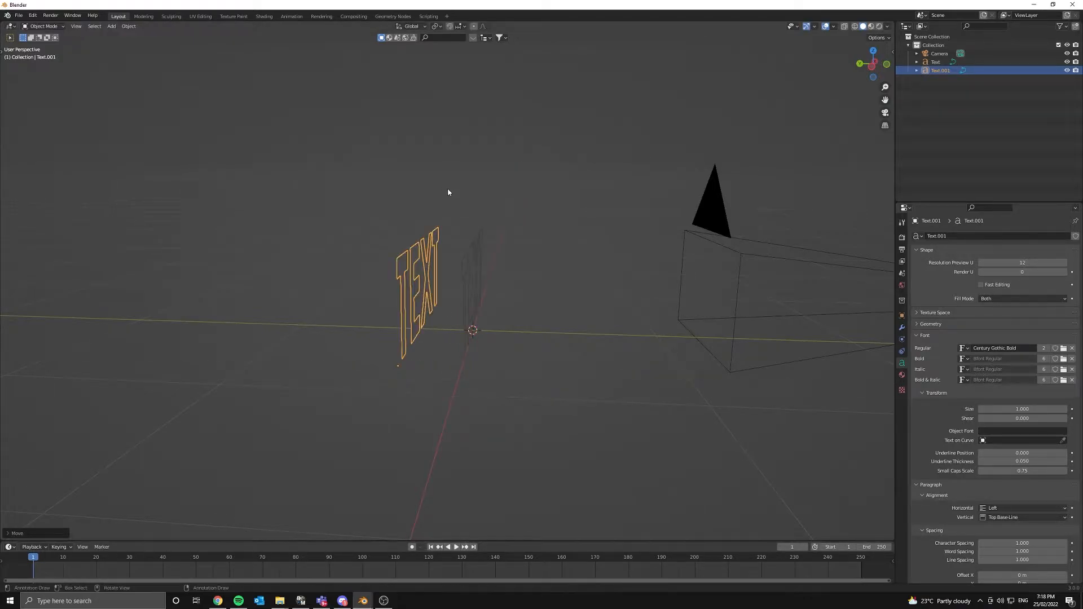
# - Set Text.001's geometry Extrude depth to 0.35 m
pyautogui.scroll(-2, 979, 458)
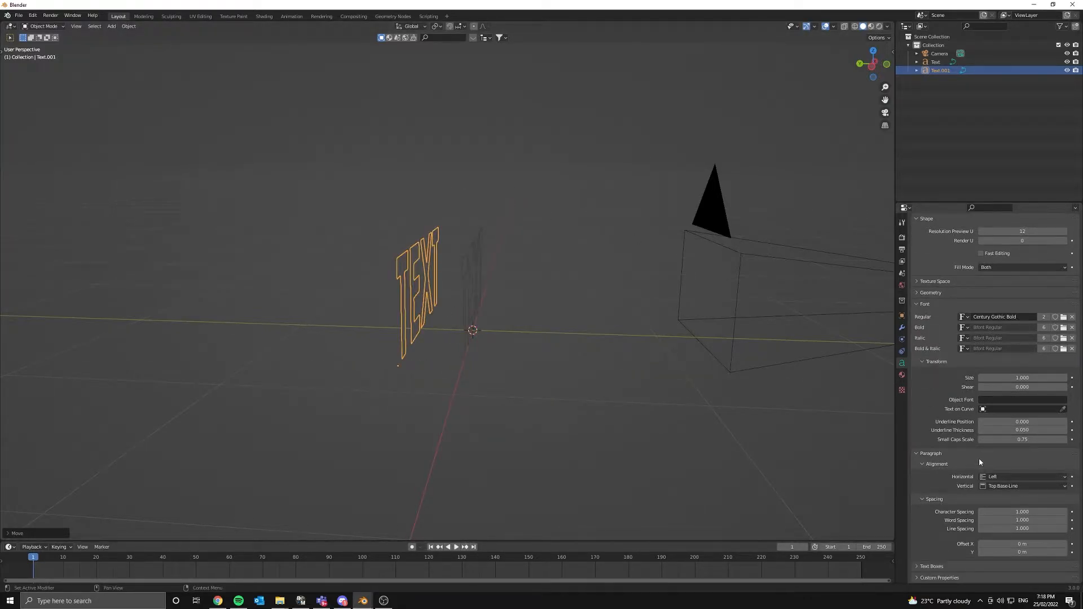
pyautogui.scroll(2, 990, 377)
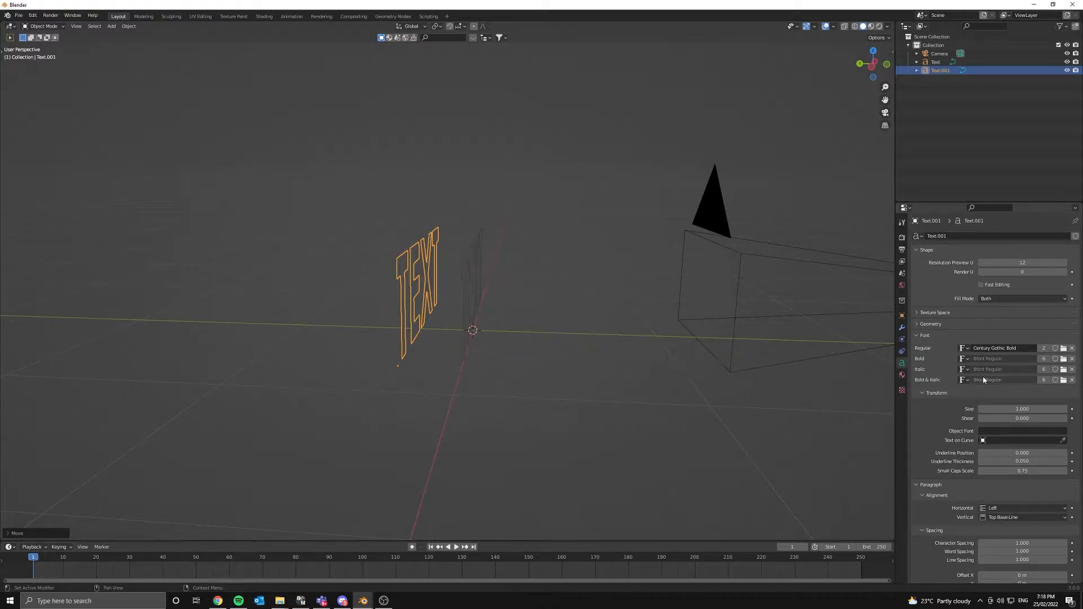
pyautogui.click(930, 324)
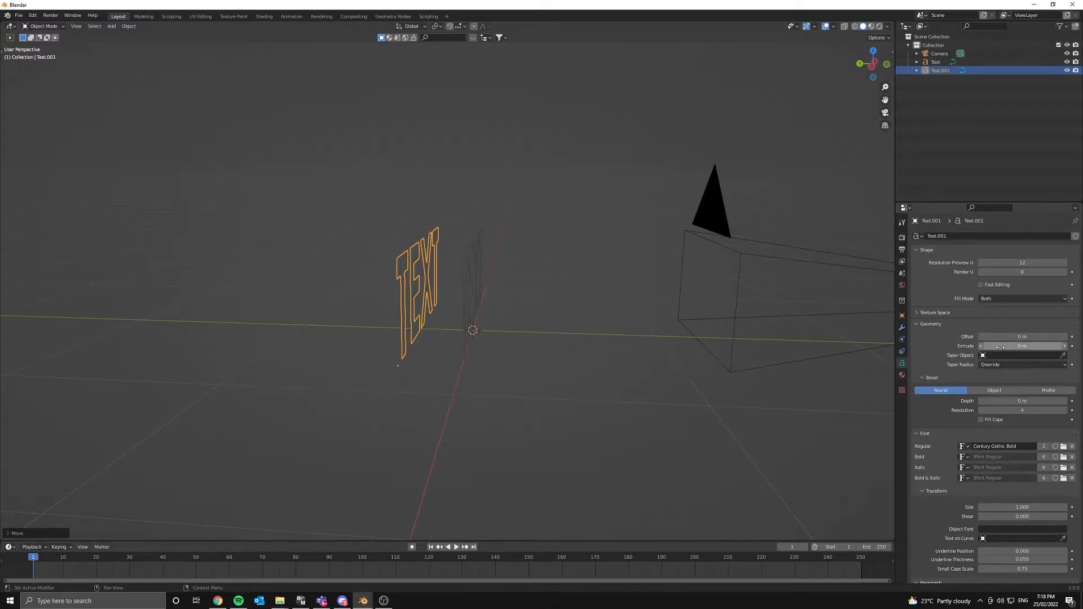
pyautogui.moveTo(998, 346); pyautogui.dragTo(1035, 346)
pyautogui.click(1001, 346)
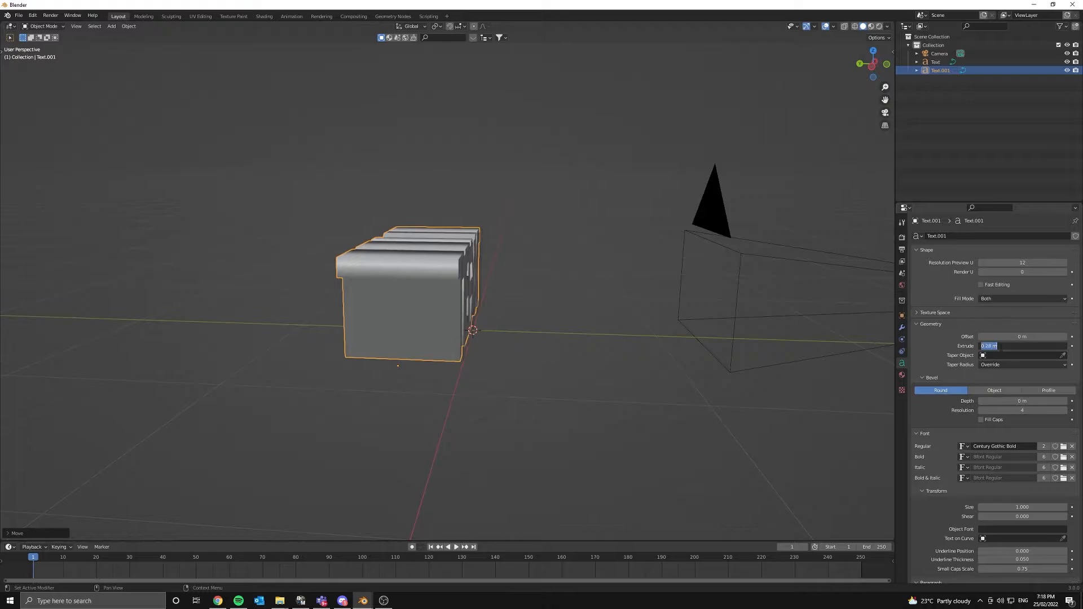
pyautogui.write('0.3')
pyautogui.press('Return')
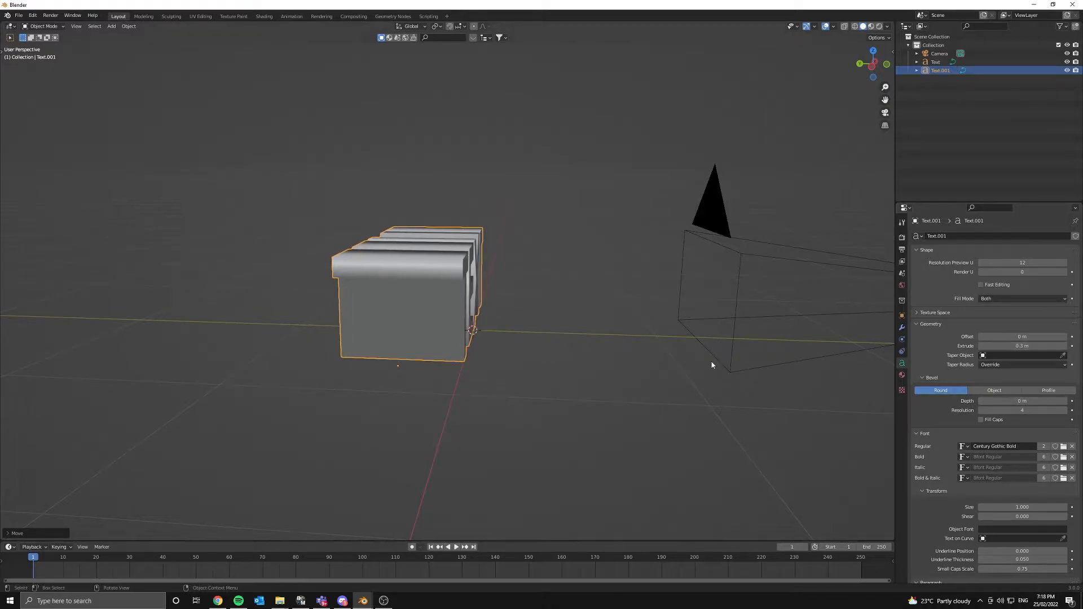
pyautogui.moveTo(658, 309)
pyautogui.mouseDown(button='middle')
pyautogui.moveTo(603, 295)
pyautogui.moveTo(575, 271)
pyautogui.moveTo(631, 290)
pyautogui.moveTo(663, 325)
pyautogui.mouseUp(button='middle')
pyautogui.click(1037, 347)
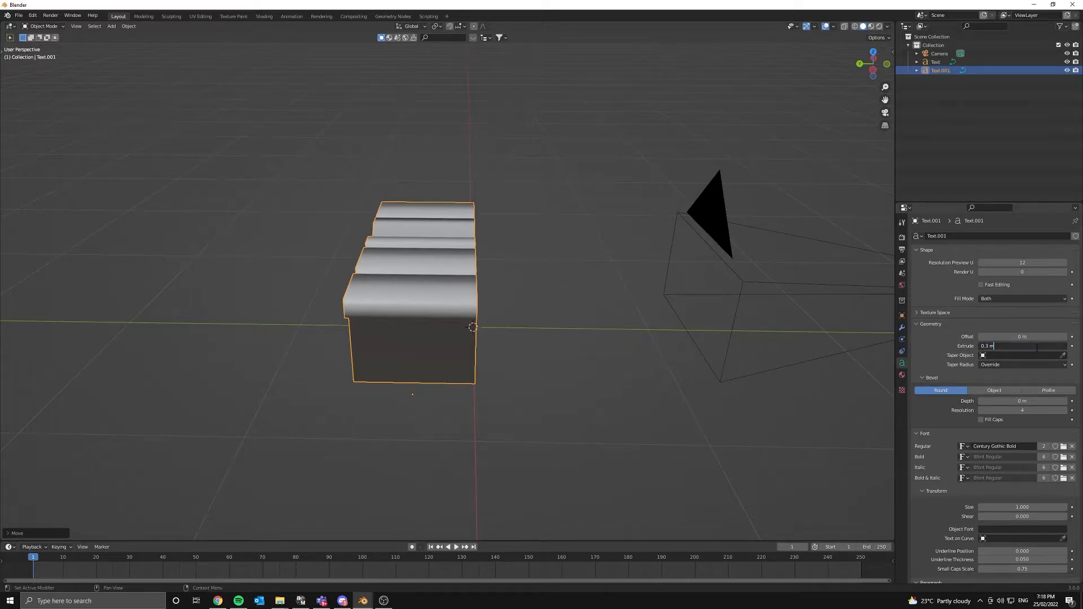
pyautogui.write('0.4')
pyautogui.press('Return')
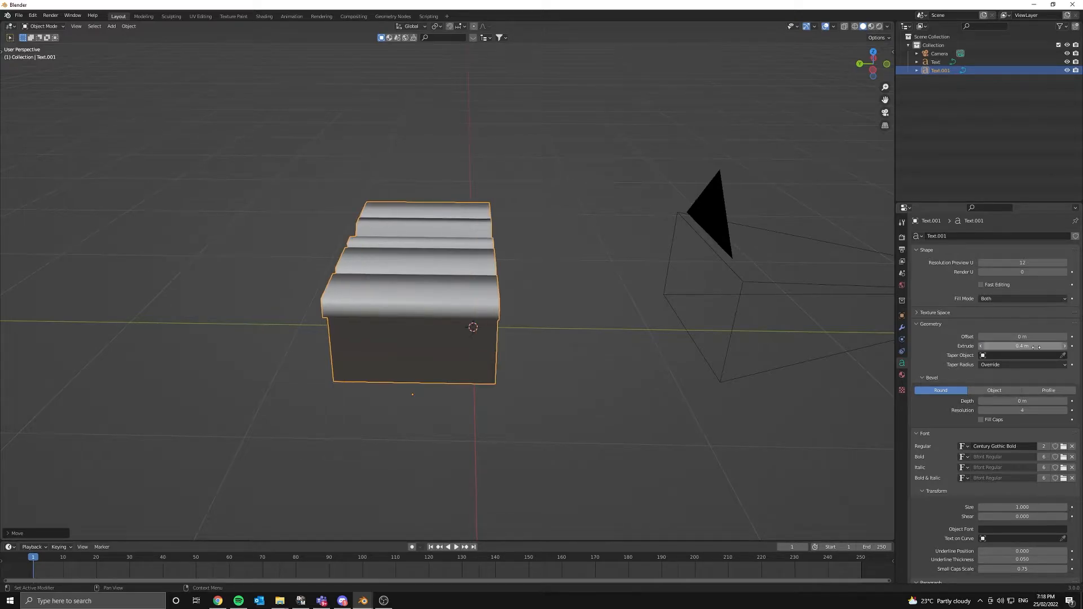
pyautogui.click(1038, 345)
pyautogui.click(1041, 345)
pyautogui.press('Return')
# - Nudge Text.001 slightly along Y, then select the original TEXT object
pyautogui.press('g')
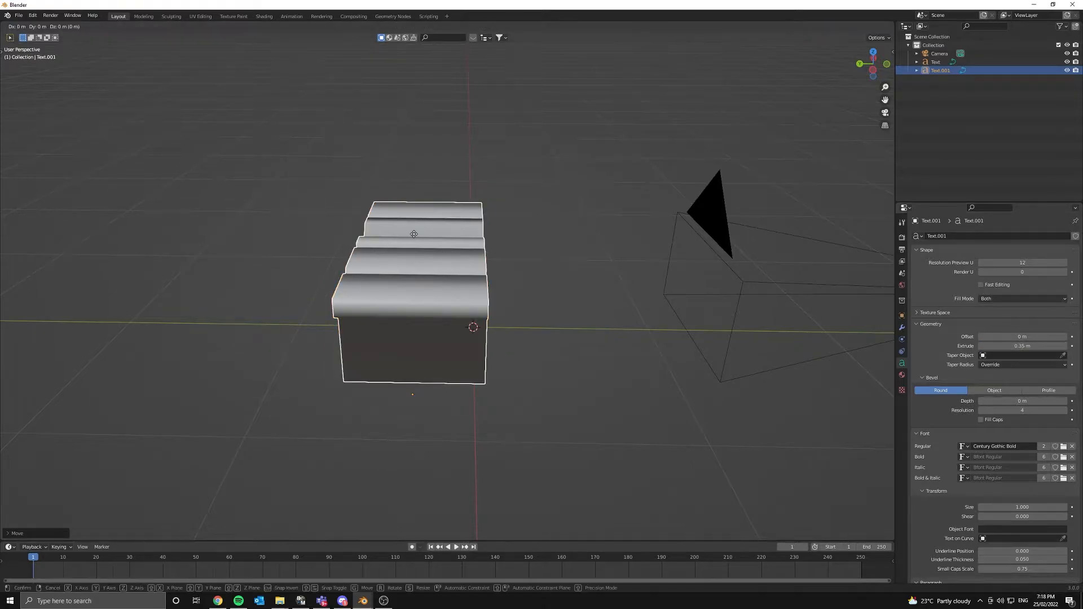
pyautogui.press('y')
pyautogui.click(388, 229)
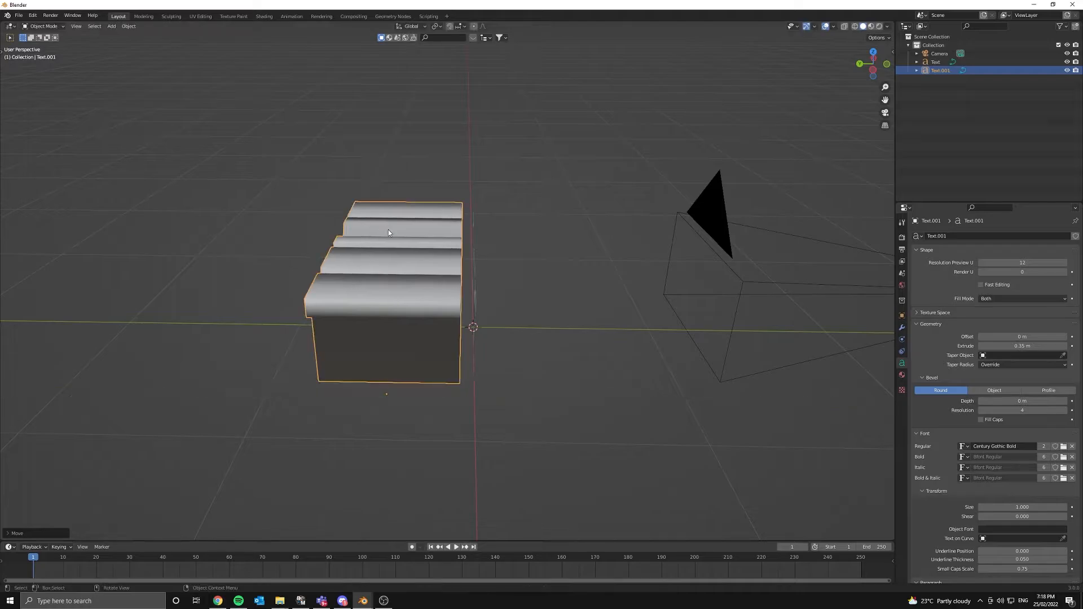
pyautogui.moveTo(388, 229); pyautogui.dragTo(477, 307, button='middle')
pyautogui.scroll(5, 479, 307)
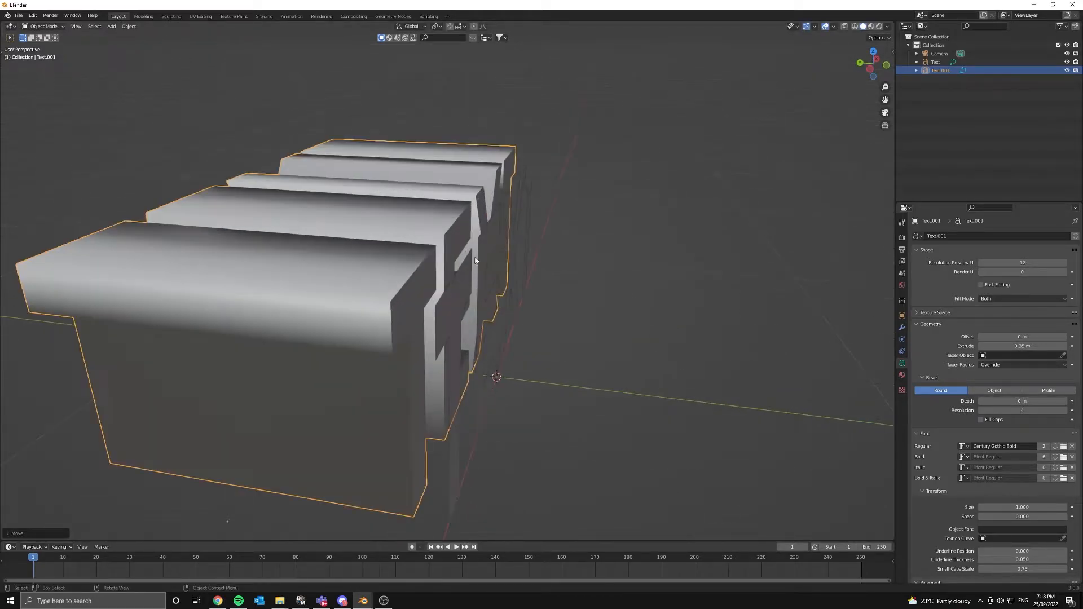
pyautogui.click(492, 250)
# - Set the original TEXT's extrude depth to about 0.033 m
pyautogui.click(1021, 346)
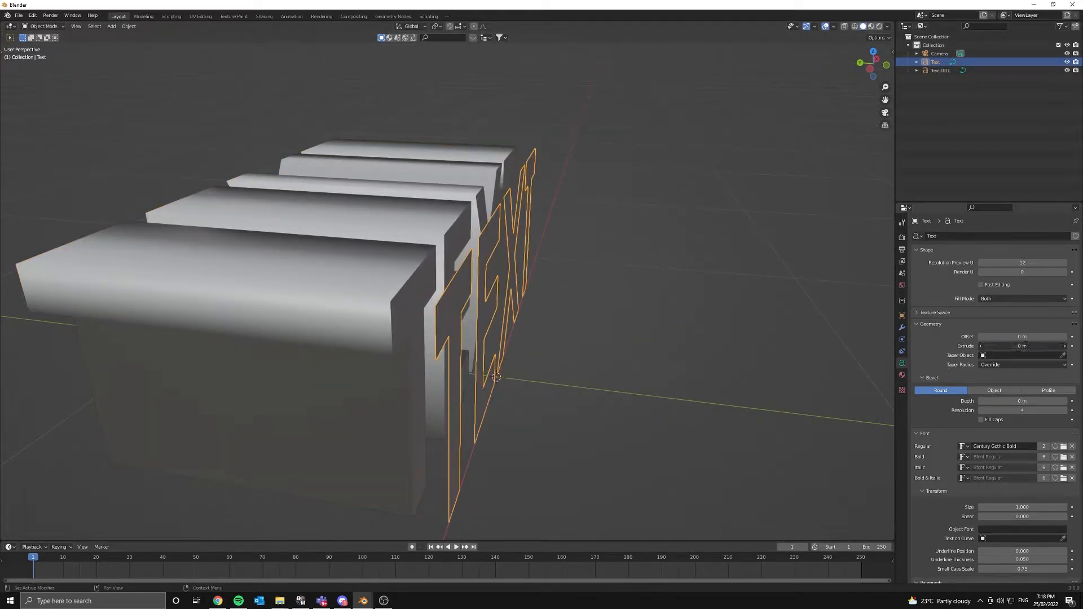
pyautogui.press('BackSpace')
pyautogui.write('.05')
pyautogui.press('Return')
pyautogui.moveTo(662, 302); pyautogui.dragTo(682, 324, button='middle')
pyautogui.moveTo(1032, 345); pyautogui.dragTo(1019, 345)
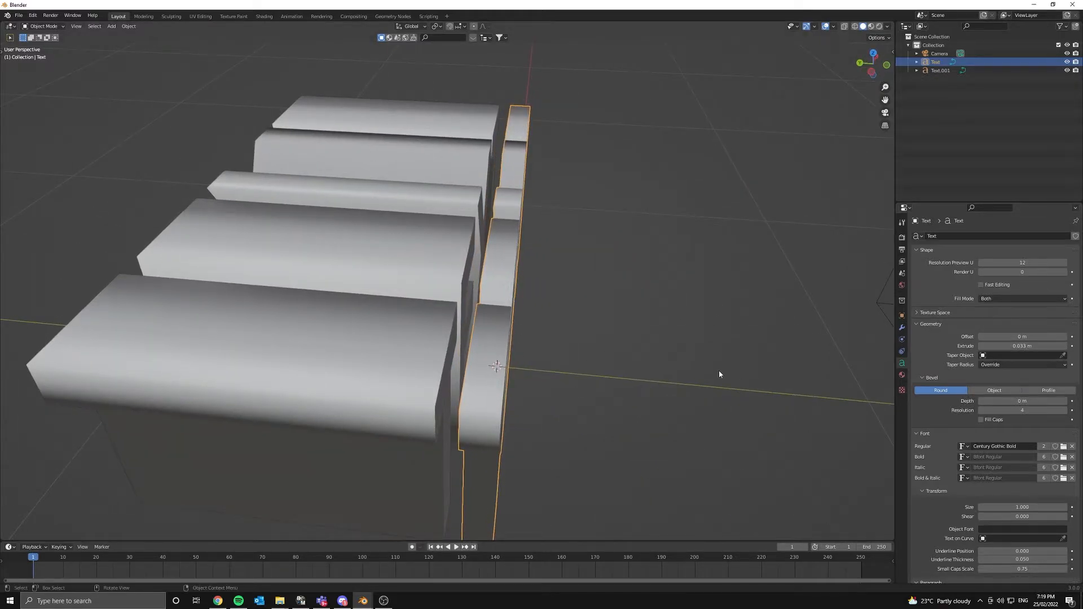
pyautogui.moveTo(719, 374); pyautogui.dragTo(575, 301, button='middle')
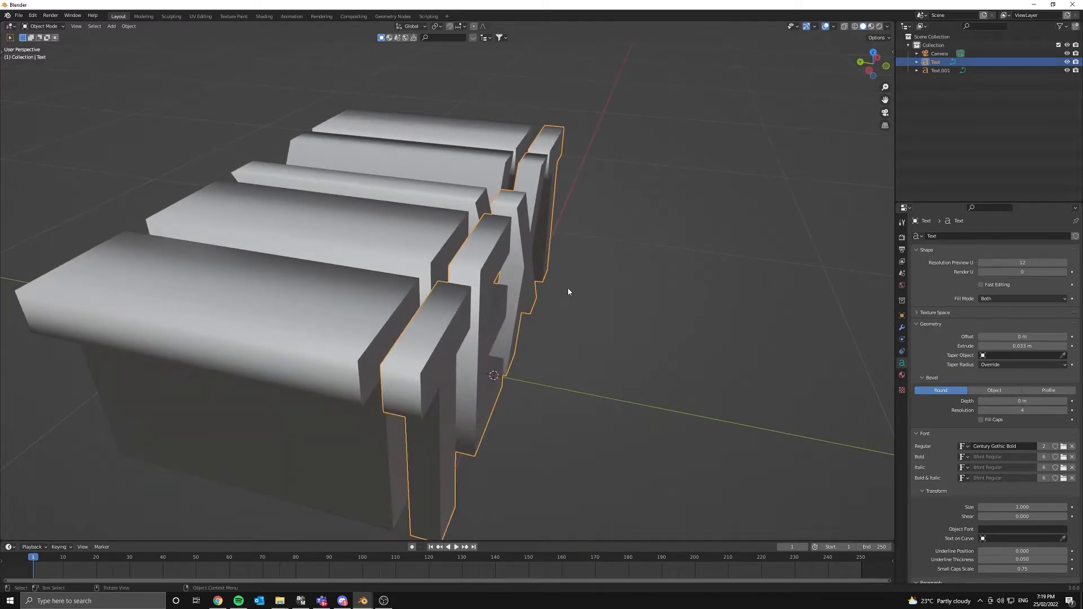
# - Shift the TEXT object −0.0382 m along Y and check it from the front
pyautogui.press('g')
pyautogui.press('y')
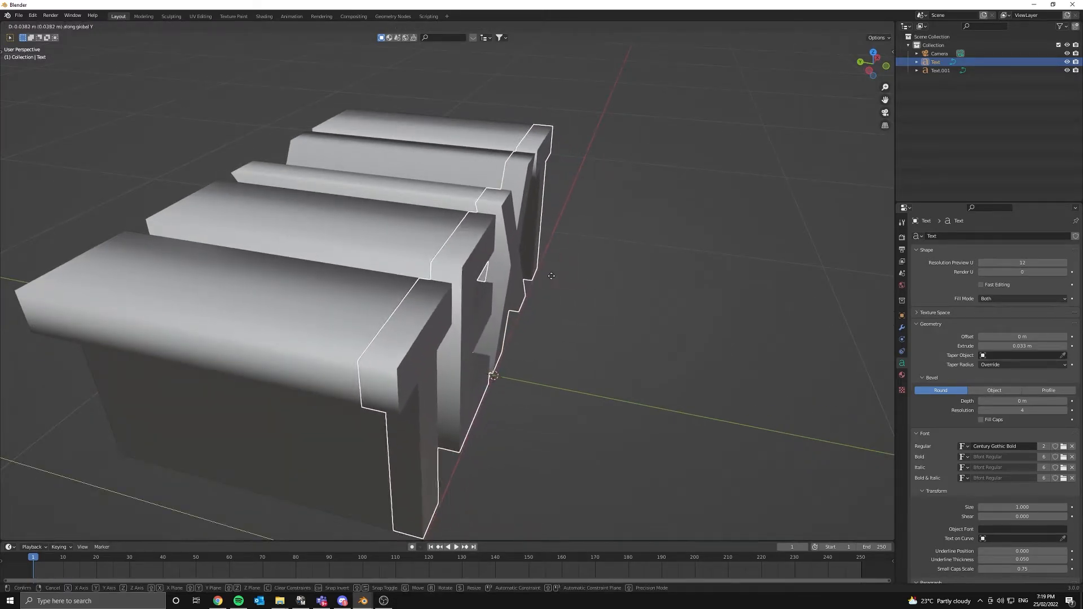
pyautogui.click(539, 273)
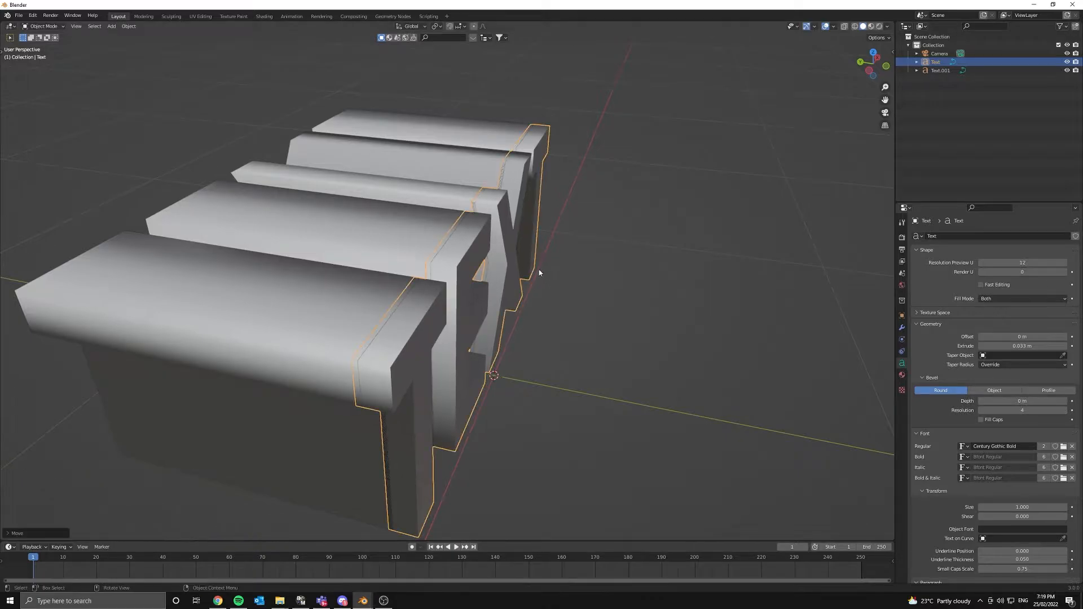
pyautogui.moveTo(387, 242); pyautogui.dragTo(460, 274, button='middle')
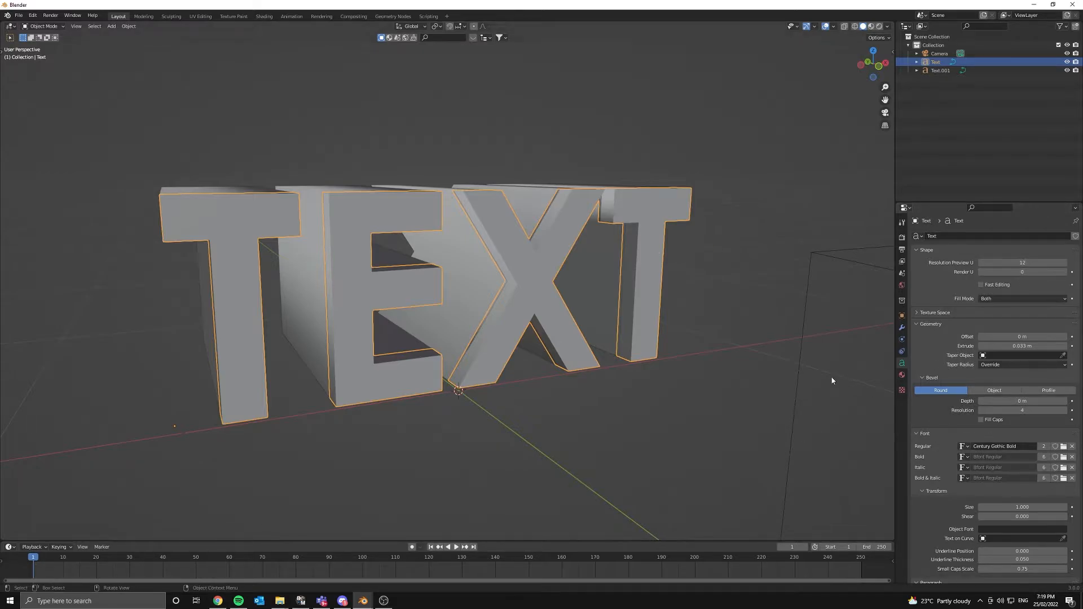
pyautogui.moveTo(569, 330); pyautogui.dragTo(616, 340, button='middle')
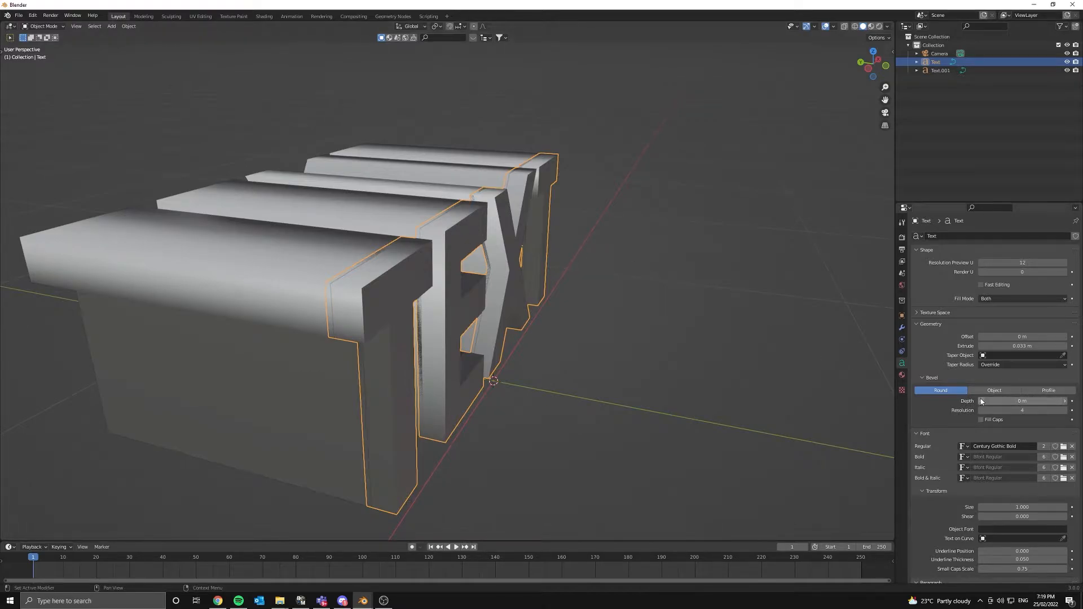
# - Add a bevel to the TEXT letters and switch it to a custom Profile
pyautogui.click(1015, 401)
pyautogui.write('0.01')
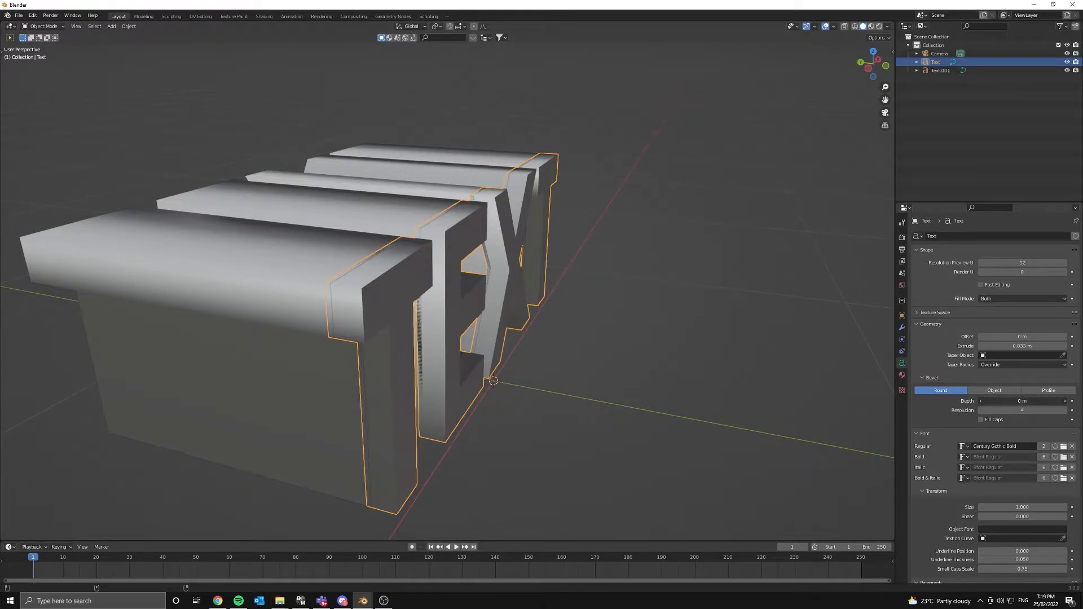
pyautogui.press('Return')
pyautogui.moveTo(1022, 401); pyautogui.dragTo(1016, 401)
pyautogui.moveTo(510, 369); pyautogui.dragTo(637, 374, button='middle')
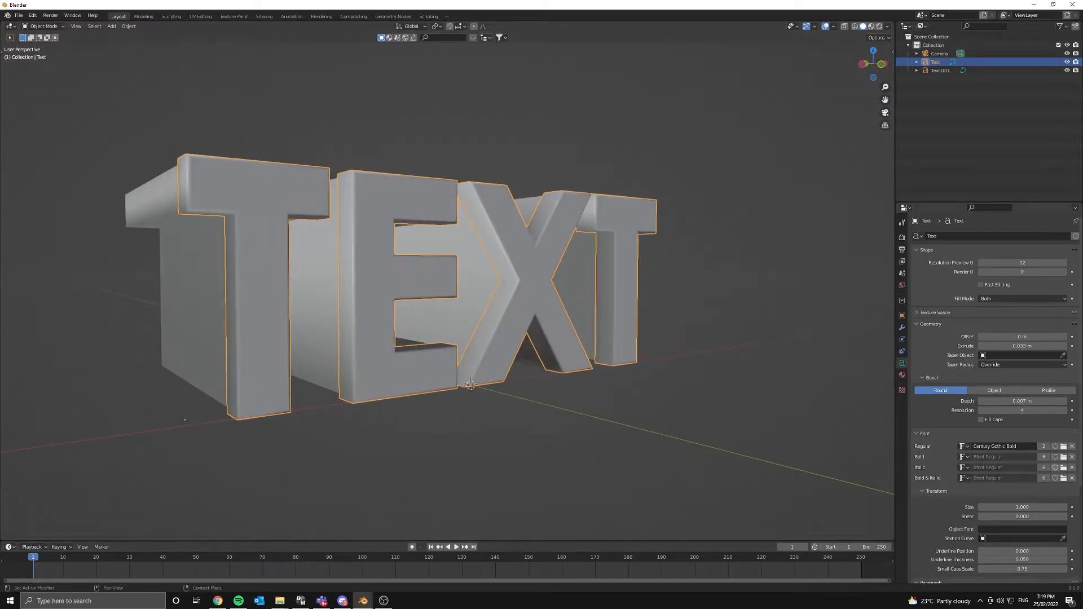
pyautogui.click(1032, 393)
pyautogui.moveTo(483, 375); pyautogui.dragTo(448, 400, button='middle')
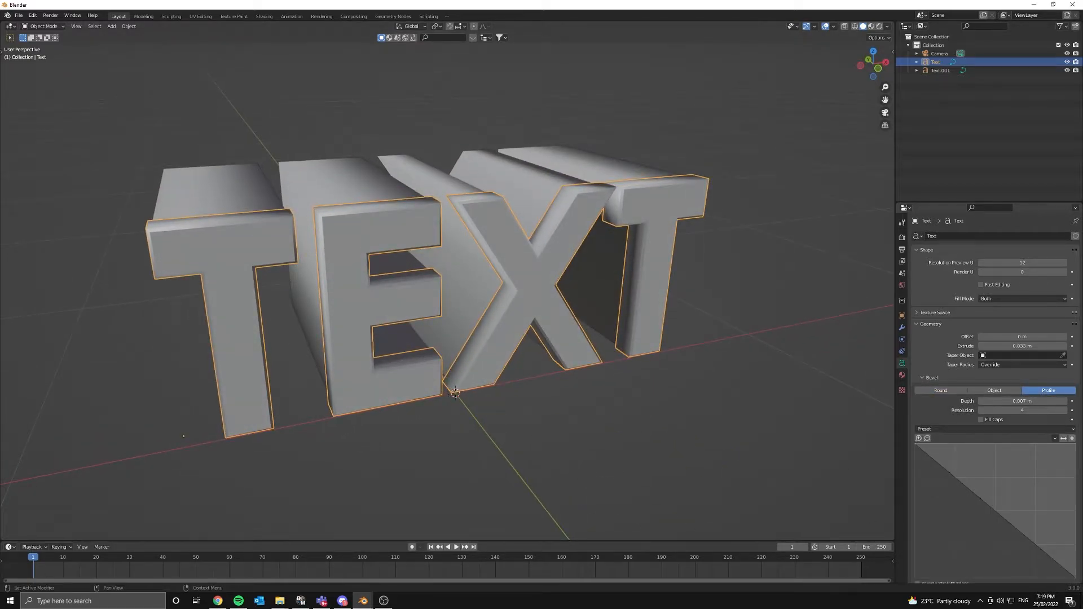
# - Shape an S-curved two-point bevel profile and set bevel depth to 0.013 m
pyautogui.moveTo(1021, 530)
pyautogui.mouseDown()
pyautogui.moveTo(998, 481)
pyautogui.moveTo(1001, 524)
pyautogui.mouseUp()
pyautogui.moveTo(554, 416); pyautogui.dragTo(560, 343, button='middle')
pyautogui.scroll(2, 560, 343)
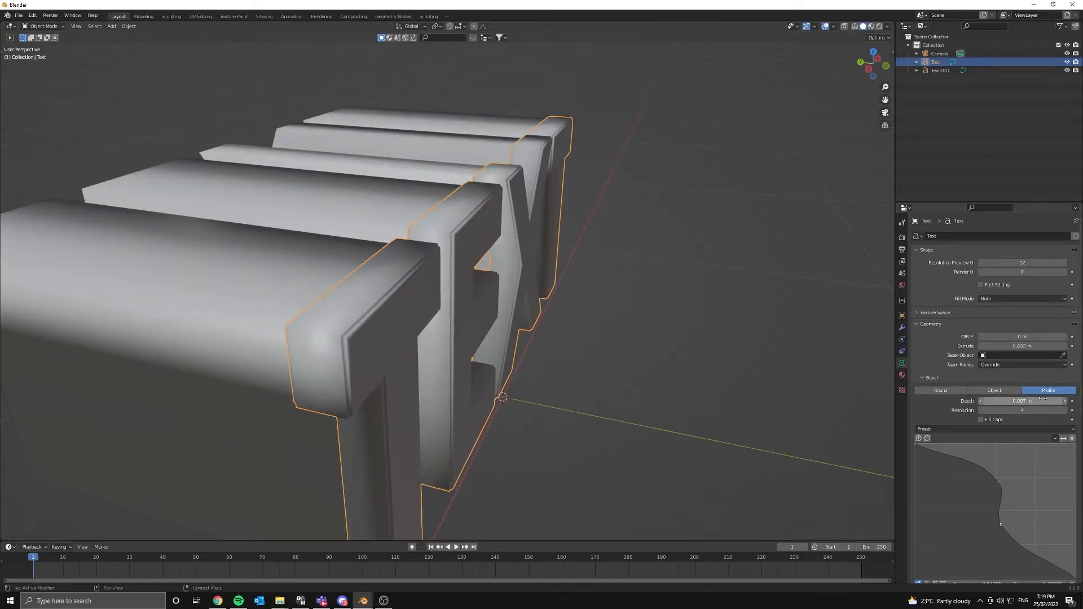
pyautogui.moveTo(1022, 401)
pyautogui.mouseDown()
pyautogui.moveTo(1054, 401)
pyautogui.moveTo(1026, 401)
pyautogui.mouseUp()
pyautogui.moveTo(641, 340); pyautogui.dragTo(543, 332, button='middle')
pyautogui.moveTo(996, 482); pyautogui.dragTo(939, 533)
pyautogui.moveTo(469, 350); pyautogui.dragTo(518, 340, button='middle')
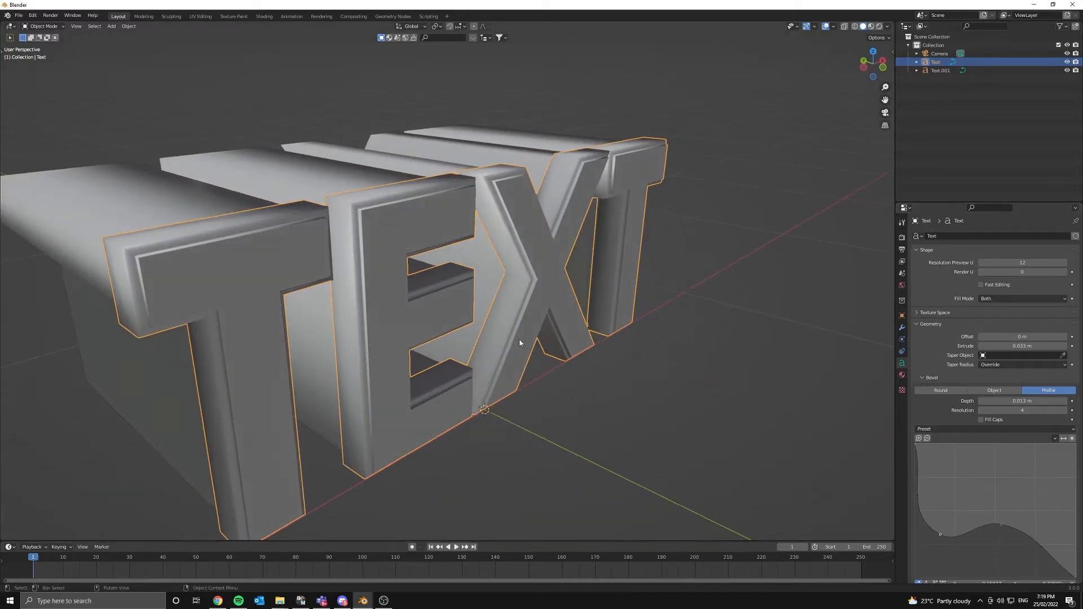
# - Set the bevel resolution to 5 and inspect the stepped letter edges
pyautogui.click(1065, 410)
pyautogui.click(1065, 410)
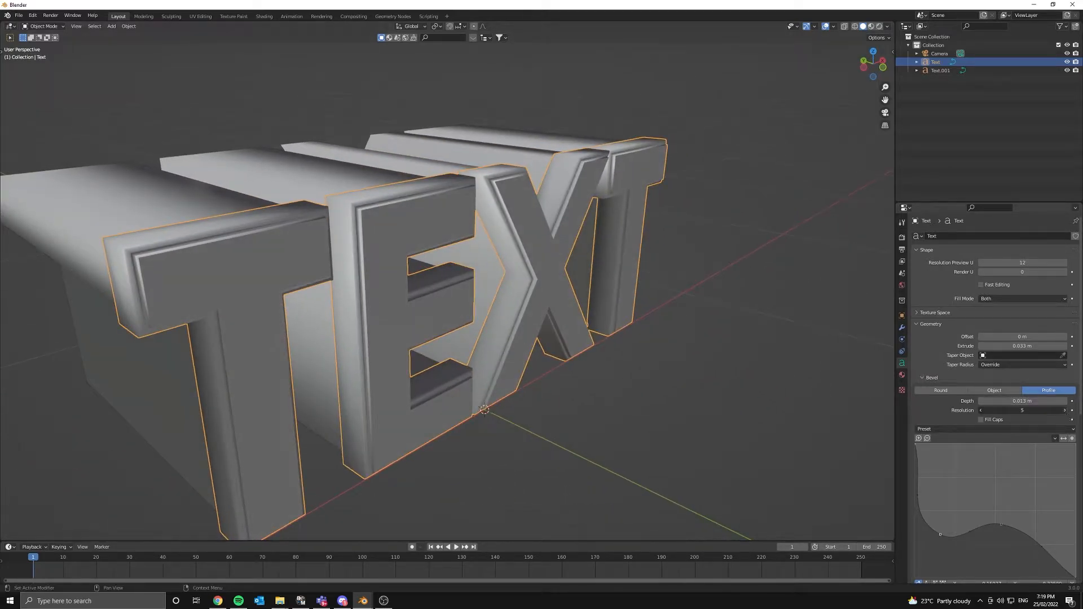
pyautogui.click(980, 410)
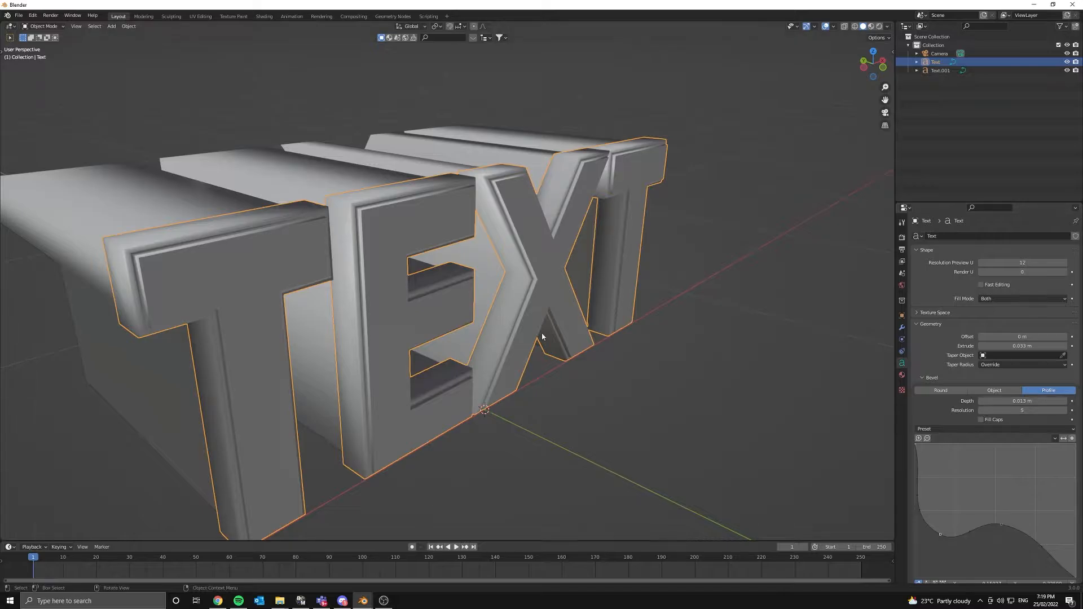
pyautogui.moveTo(545, 338); pyautogui.dragTo(607, 328, button='middle')
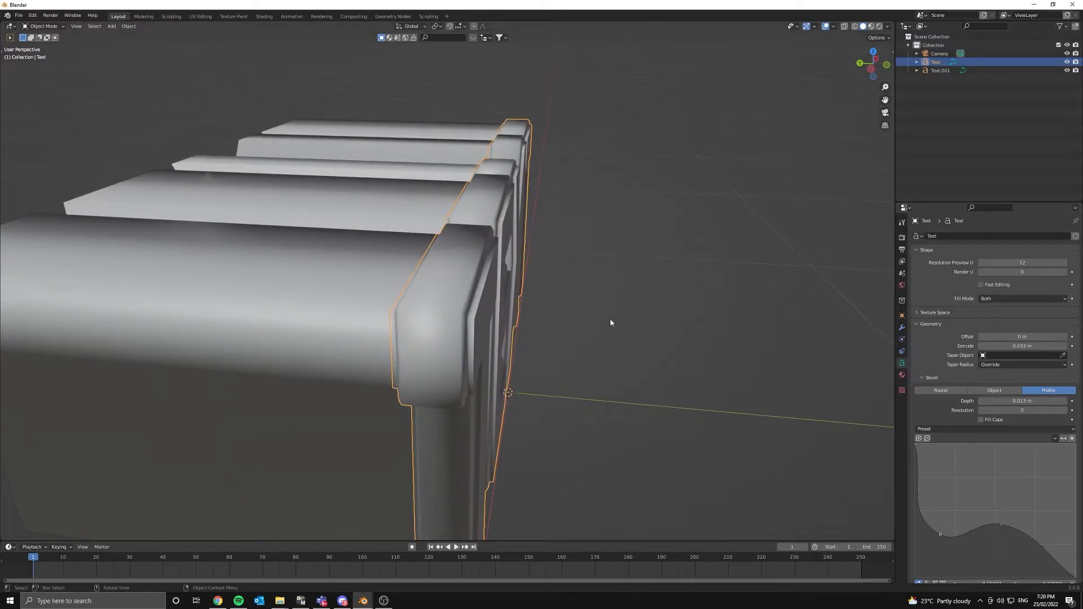
pyautogui.moveTo(612, 298); pyautogui.dragTo(584, 294, button='middle')
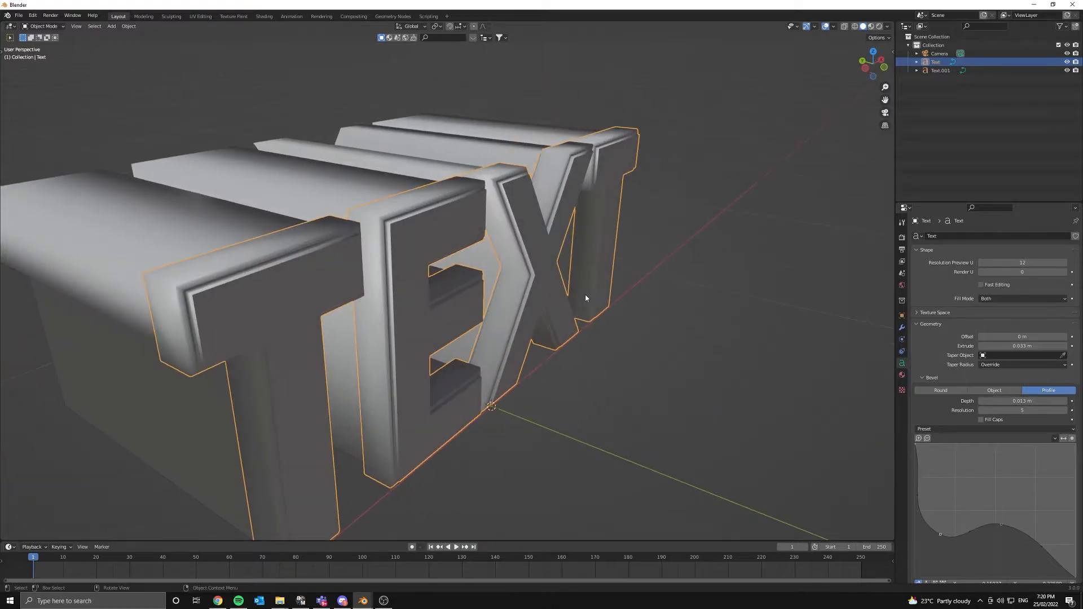
pyautogui.press('Tab')
pyautogui.press('Tab')
pyautogui.scroll(-4, 551, 294)
pyautogui.scroll(-2, 551, 295)
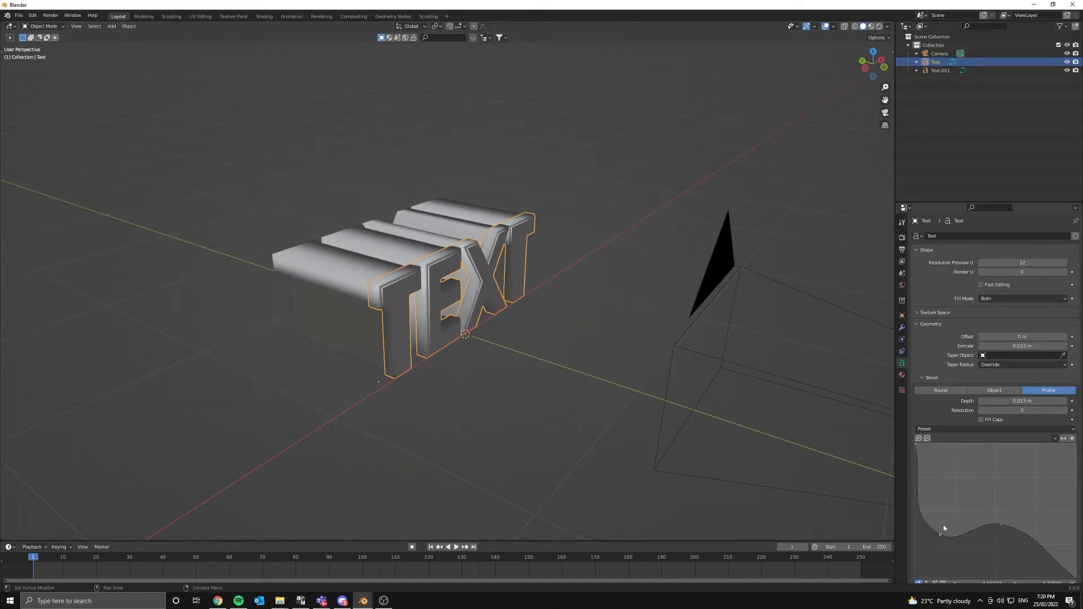
# - Raise a point on the bevel profile curve, then view the scene through the camera
pyautogui.moveTo(941, 536); pyautogui.dragTo(955, 525)
pyautogui.moveTo(501, 335); pyautogui.dragTo(537, 342, button='middle')
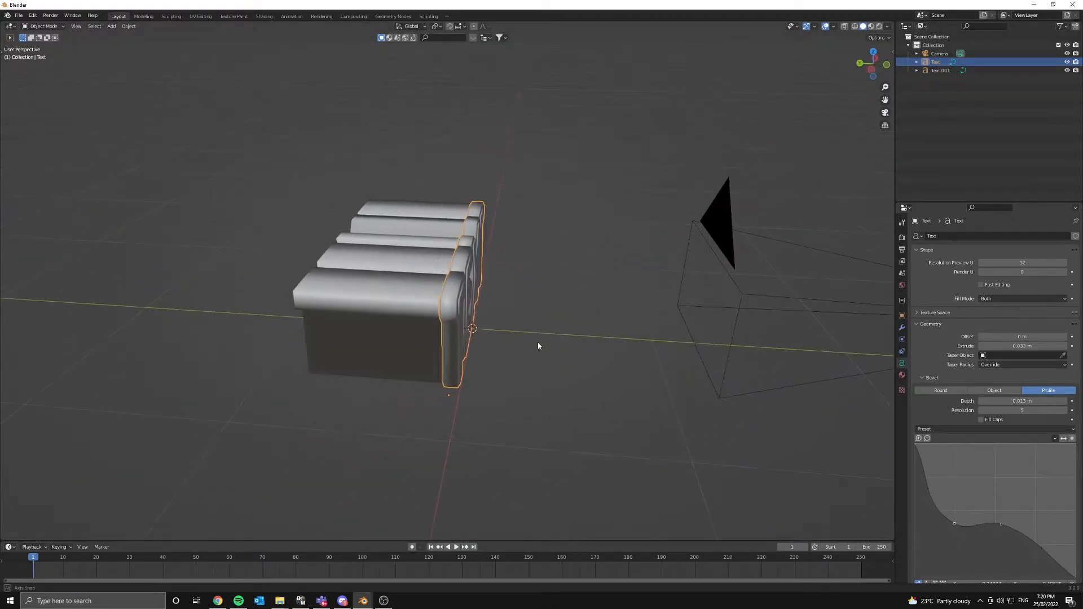
pyautogui.click(388, 316)
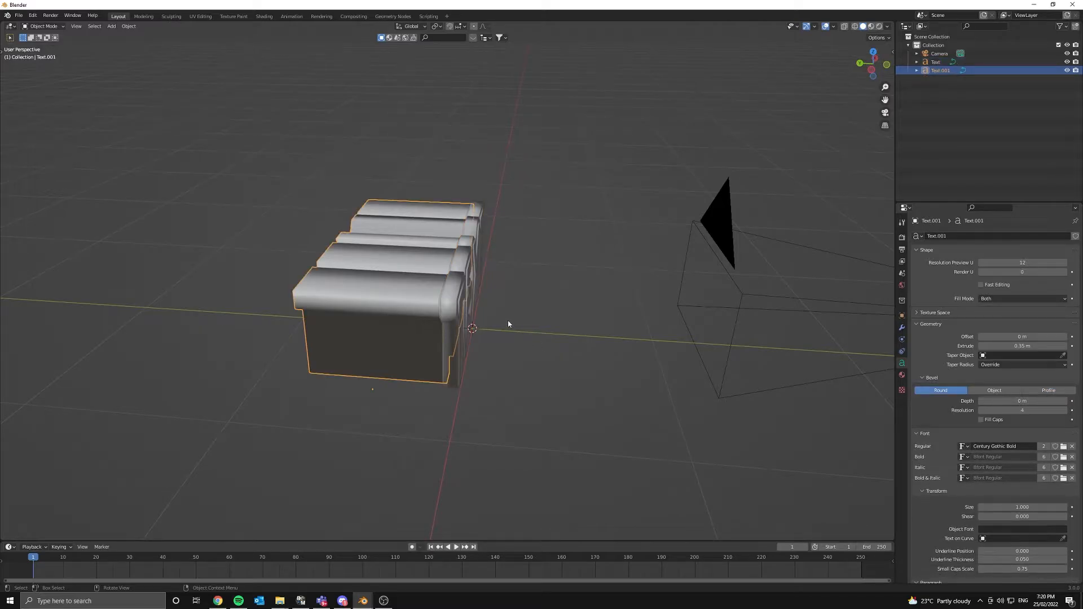
pyautogui.press('KP_0')
# - Tilt the bevelled Text about −11.9° around X, then select Text.001
pyautogui.click(519, 294)
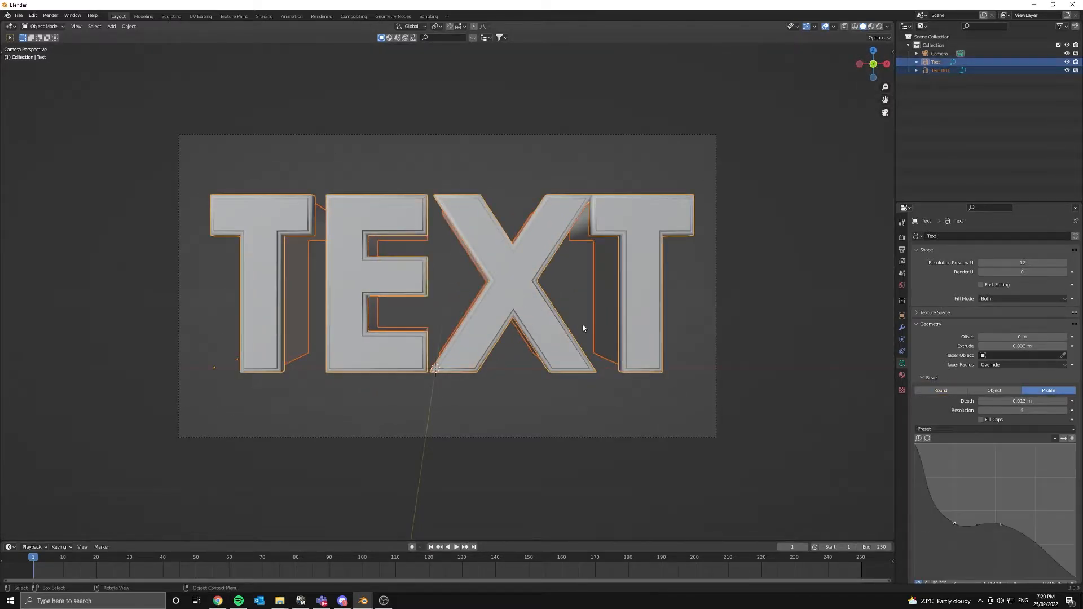
pyautogui.press('r')
pyautogui.press('x')
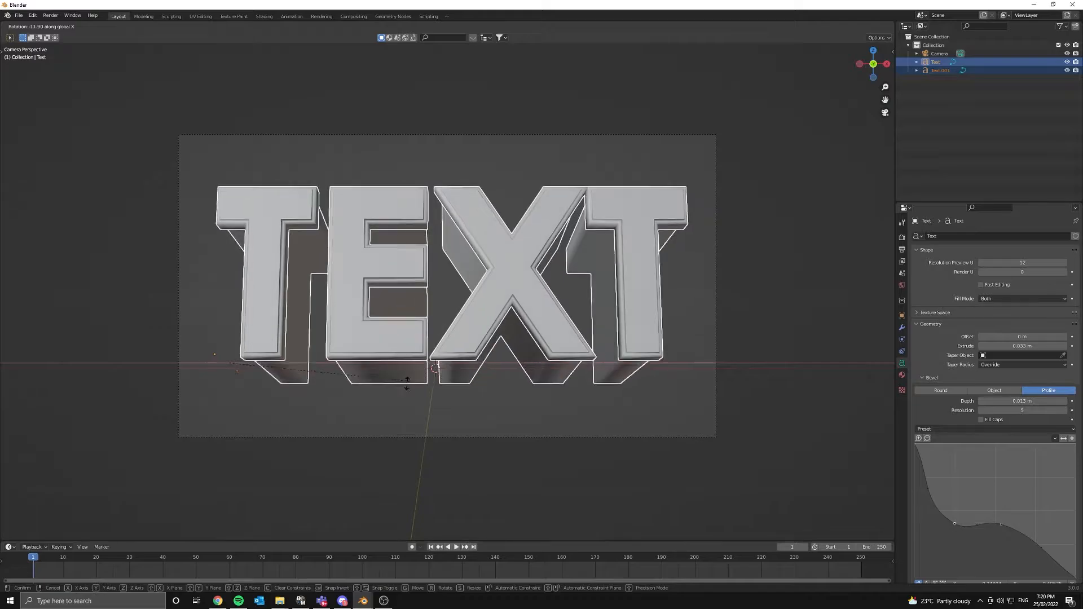
pyautogui.click(435, 392)
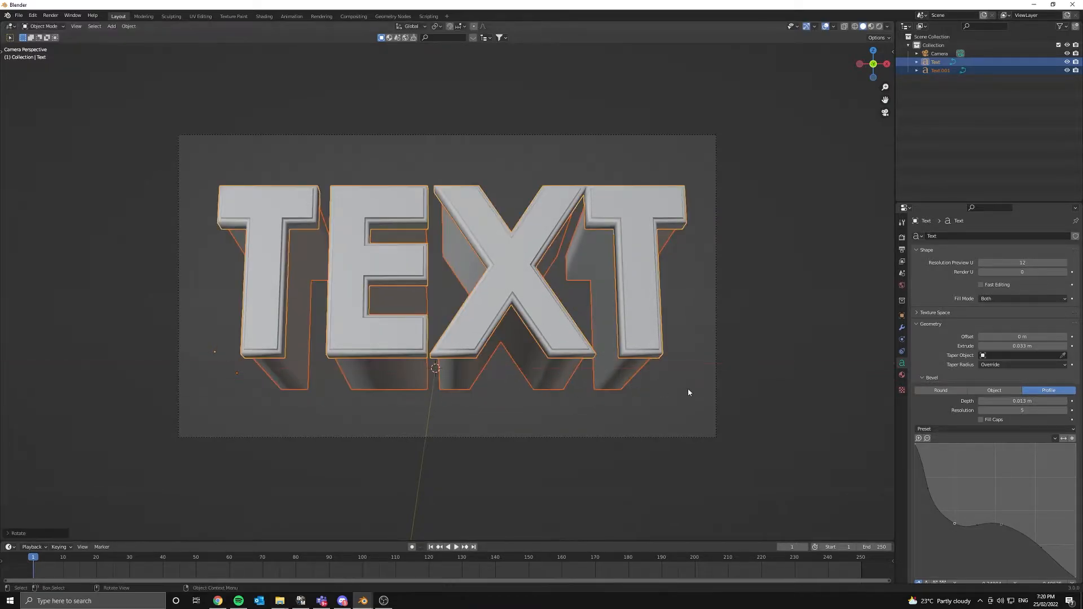
pyautogui.click(685, 389)
pyautogui.click(610, 330)
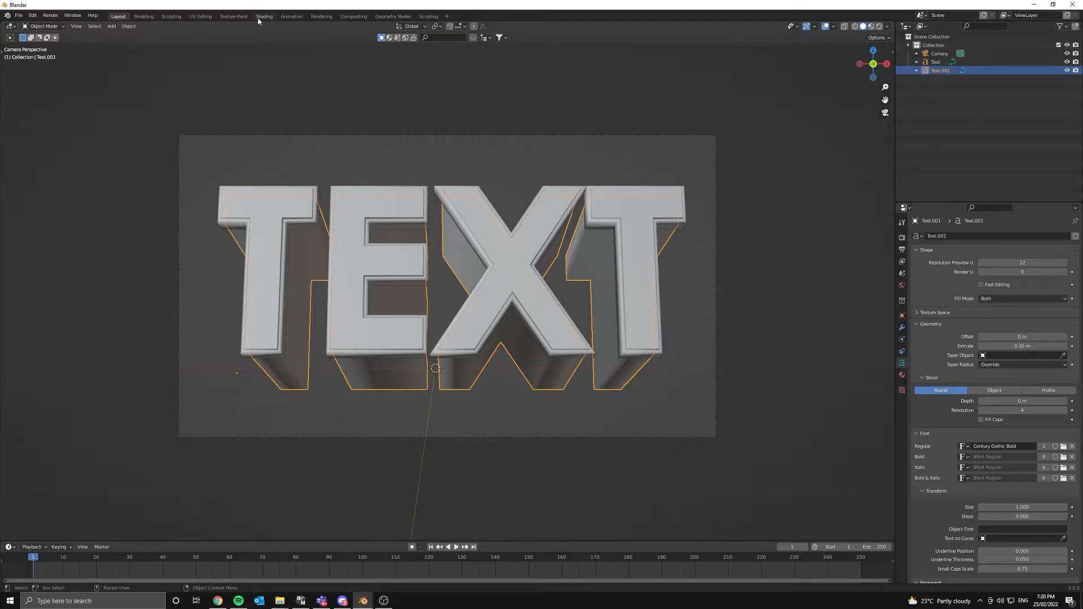
# - In the Shading workspace, set the render engine to Cycles with GPU Compute and select Text.001
pyautogui.click(264, 15)
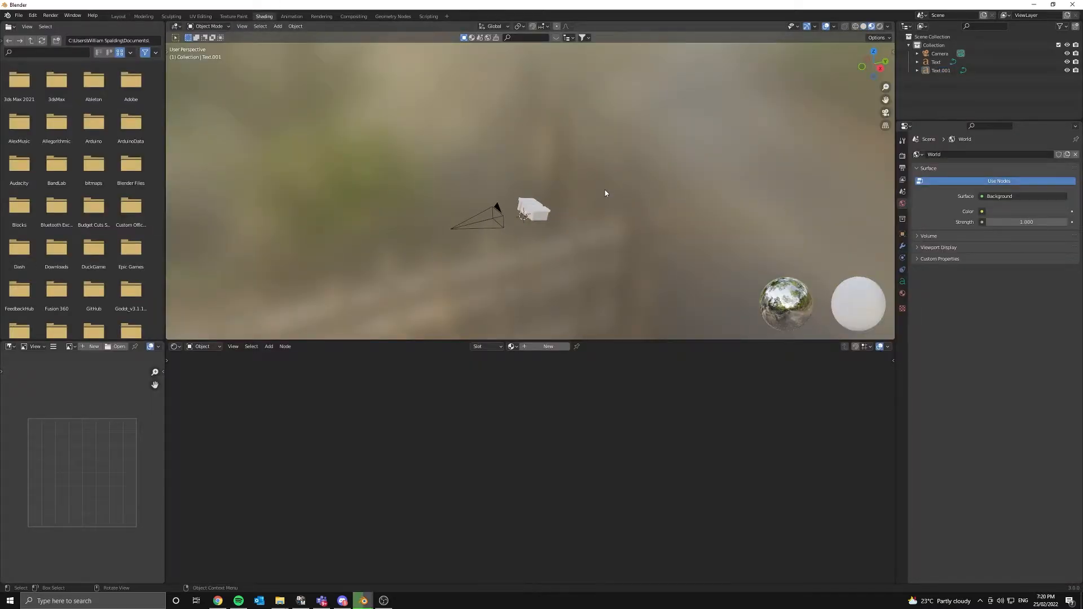
pyautogui.click(902, 156)
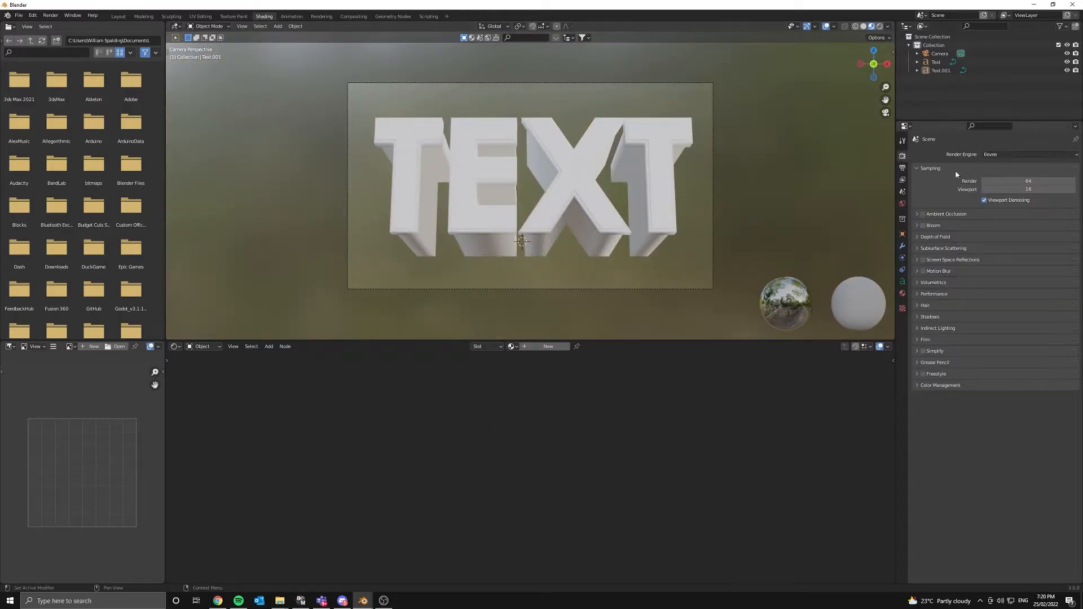
pyautogui.click(1010, 154)
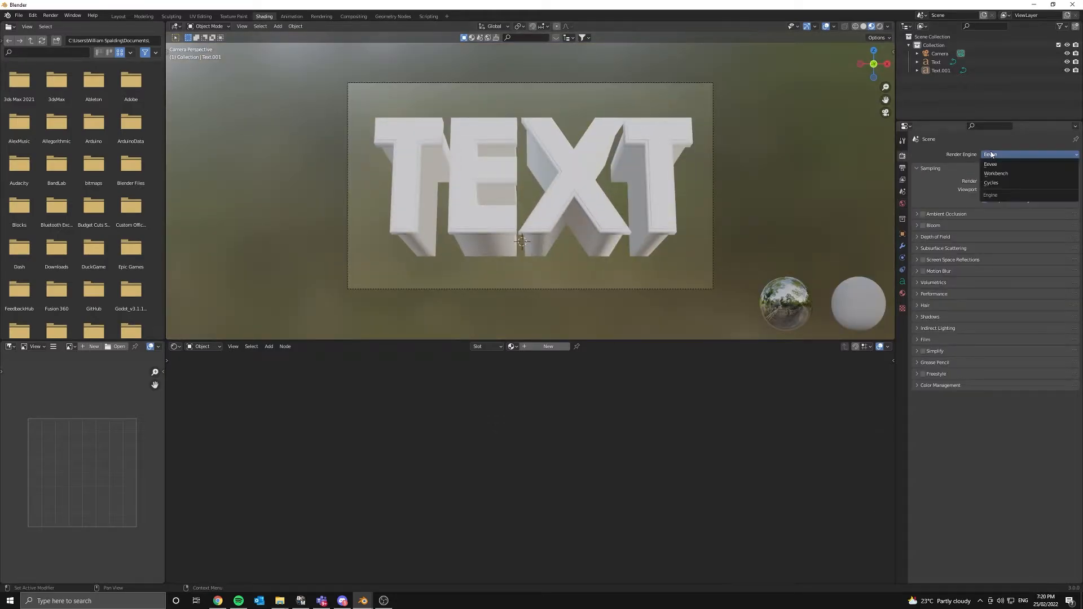
pyautogui.click(996, 183)
pyautogui.click(1009, 176)
pyautogui.click(993, 195)
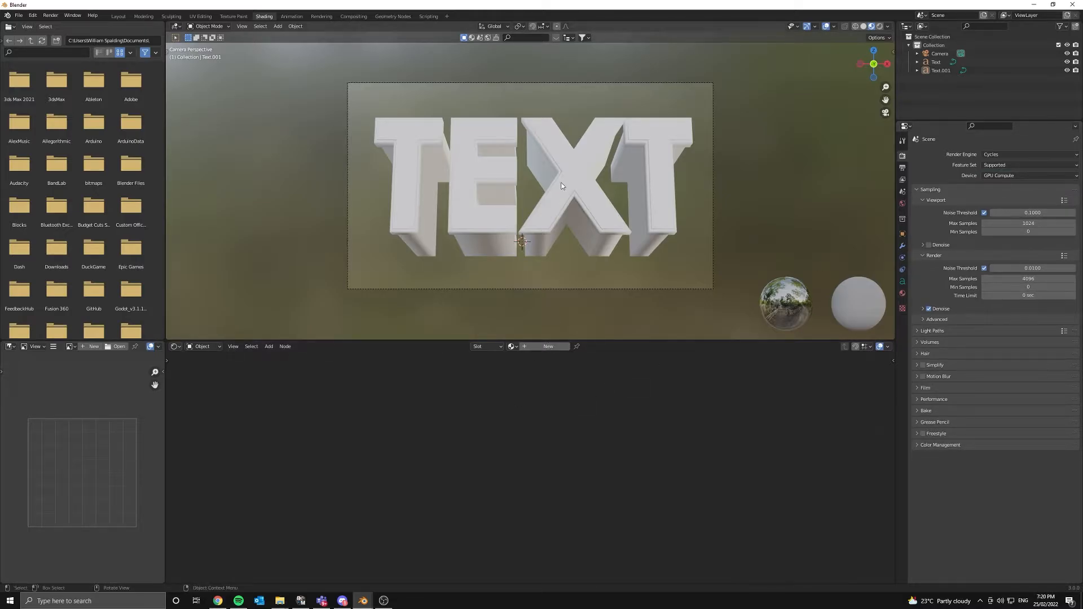
pyautogui.click(589, 174)
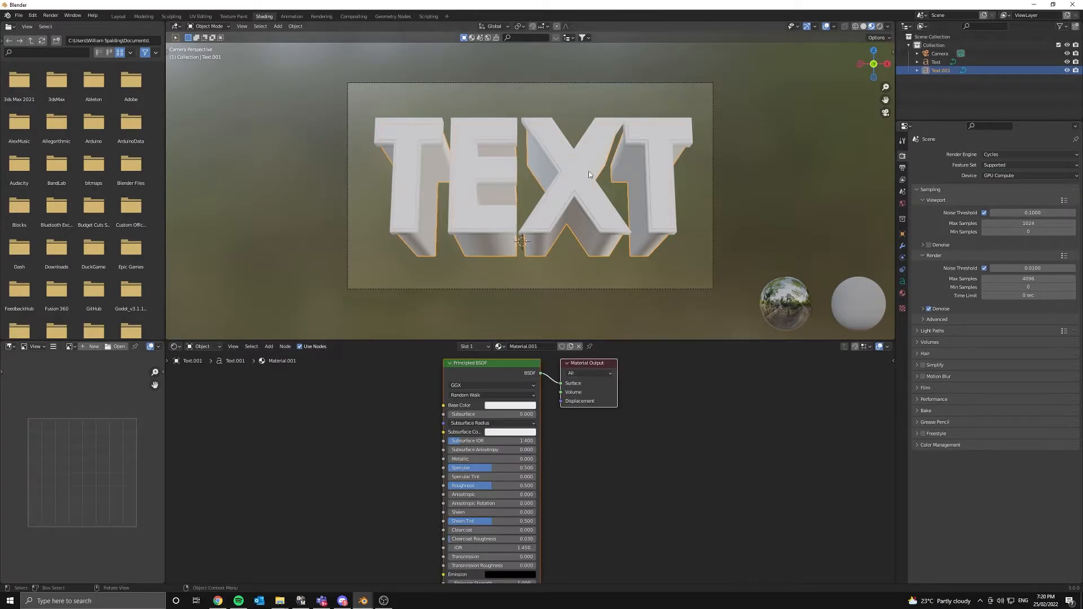
# - Rename Text.001's material to TextEffect
pyautogui.scroll(2, 481, 370)
pyautogui.moveTo(481, 372); pyautogui.dragTo(449, 451, button='middle')
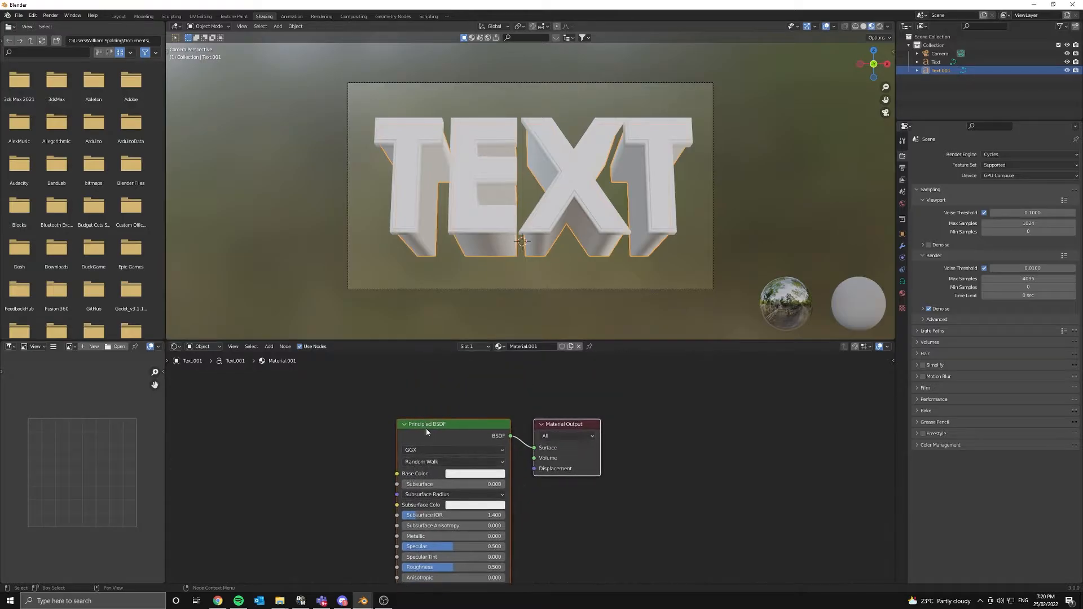
pyautogui.click(426, 427)
pyautogui.click(525, 346)
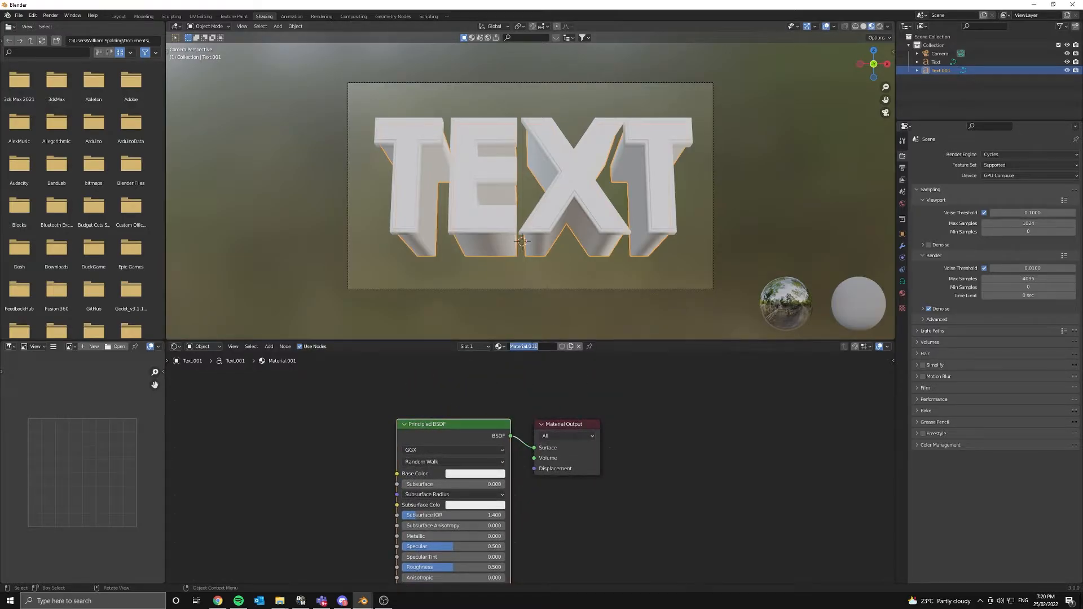
pyautogui.write('TextEffect')
# - Replace the Principled BSDF node with an Emission shader
pyautogui.moveTo(555, 272); pyautogui.dragTo(500, 184, button='middle')
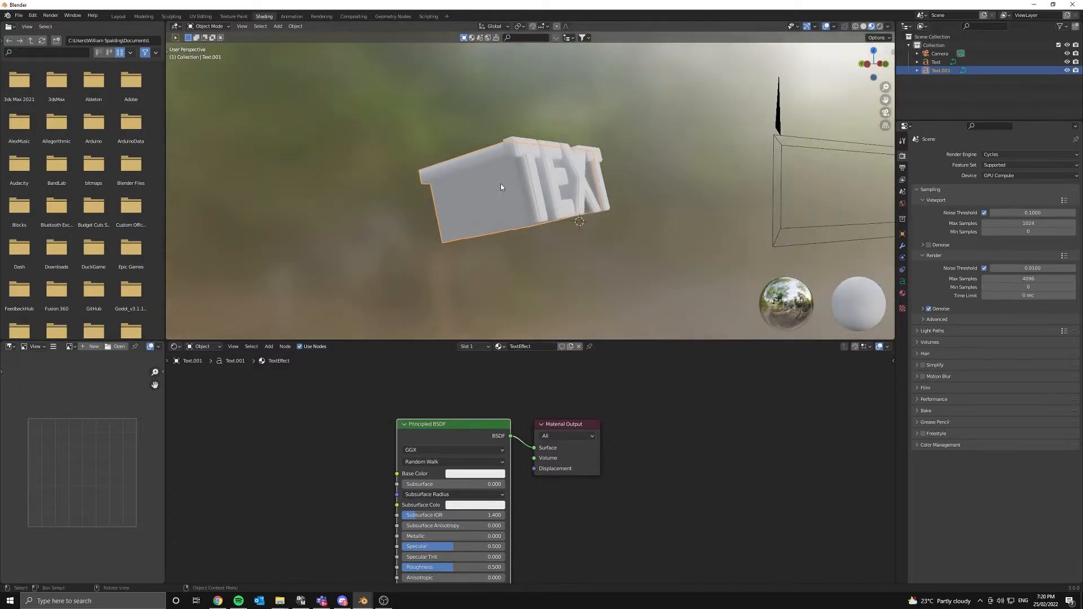
pyautogui.scroll(2, 459, 413)
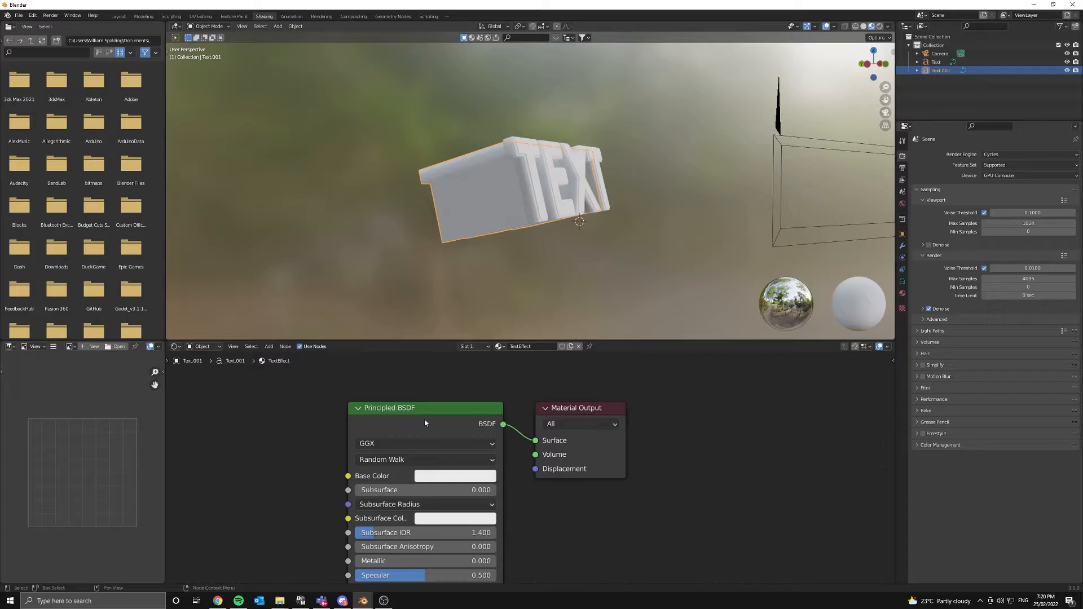
pyautogui.press('x')
pyautogui.hotkey('shift', 'a')
pyautogui.click(387, 392)
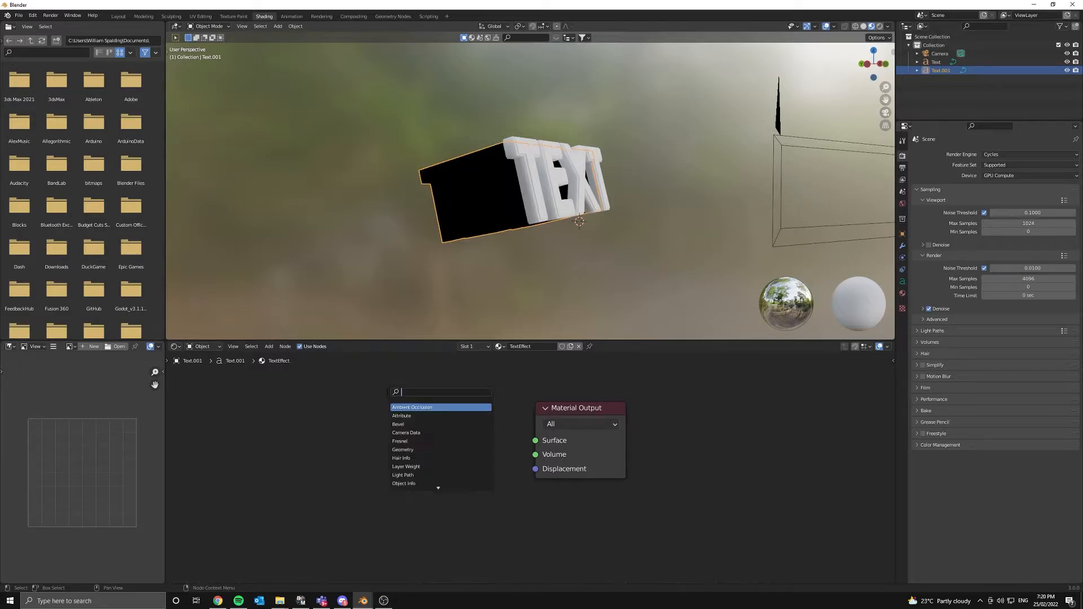
pyautogui.write('emission')
pyautogui.press('Return')
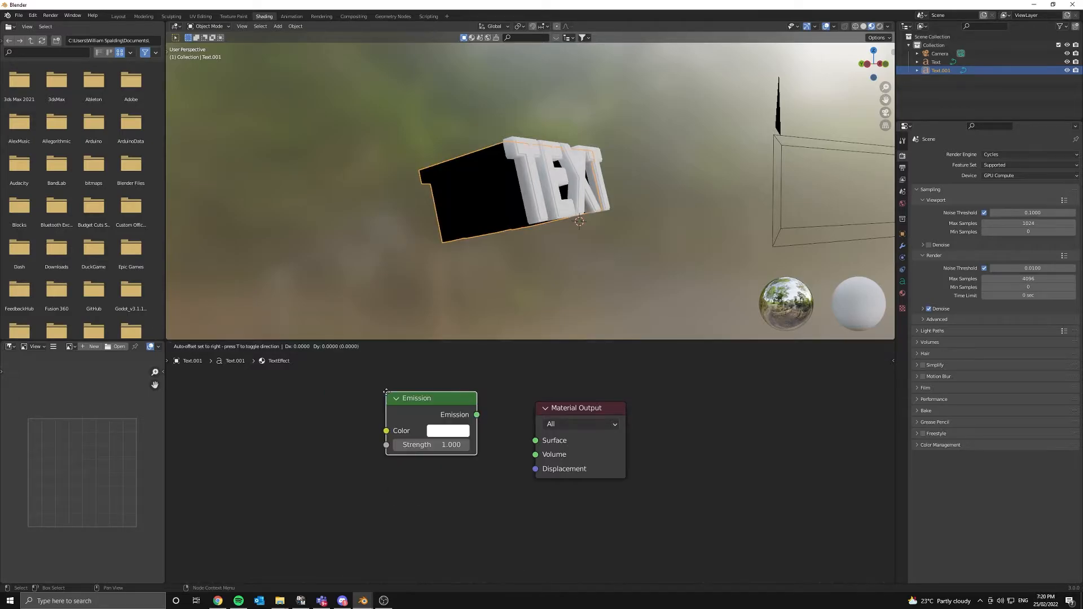
pyautogui.moveTo(452, 464); pyautogui.dragTo(493, 460, button='middle')
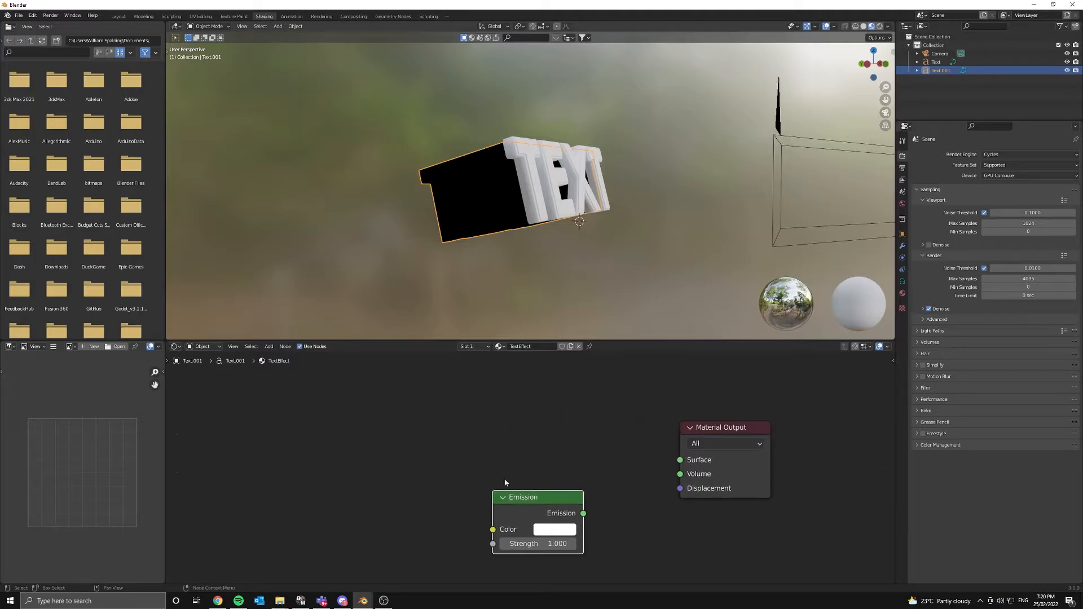
# - Add Texture Coordinate and Mapping nodes with Ctrl+T, deleting the extra Image Texture node
pyautogui.hotkey('ctrl', 't')
pyautogui.scroll(-2, 513, 506)
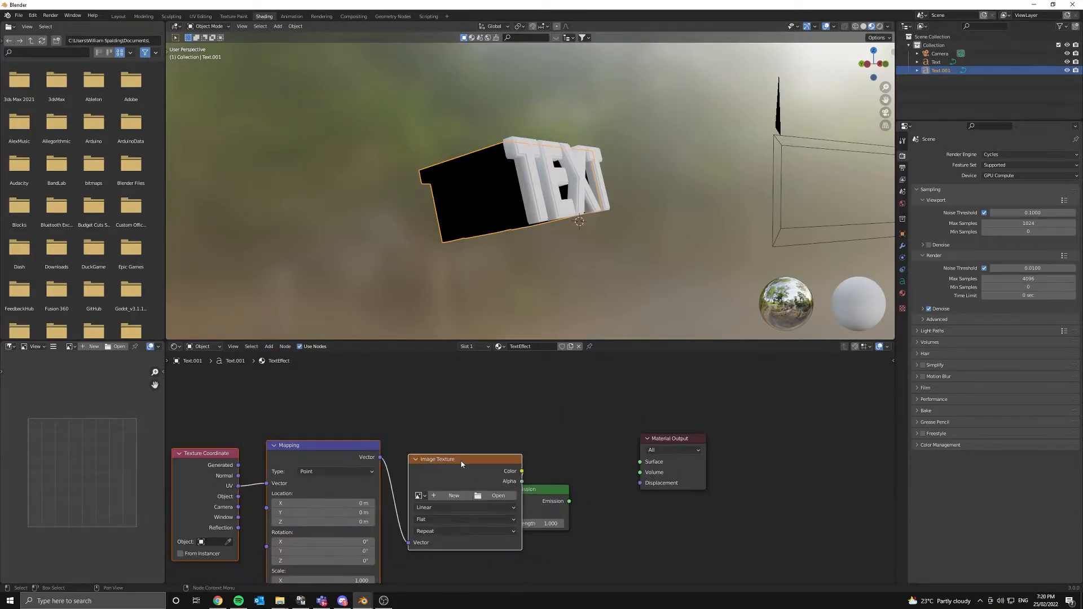
pyautogui.moveTo(462, 457); pyautogui.dragTo(353, 458)
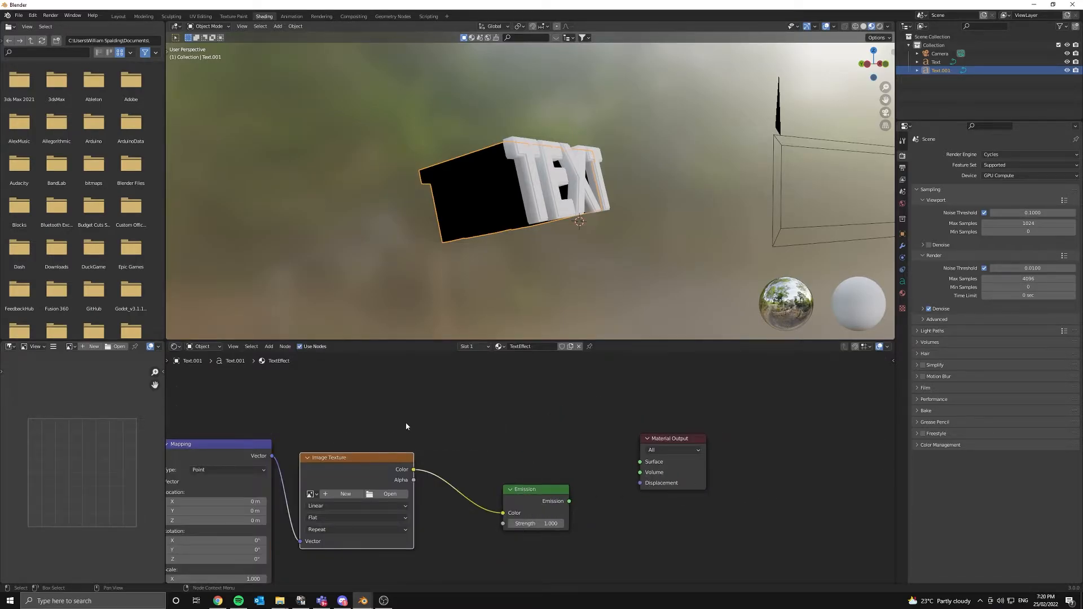
pyautogui.press('x')
pyautogui.moveTo(345, 465); pyautogui.dragTo(420, 460, button='middle')
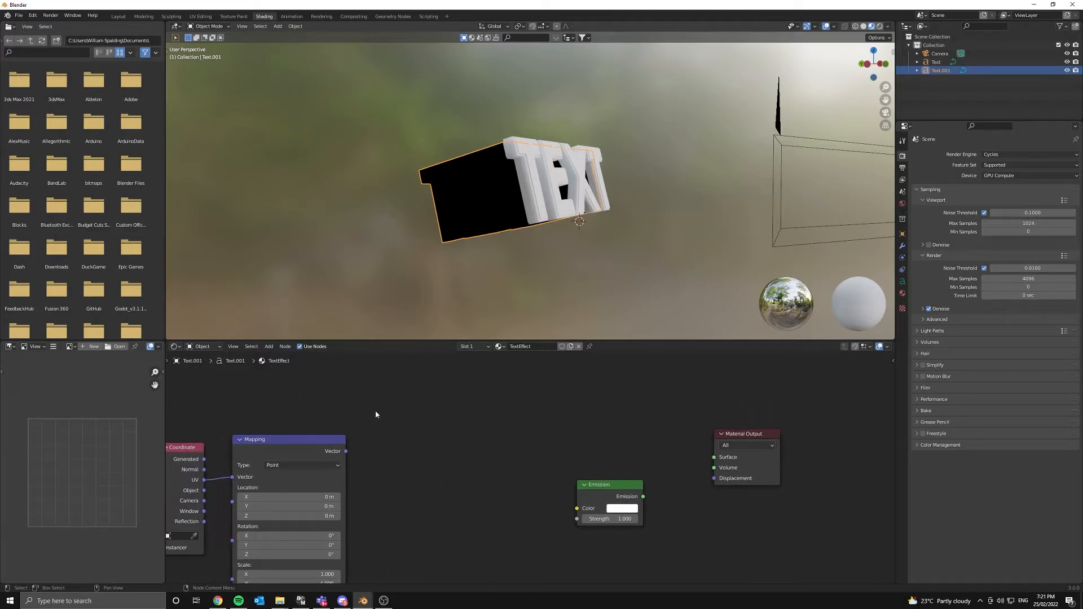
# - Add a Wave Texture node to the TextEffect material
pyautogui.hotkey('shift', 'a')
pyautogui.write('wa')
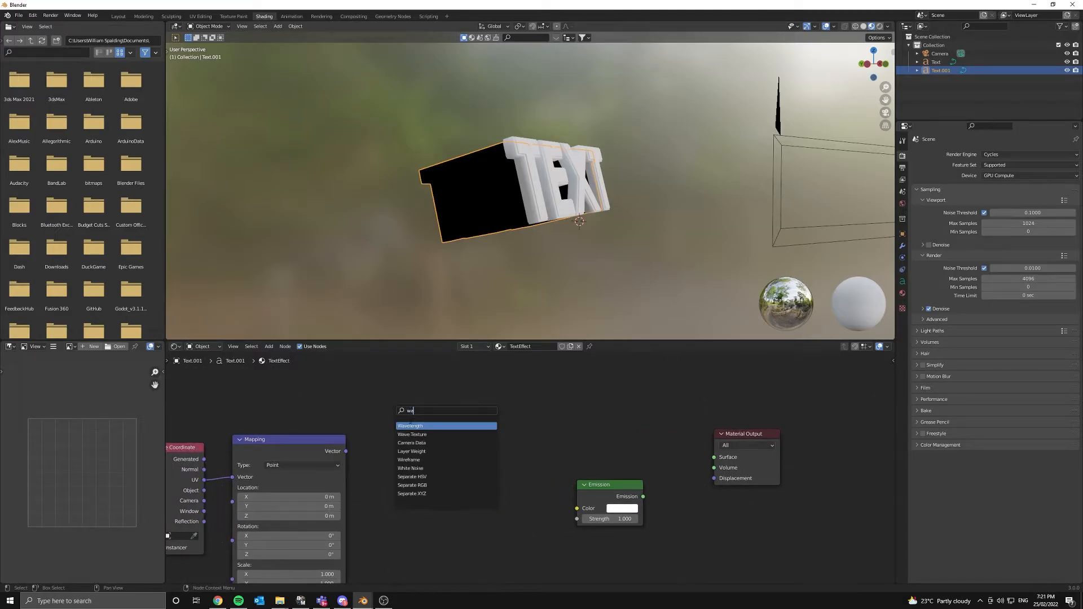
pyautogui.click(412, 434)
pyautogui.click(429, 430)
pyautogui.scroll(-2, 432, 414)
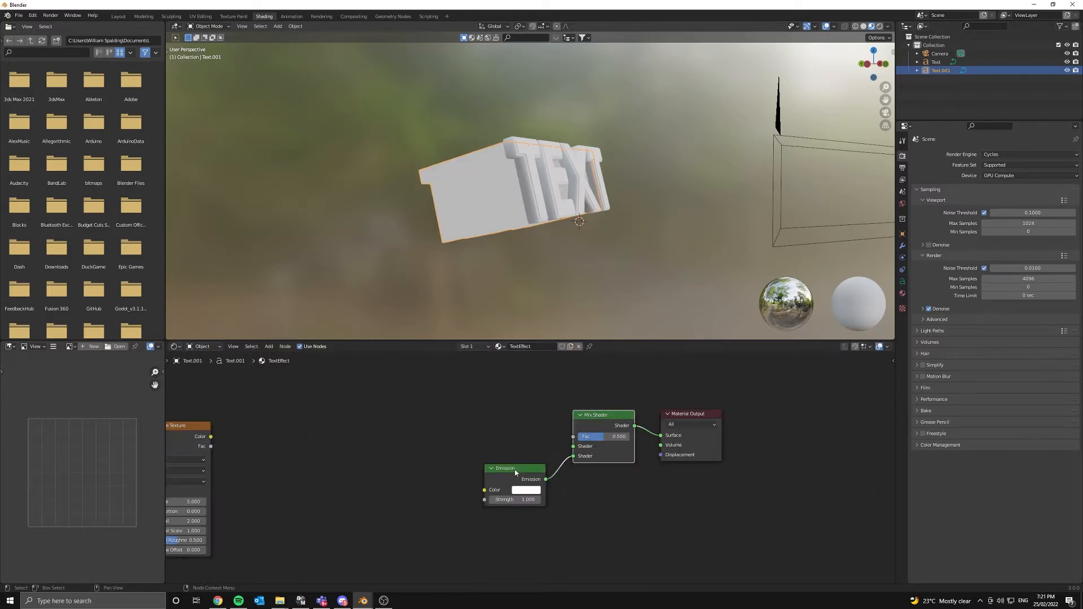
pyautogui.moveTo(510, 463); pyautogui.dragTo(449, 463)
# - Add a Transparent BSDF below Emission and link it to the Mix Shader's second input
pyautogui.hotkey('shift', 'a')
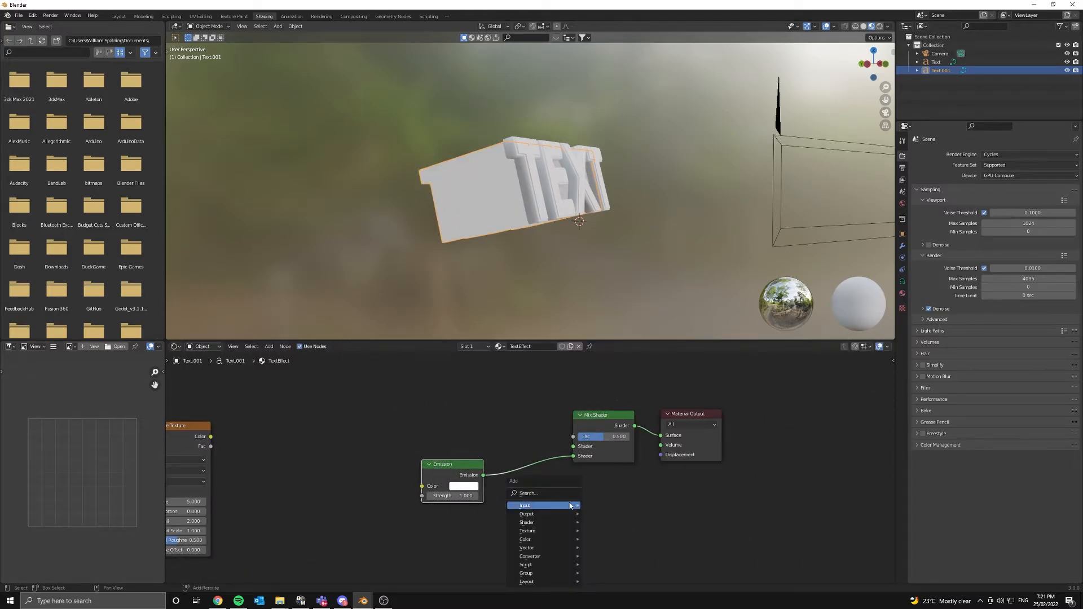
pyautogui.write('rt')
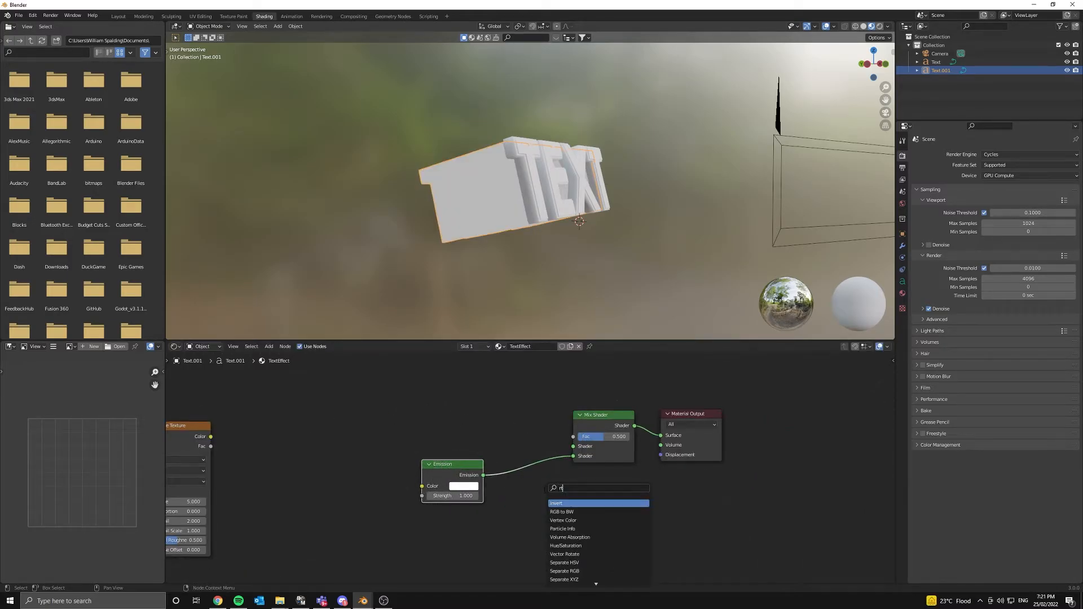
pyautogui.write('an')
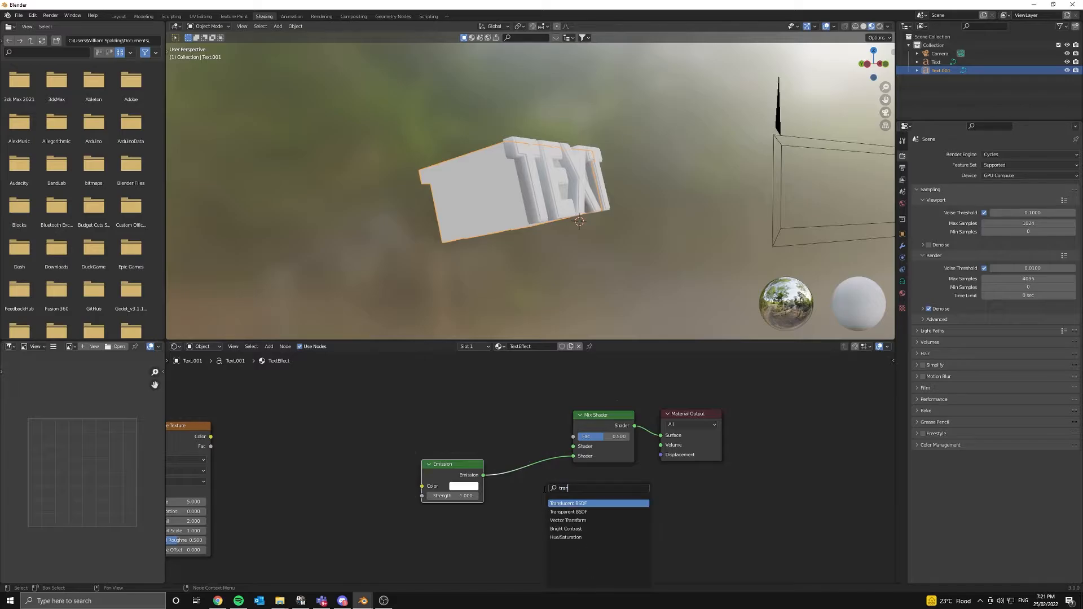
pyautogui.press('Down')
pyautogui.press('Return')
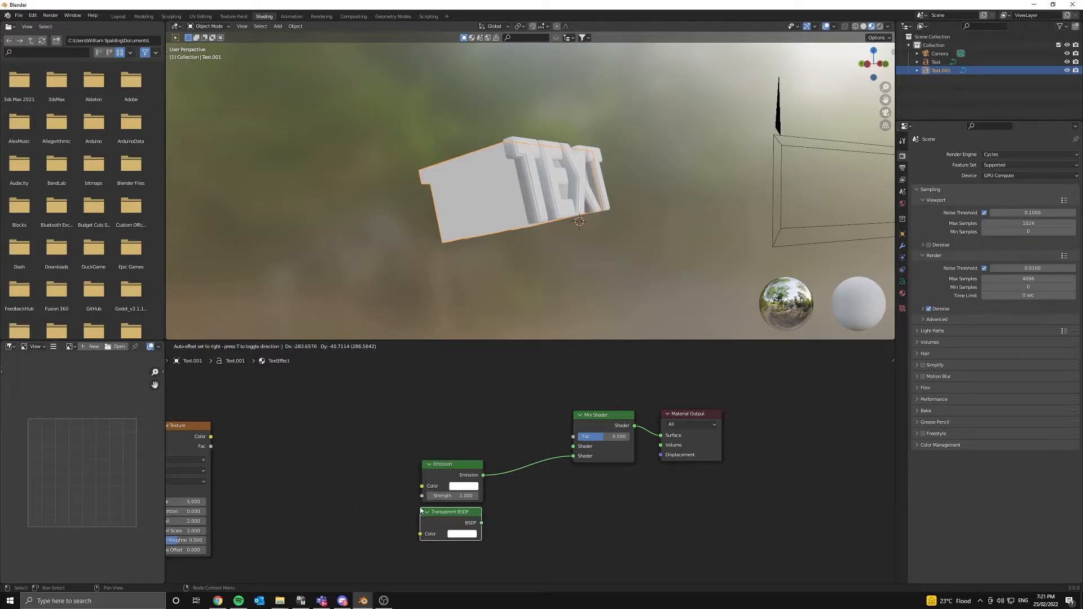
pyautogui.click(420, 510)
pyautogui.moveTo(481, 523); pyautogui.dragTo(578, 457)
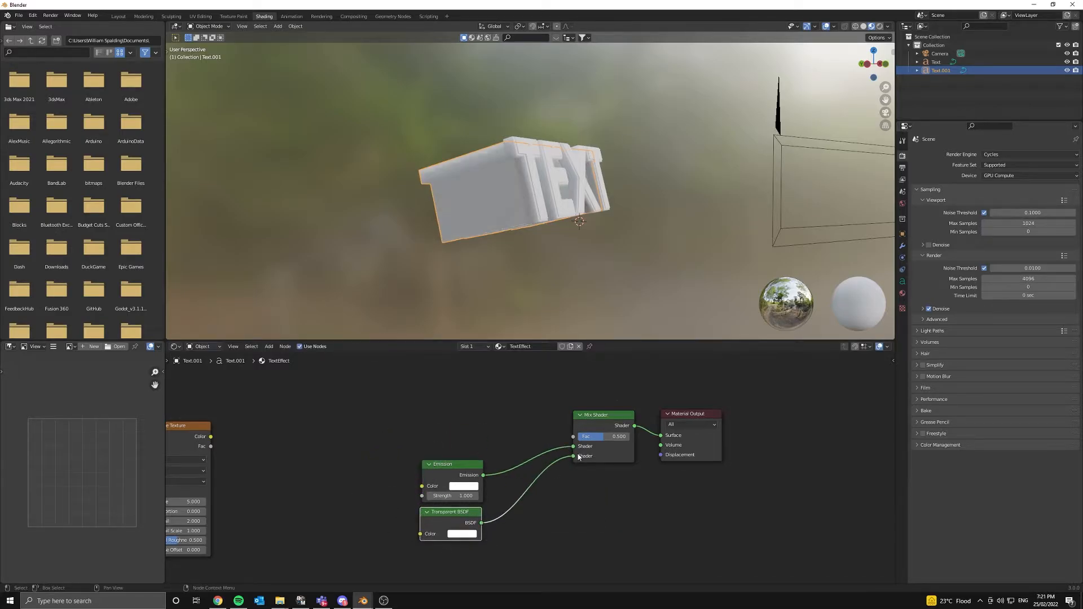
# - Move the Emission and Transparent BSDF nodes left and make the Emission colour red-orange
pyautogui.moveTo(398, 416); pyautogui.dragTo(504, 557)
pyautogui.moveTo(466, 510); pyautogui.dragTo(535, 490, button='middle')
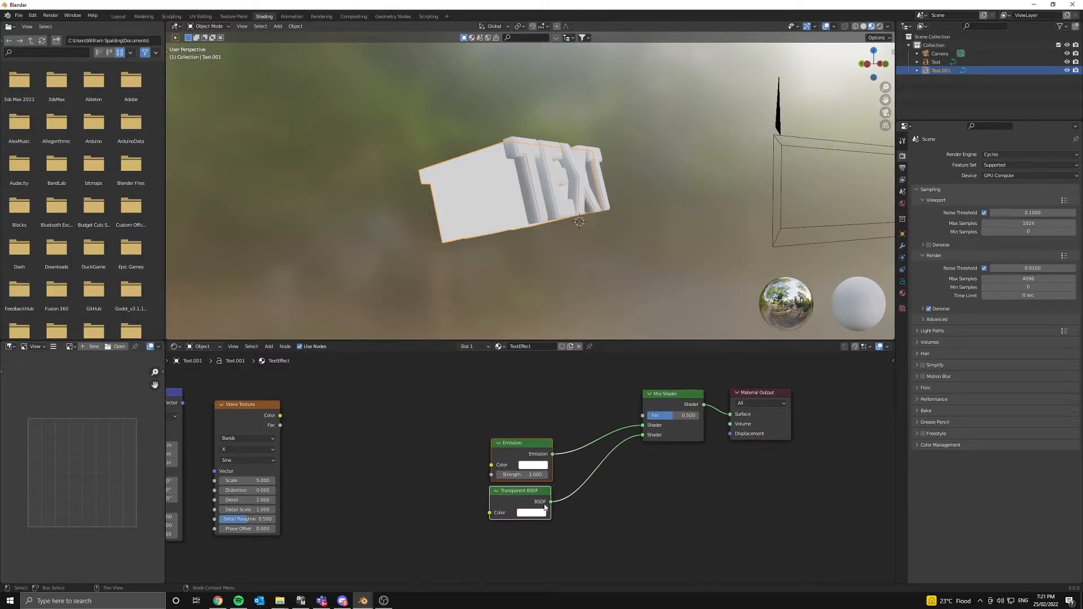
pyautogui.press('g')
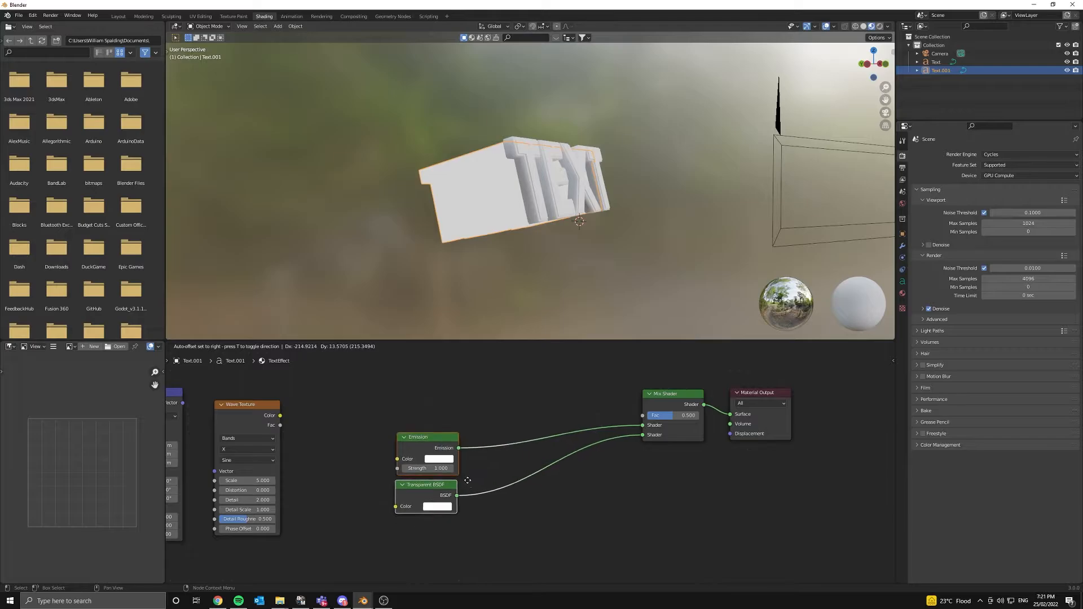
pyautogui.click(538, 441)
pyautogui.moveTo(450, 464); pyautogui.dragTo(535, 474, button='middle')
pyautogui.click(535, 470)
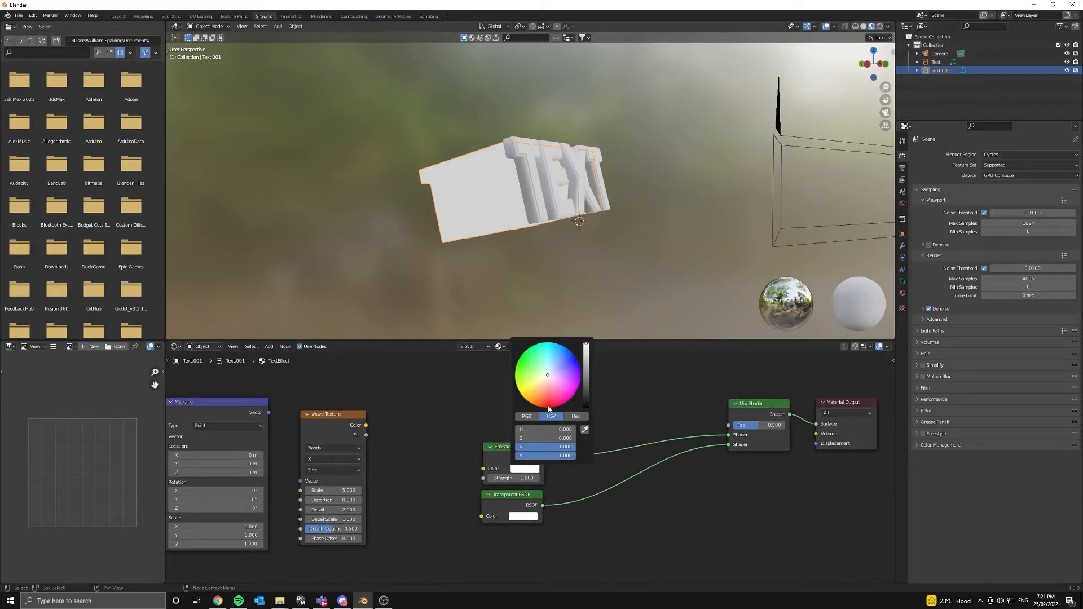
pyautogui.moveTo(539, 391); pyautogui.dragTo(539, 403)
# - Switch the viewport to Rendered shading and deepen the Emission colour to a stronger orange
pyautogui.press('z')
pyautogui.click(547, 96)
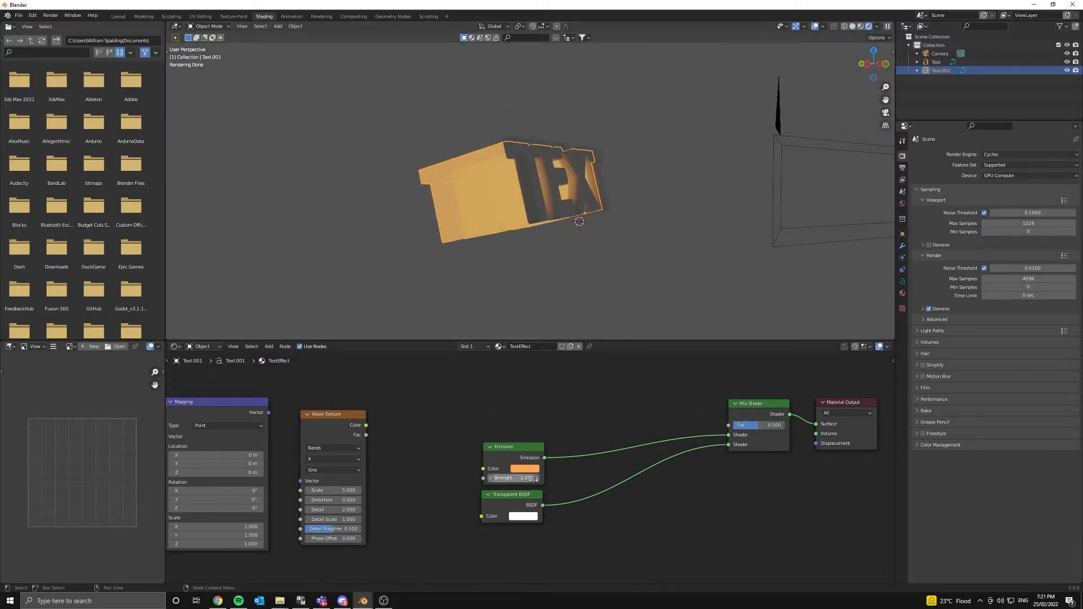
pyautogui.click(524, 468)
pyautogui.click(535, 401)
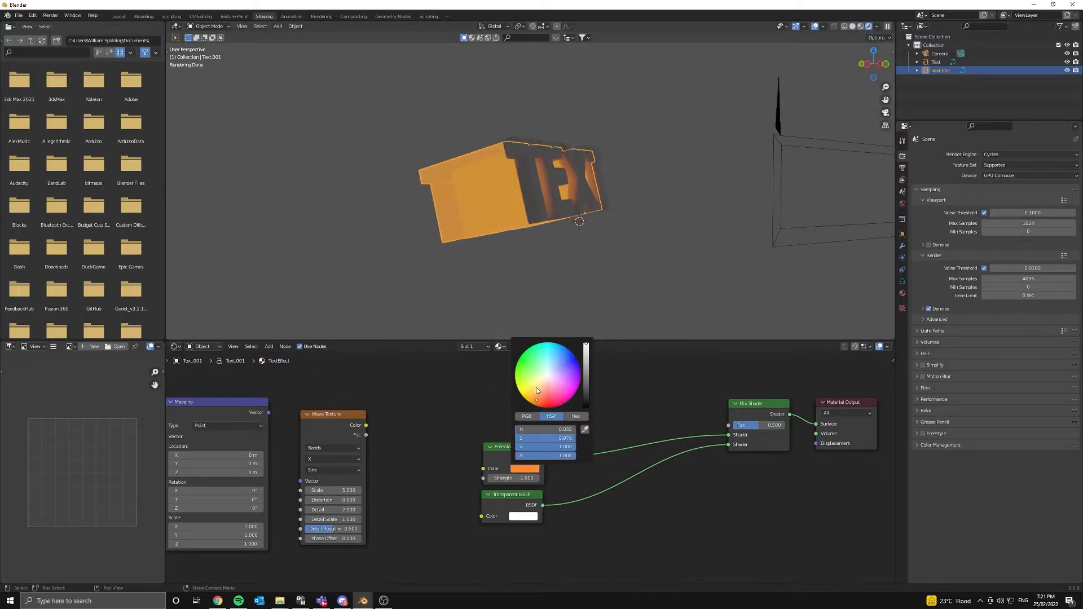
# - Orbit around the glowing text, then return to the camera view
pyautogui.moveTo(514, 210); pyautogui.dragTo(581, 226, button='middle')
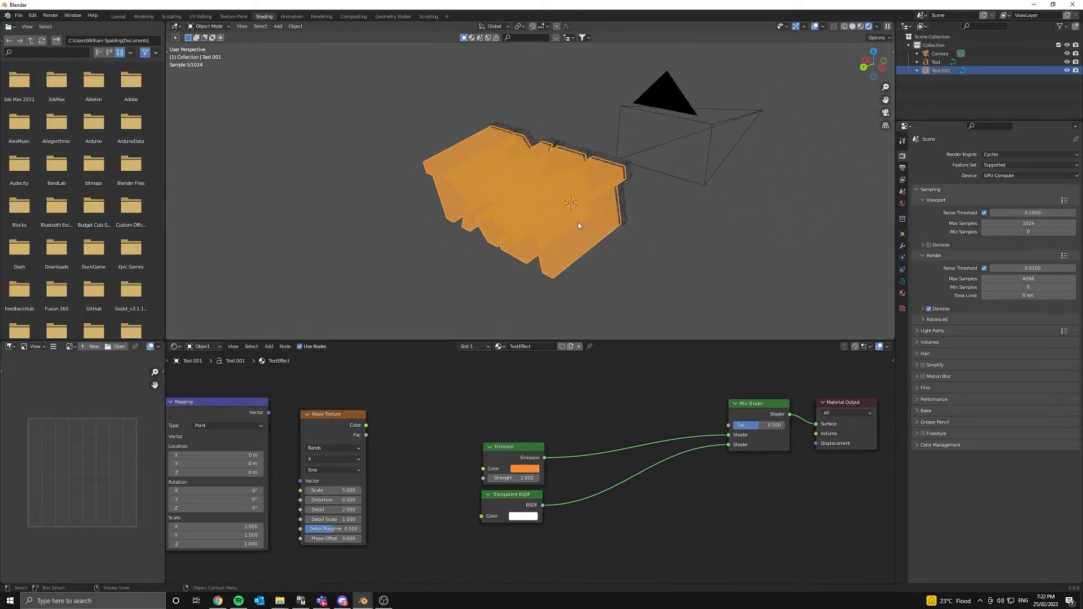
pyautogui.scroll(6, 612, 241)
pyautogui.scroll(-5, 620, 235)
pyautogui.moveTo(650, 227); pyautogui.dragTo(759, 200, button='middle')
pyautogui.press('KP_0')
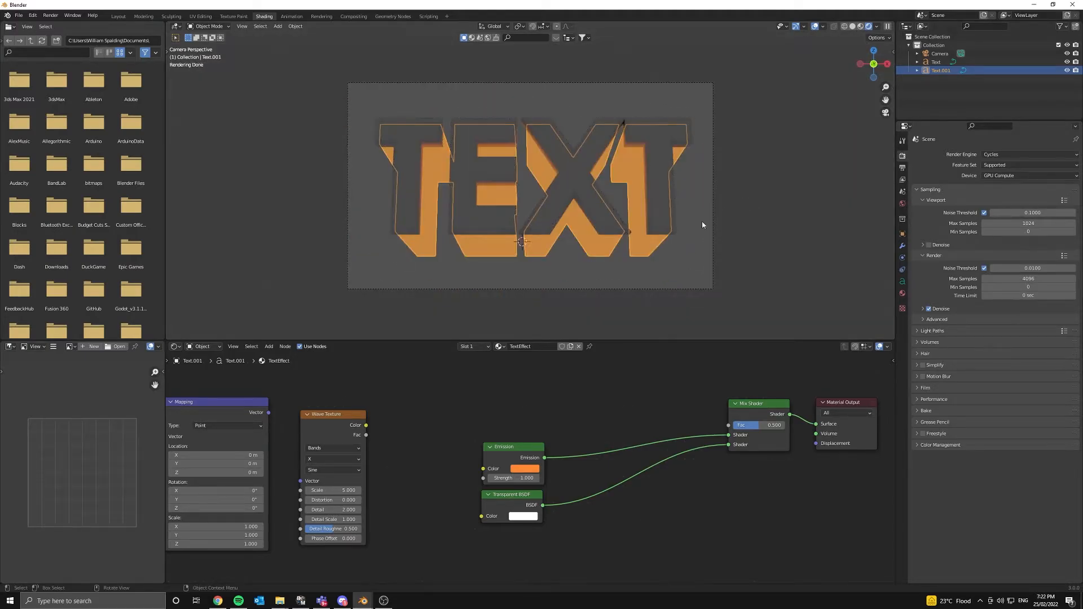
pyautogui.scroll(5, 688, 231)
pyautogui.scroll(-5, 612, 242)
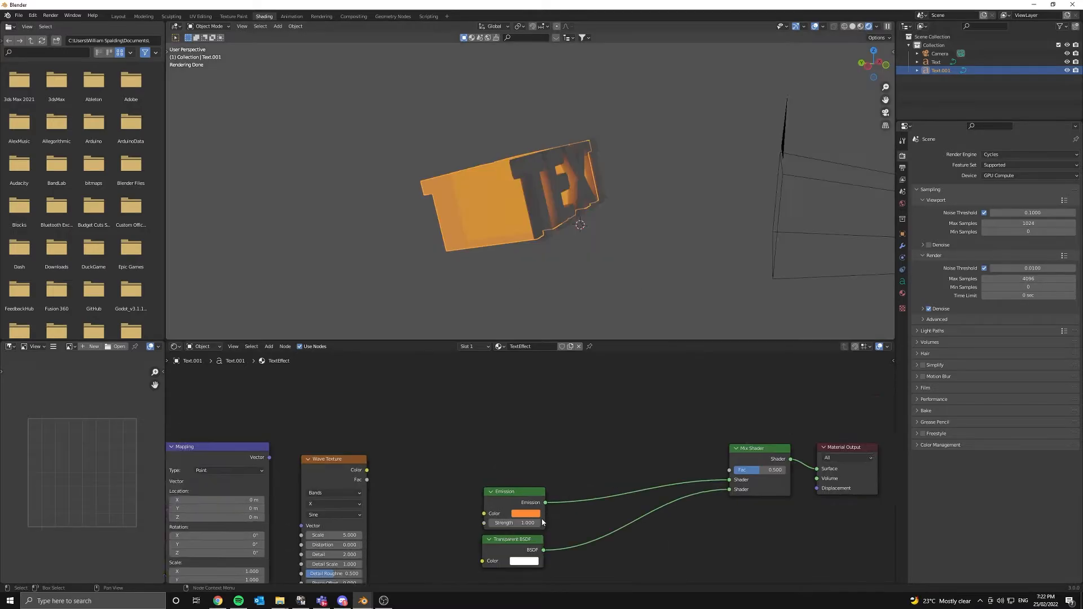
pyautogui.scroll(-3, 541, 507)
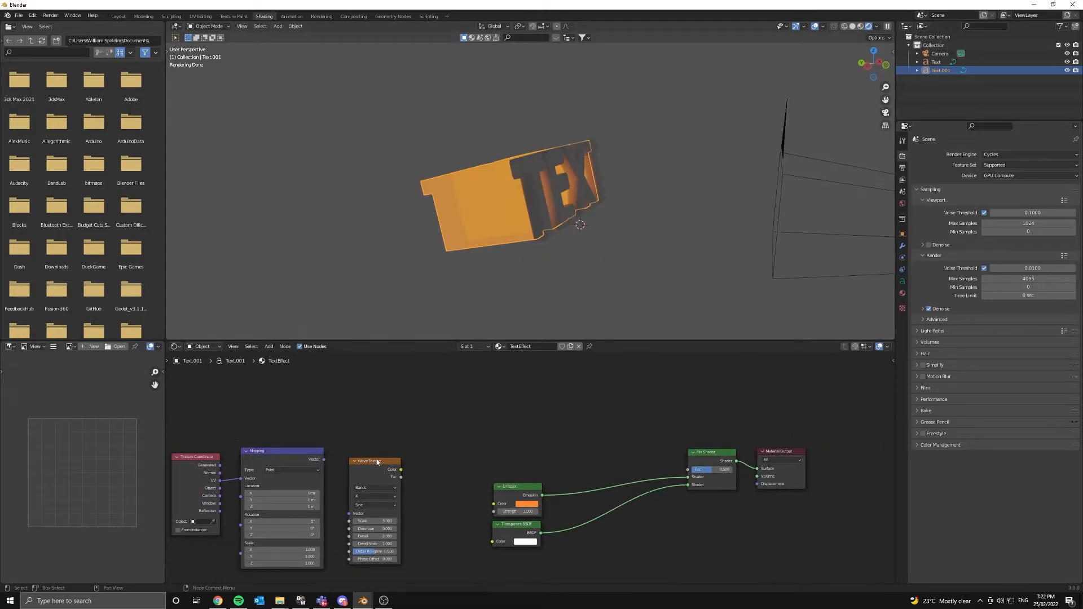
# - Link the Mapping node's Vector output into the Wave Texture's Vector input
pyautogui.moveTo(343, 467); pyautogui.dragTo(429, 443, button='middle')
pyautogui.moveTo(411, 435); pyautogui.dragTo(440, 490)
pyautogui.moveTo(527, 412); pyautogui.dragTo(464, 426, button='middle')
pyautogui.hotkey('shift', 'a')
# - Add an Invert node fed by the Wave Texture colour
pyautogui.write('s')
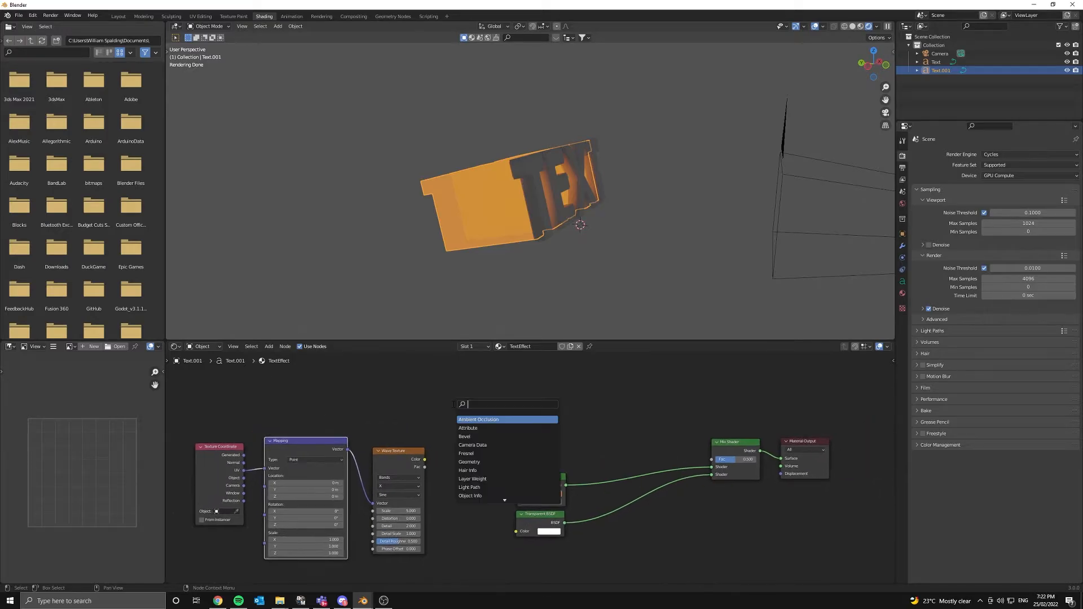
pyautogui.write('inv')
pyautogui.press('Return')
pyautogui.click(459, 430)
pyautogui.moveTo(425, 460); pyautogui.dragTo(454, 453)
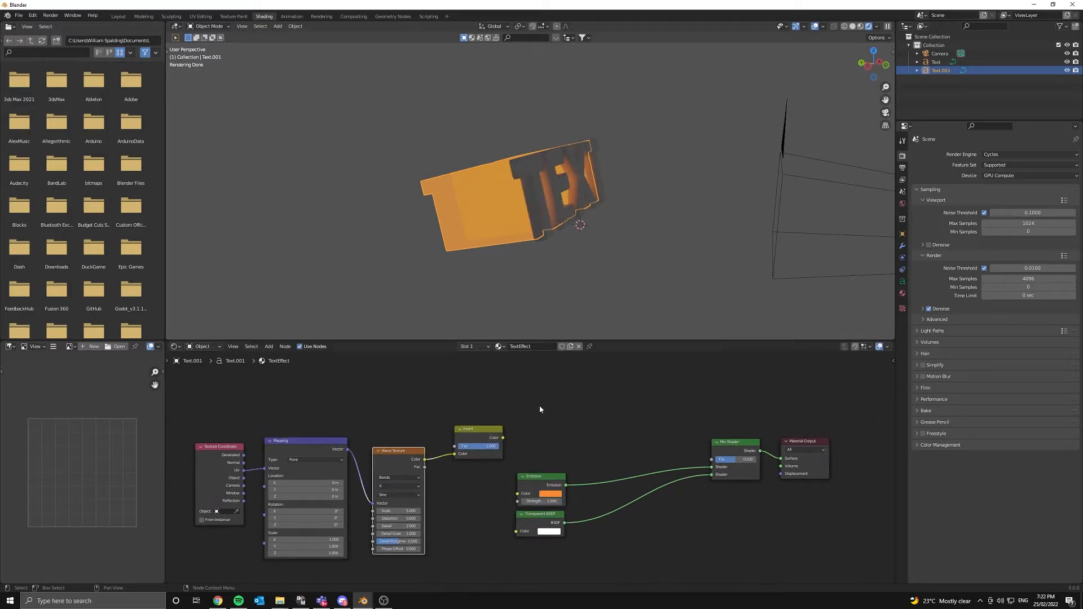
# - Add a ColorRamp, delete the Invert, and link Wave Texture Color to ColorRamp Fac
pyautogui.hotkey('shift', 'a')
pyautogui.write('scol')
pyautogui.press('Return')
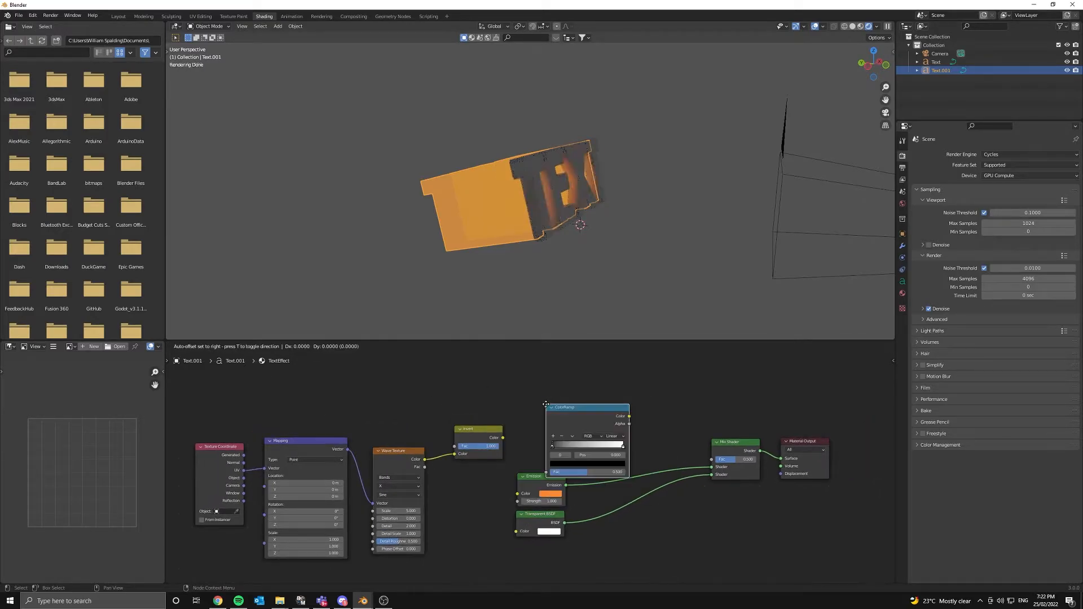
pyautogui.click(466, 434)
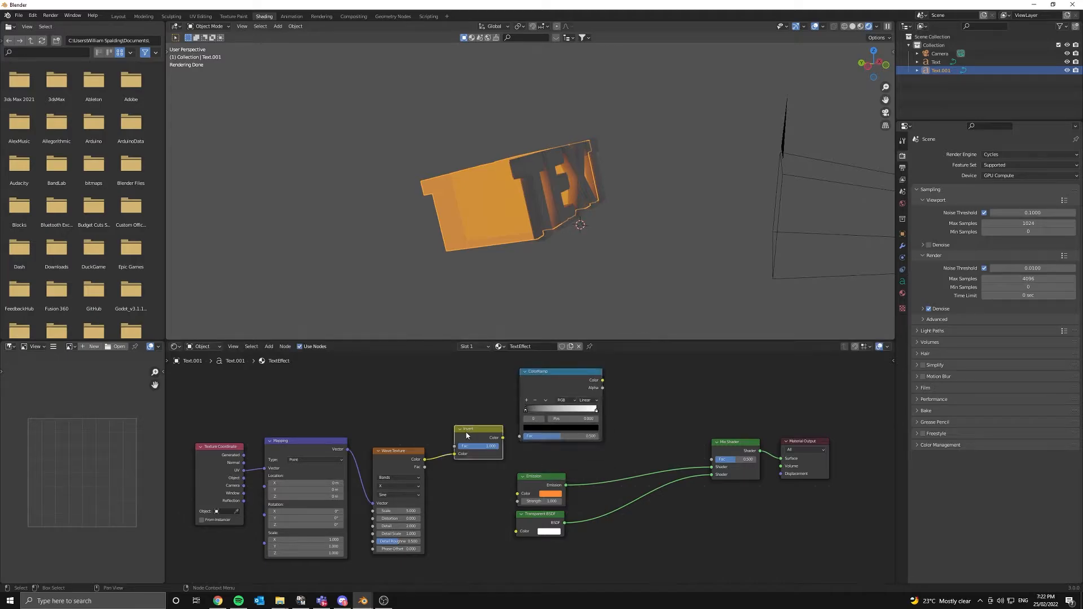
pyautogui.press('x')
pyautogui.moveTo(424, 459); pyautogui.dragTo(536, 412)
# - Set the ColorRamp stop position to 0.200 and check the stripes from behind
pyautogui.moveTo(467, 232); pyautogui.dragTo(549, 206, button='middle')
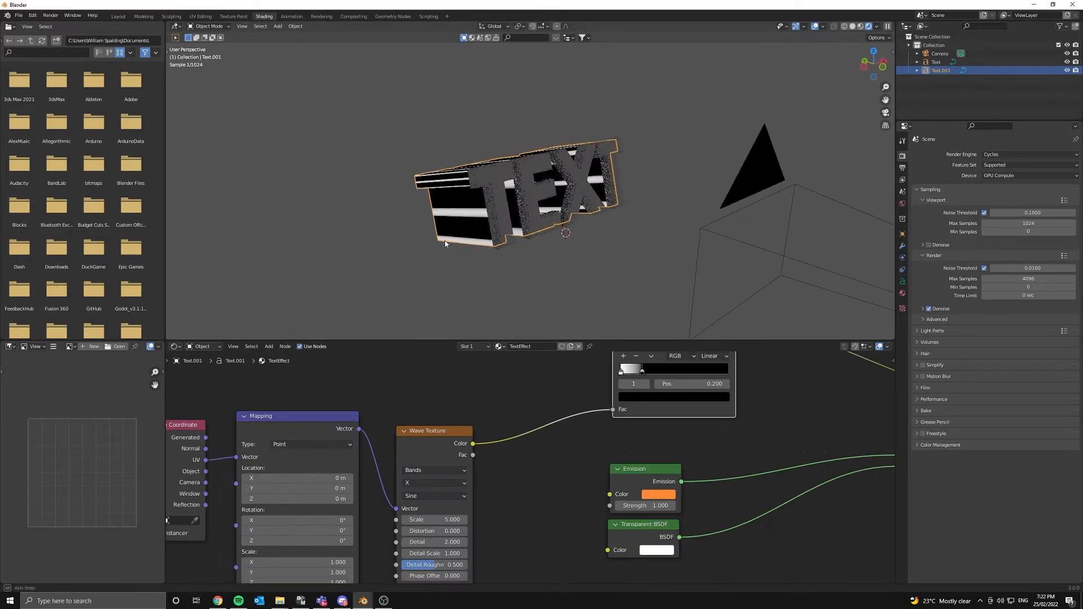
pyautogui.moveTo(519, 249); pyautogui.dragTo(607, 165, button='middle')
pyautogui.scroll(4, 606, 165)
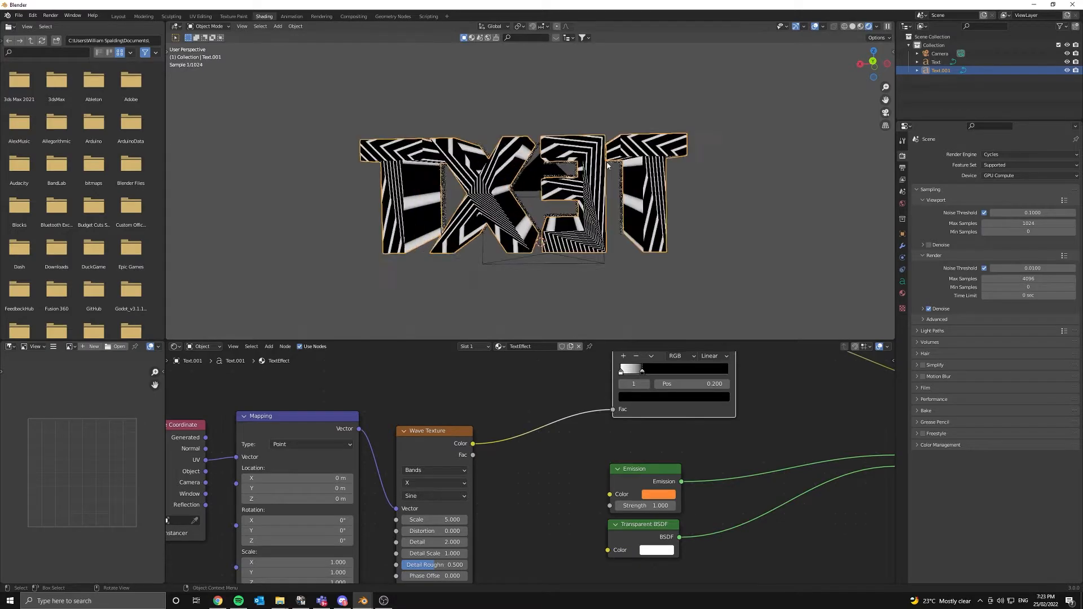
# - Feed Generated coordinates into Mapping and set its Y rotation to 90°
pyautogui.moveTo(408, 385); pyautogui.dragTo(522, 381, button='middle')
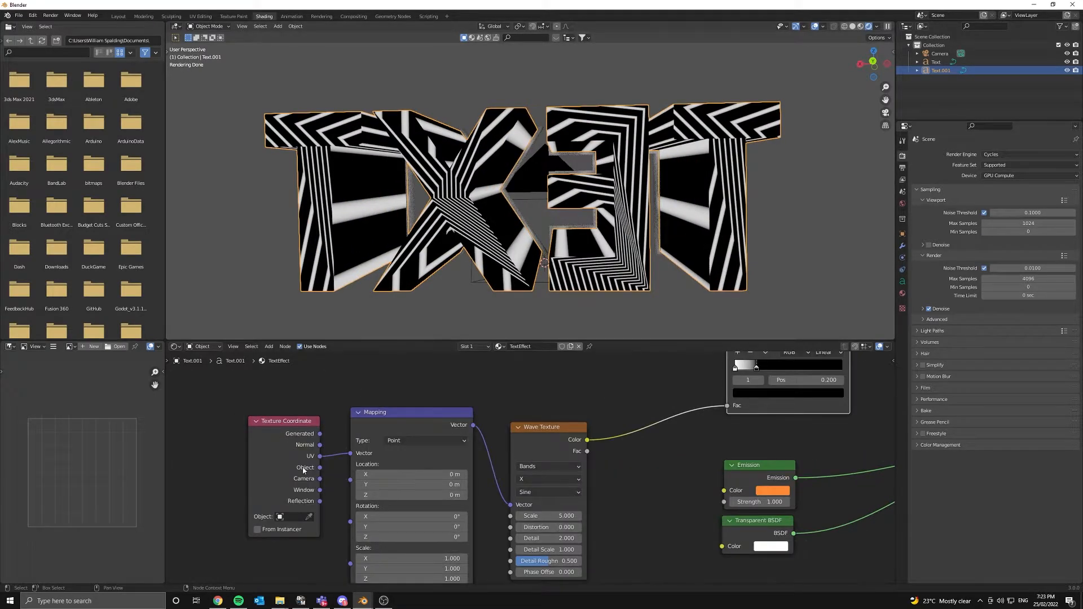
pyautogui.moveTo(319, 434); pyautogui.dragTo(350, 453)
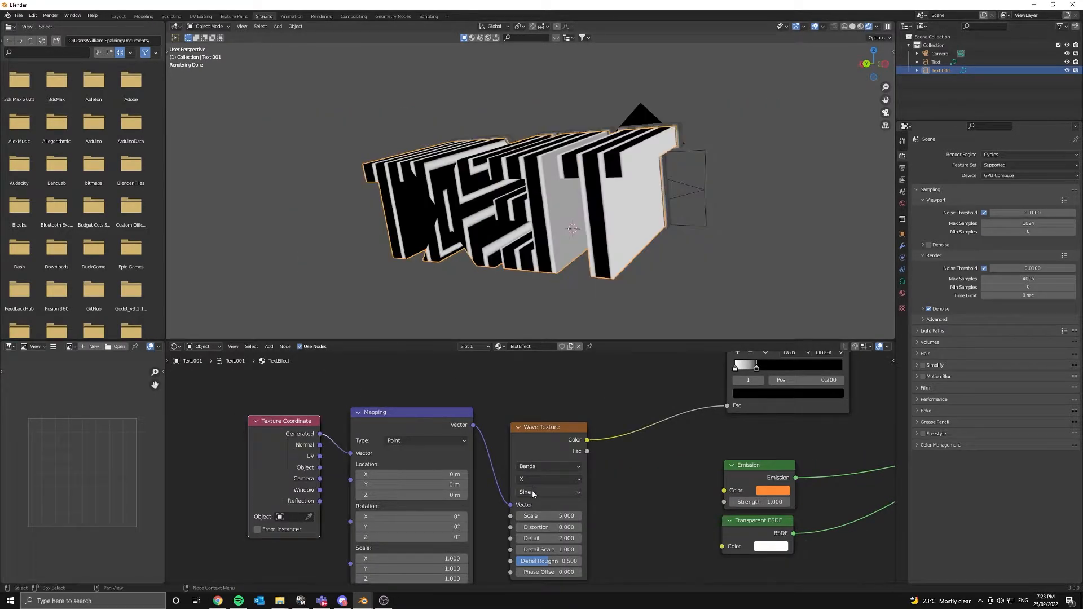
pyautogui.click(444, 527)
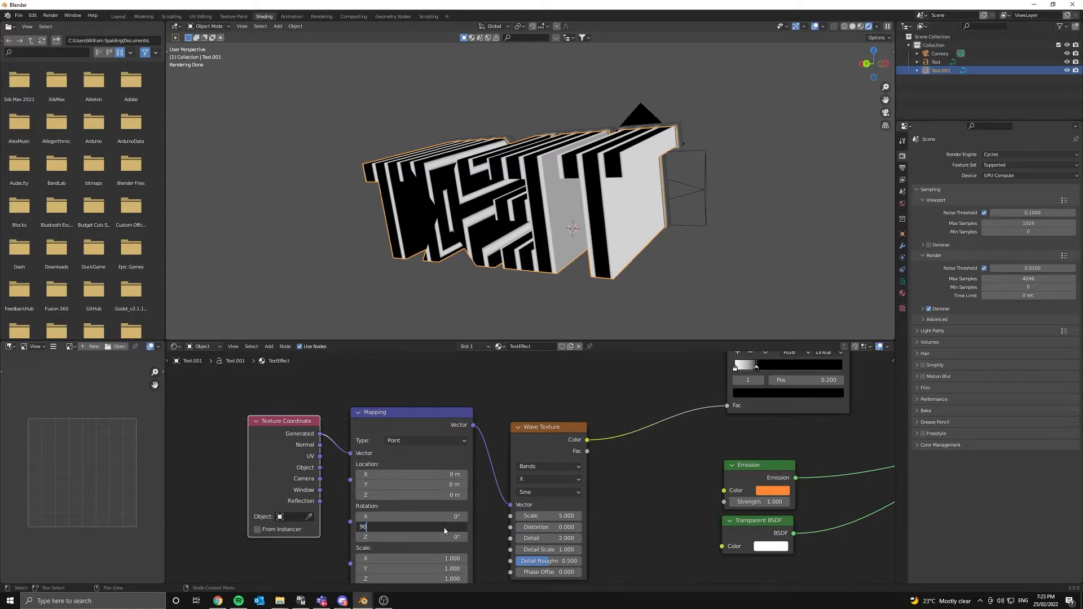
pyautogui.press('Return')
pyautogui.moveTo(722, 207); pyautogui.dragTo(649, 211, button='middle')
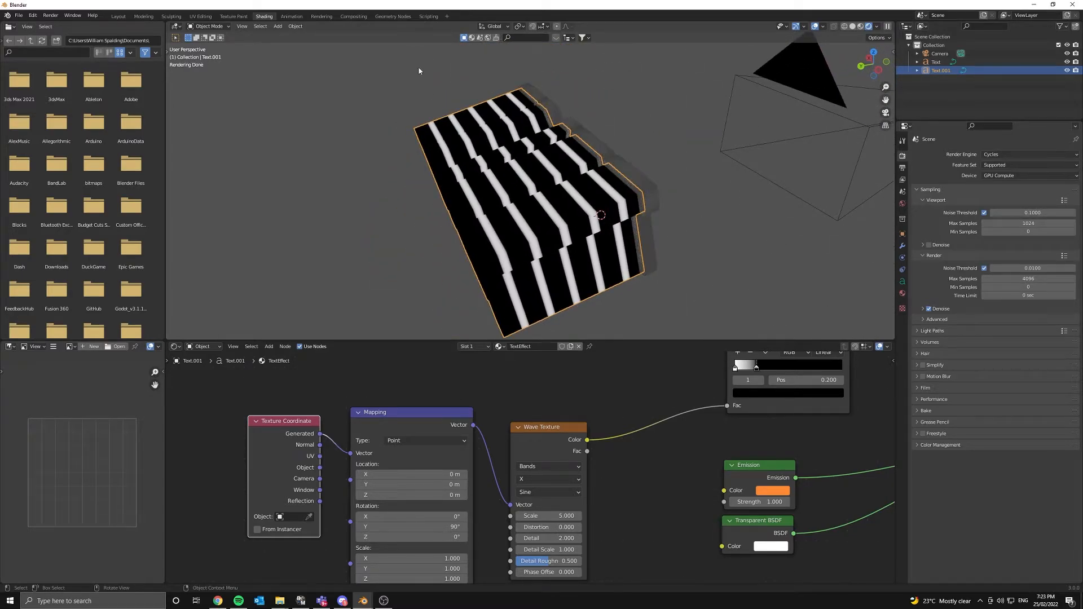
pyautogui.scroll(2, 609, 488)
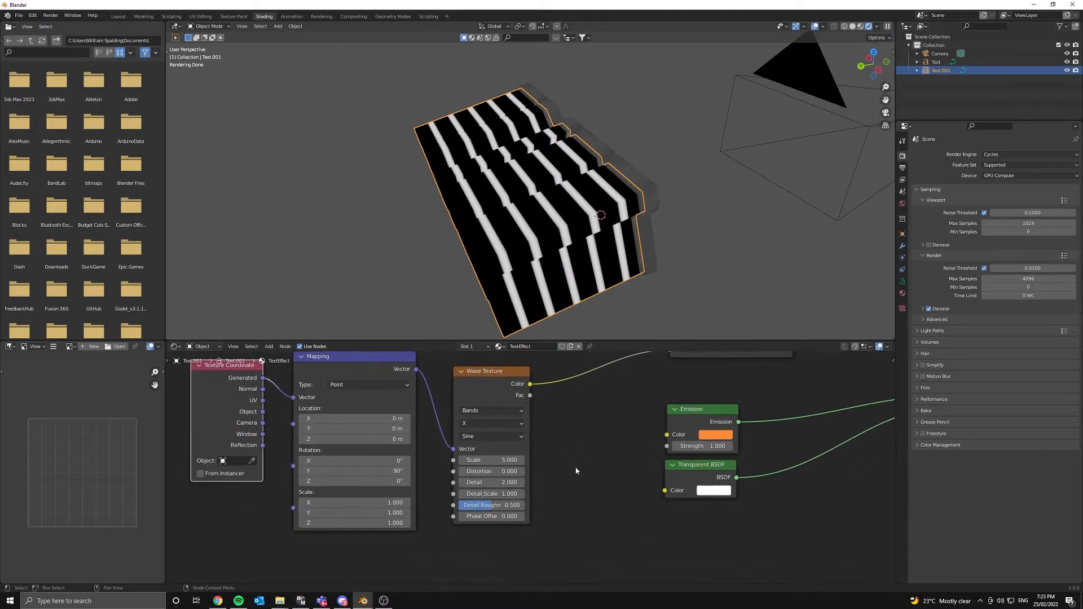
pyautogui.scroll(2, 596, 495)
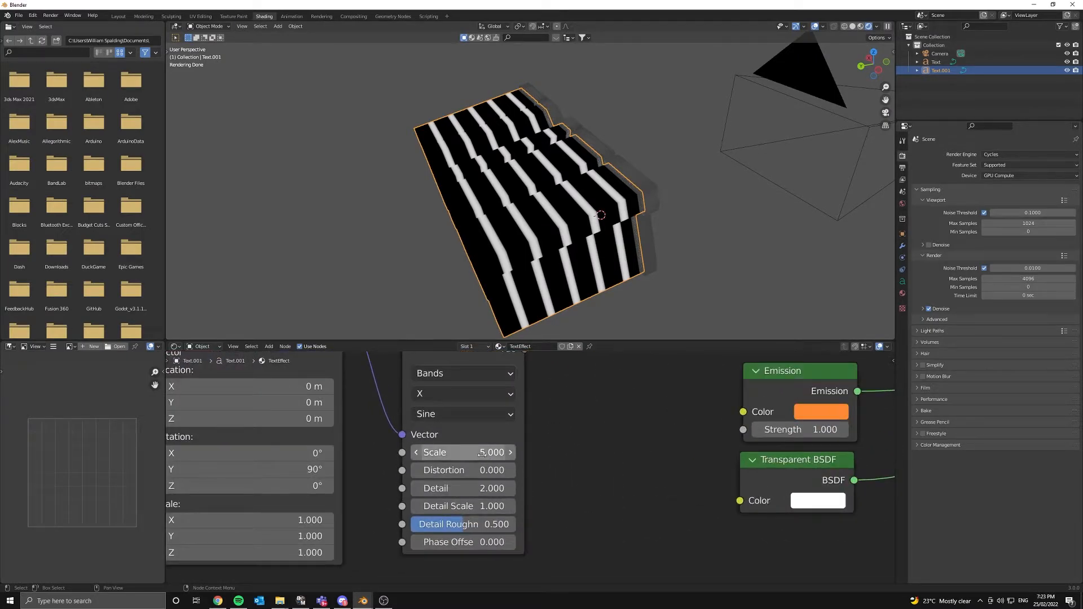
# - Set the Wave Texture Scale to 10.5, Distortion to 1.3 and Detail to 7.4
pyautogui.moveTo(459, 451); pyautogui.dragTo(545, 452)
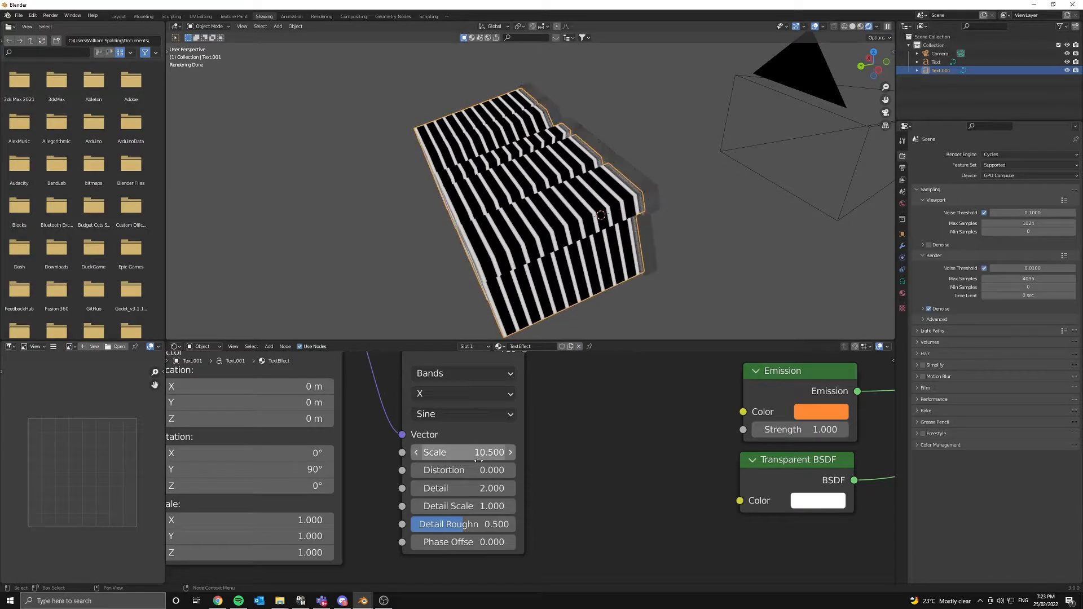
pyautogui.moveTo(470, 471)
pyautogui.mouseDown()
pyautogui.moveTo(500, 471)
pyautogui.moveTo(489, 471)
pyautogui.mouseUp()
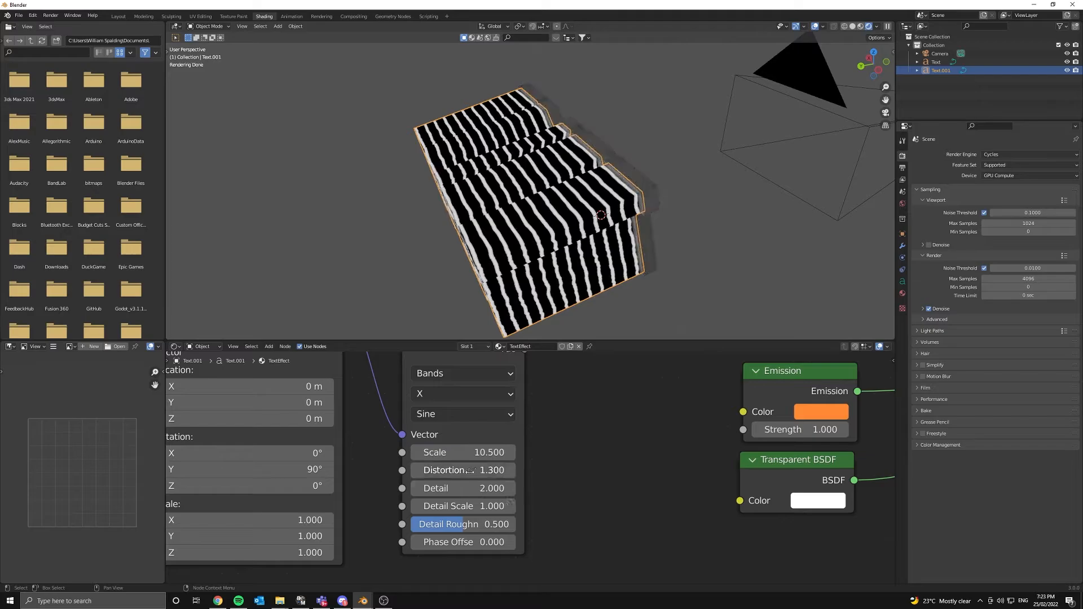
pyautogui.scroll(4, 567, 267)
pyautogui.moveTo(567, 267); pyautogui.dragTo(492, 323, button='middle')
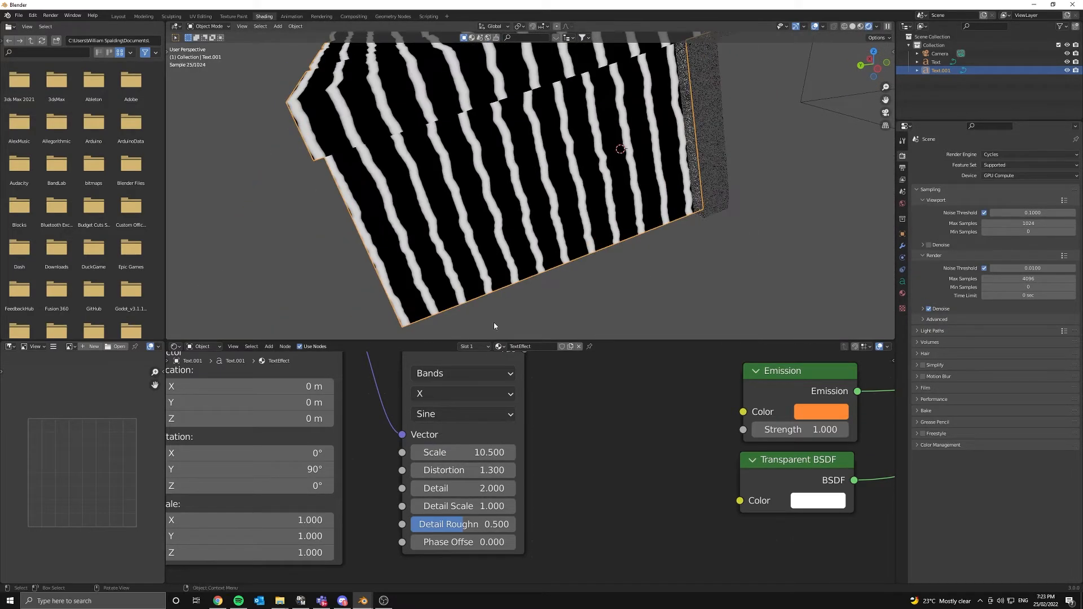
pyautogui.moveTo(447, 488); pyautogui.dragTo(466, 470)
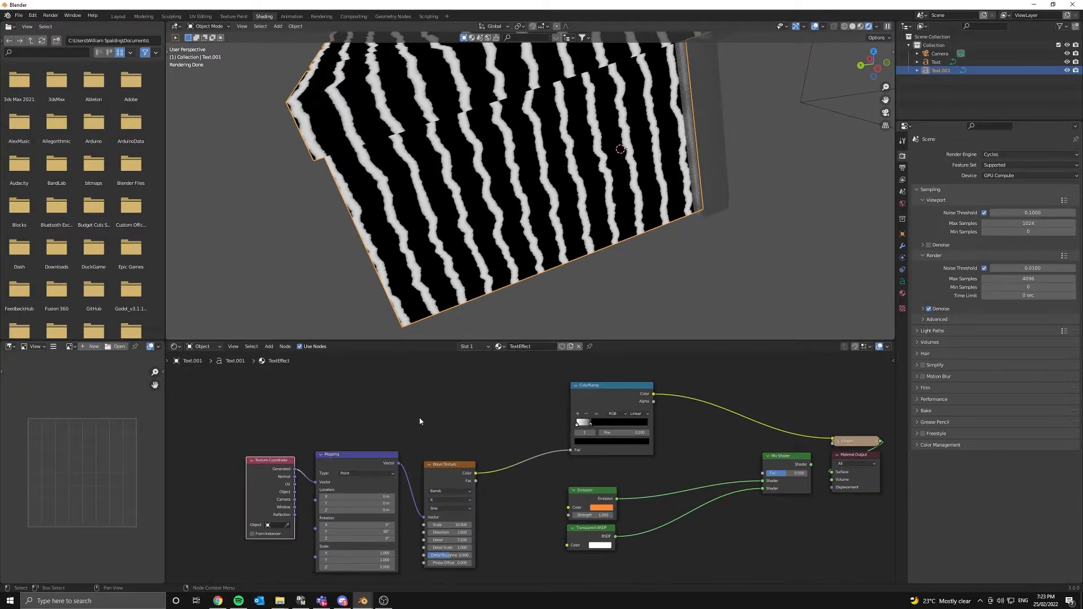
pyautogui.moveTo(630, 463); pyautogui.dragTo(481, 500, button='middle')
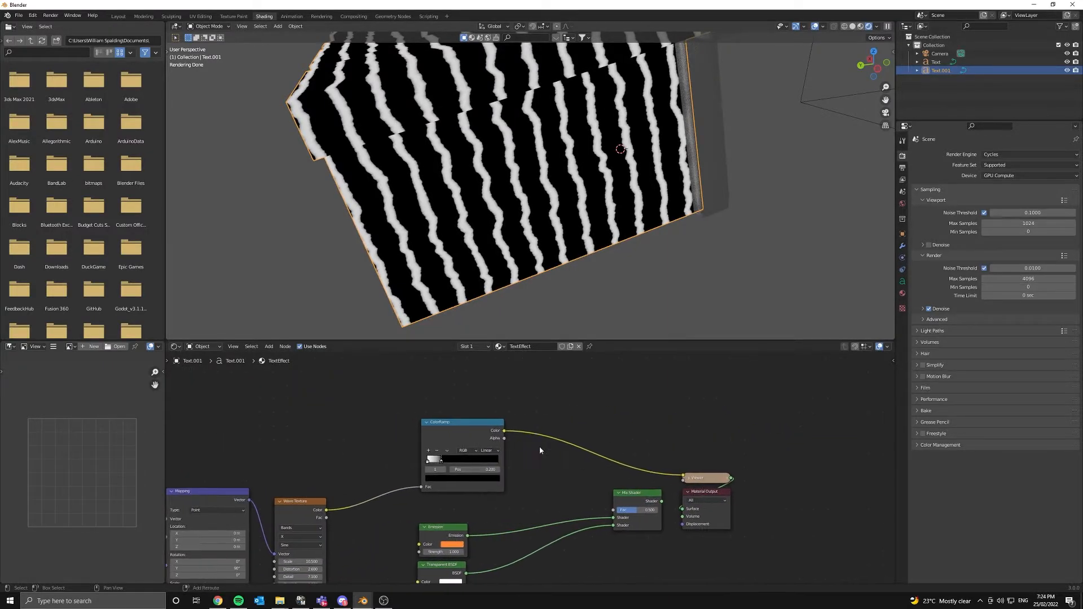
# - Add a Fresnel node on the ColorRamp output link
pyautogui.hotkey('shift', 'a')
pyautogui.click(541, 444)
pyautogui.write('fre')
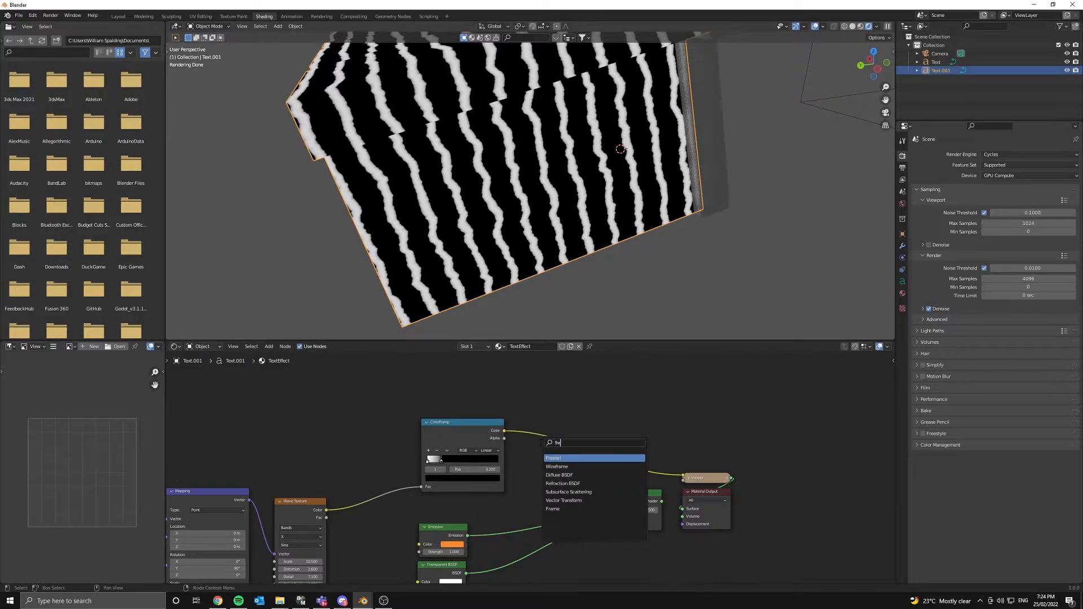
pyautogui.press('Return')
pyautogui.click(552, 441)
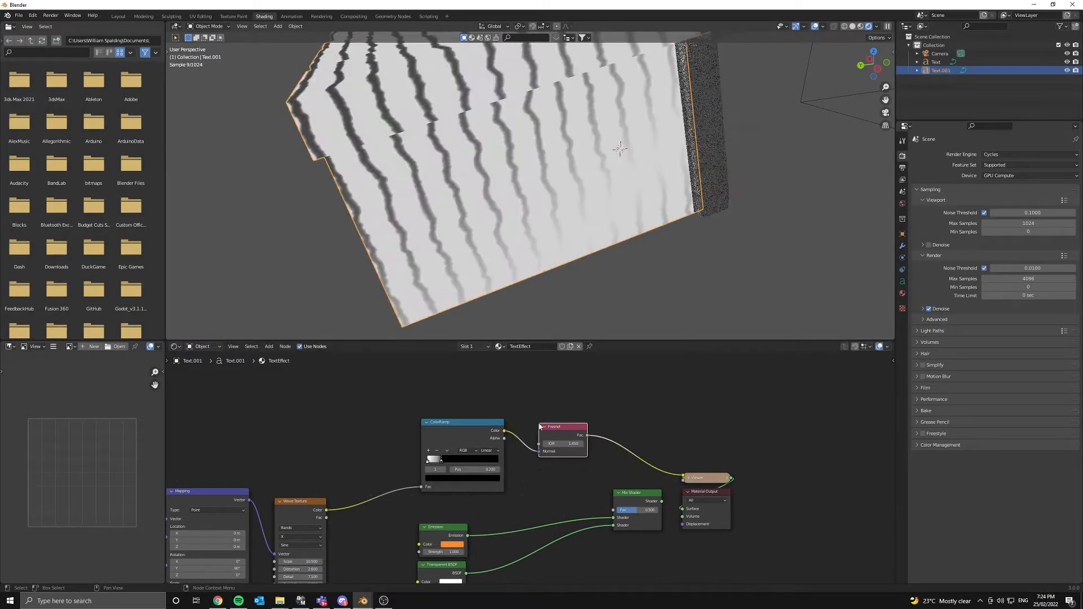
# - Add a Math node set to Multiply, with Fresnel feeding its lower Value input
pyautogui.hotkey('shift', 'a')
pyautogui.click(638, 415)
pyautogui.write('math')
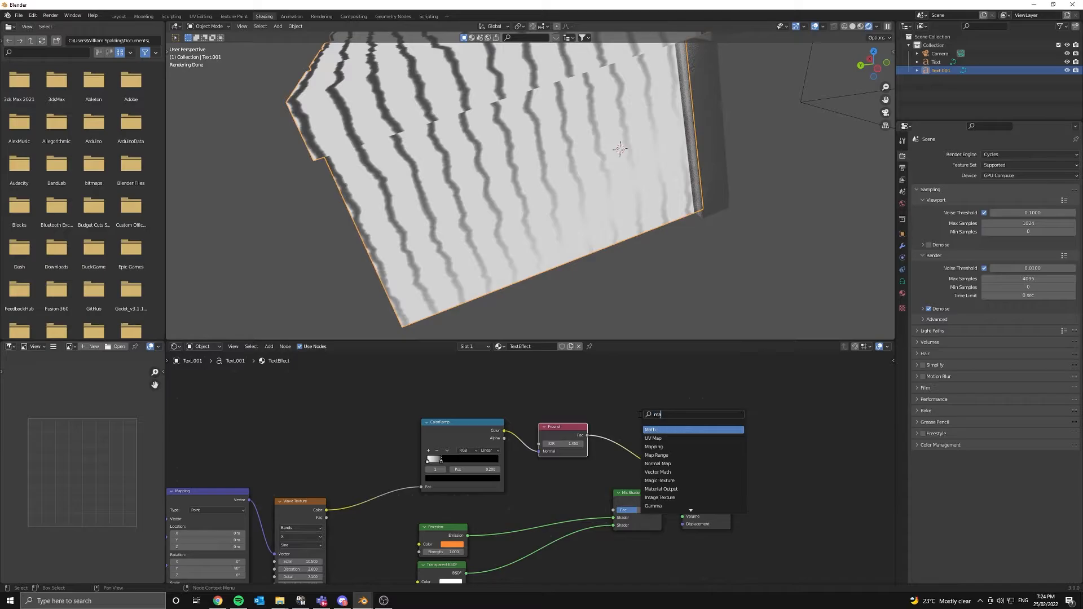
pyautogui.press('Return')
pyautogui.click(623, 408)
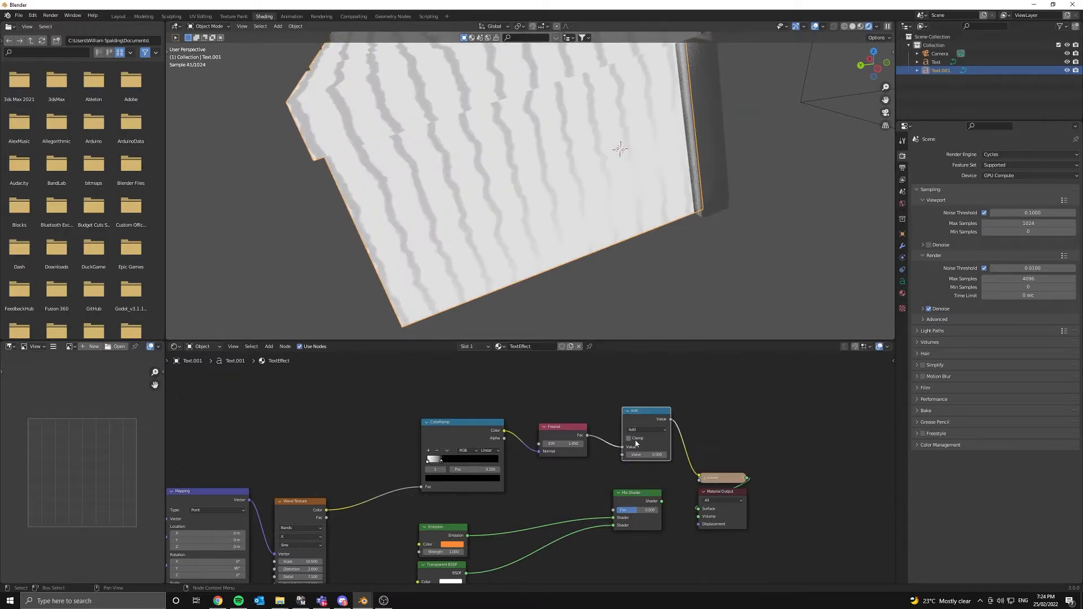
pyautogui.click(643, 429)
pyautogui.click(636, 464)
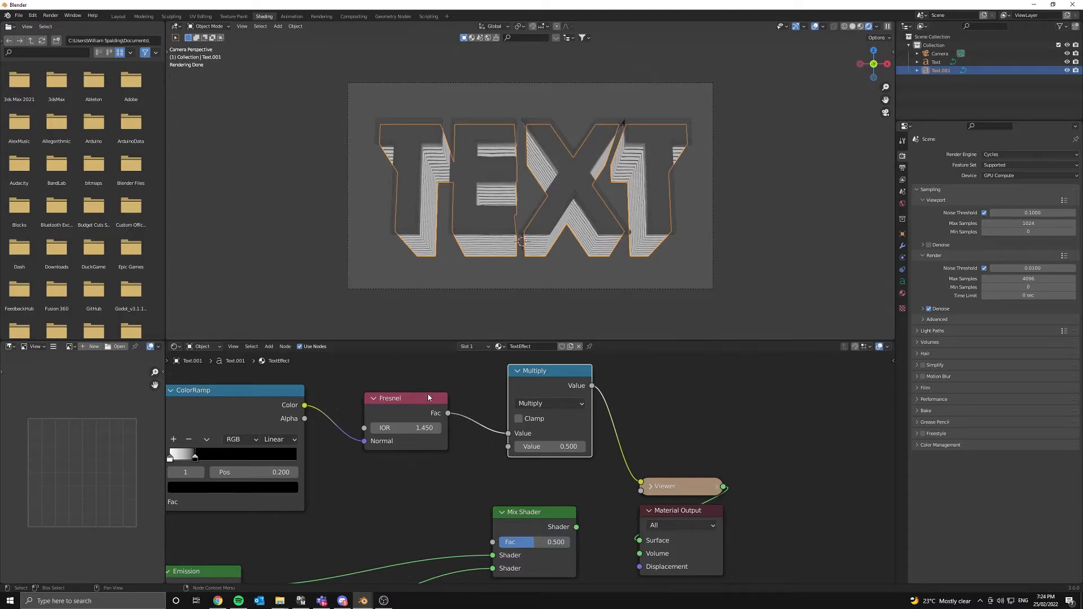
pyautogui.moveTo(427, 397); pyautogui.dragTo(386, 437)
pyautogui.moveTo(510, 435); pyautogui.dragTo(511, 448)
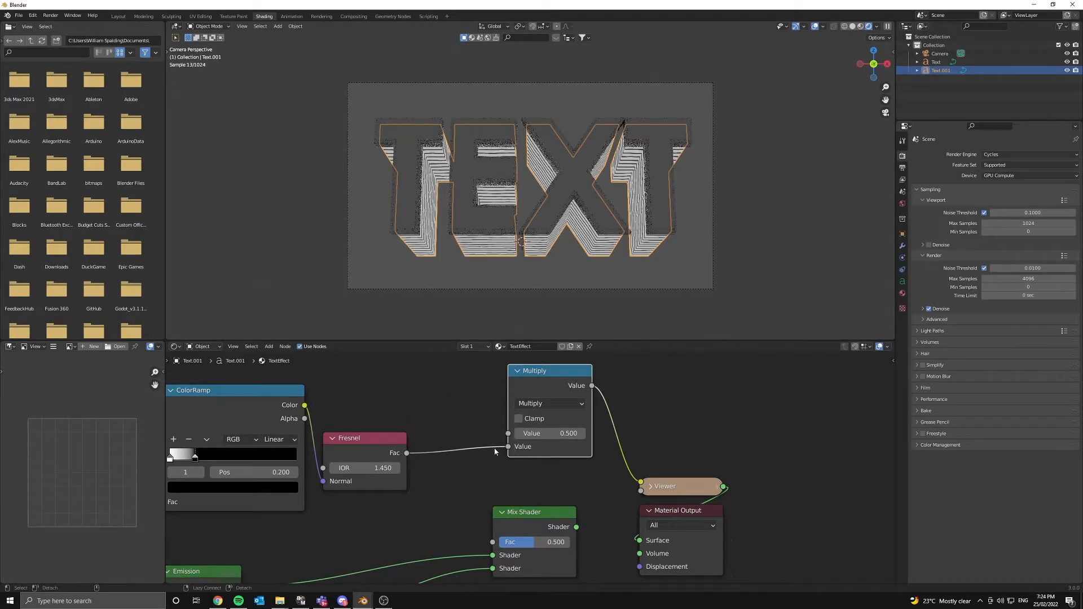
pyautogui.moveTo(574, 412); pyautogui.dragTo(725, 496, button='middle')
pyautogui.scroll(-3, 722, 488)
# - Duplicate the Multiply node and chain the copy into the original Multiply
pyautogui.hotkey('shift', 'd')
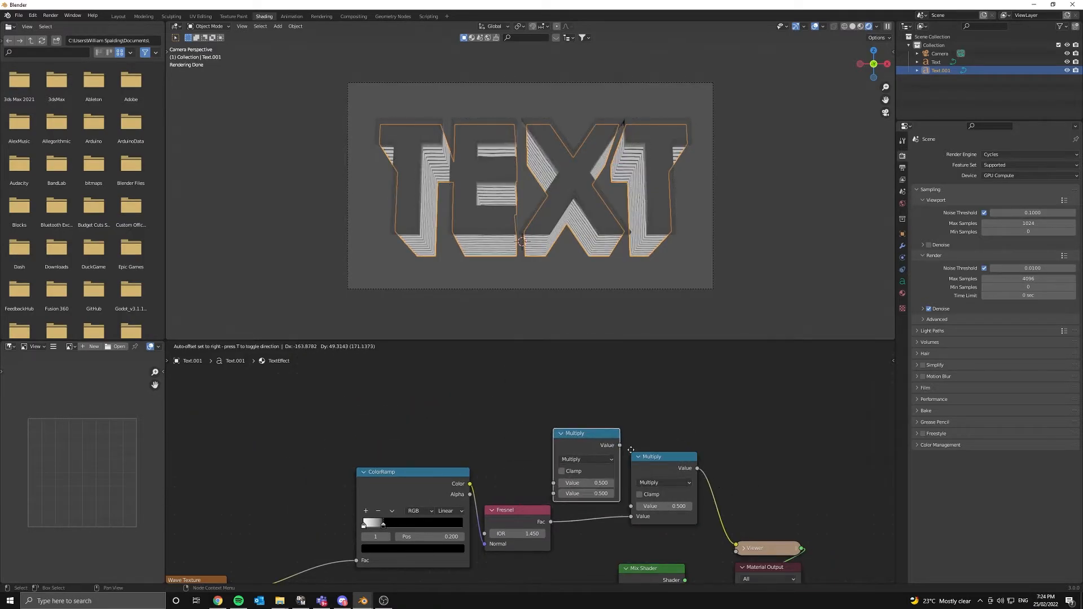
pyautogui.click(539, 396)
pyautogui.moveTo(519, 382); pyautogui.dragTo(631, 506)
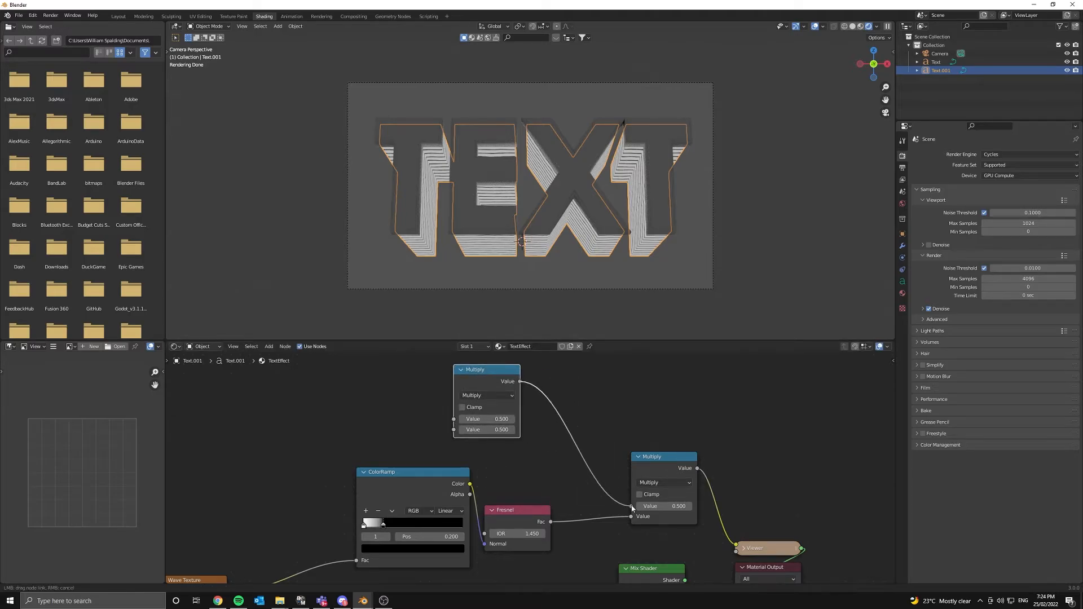
pyautogui.moveTo(467, 445); pyautogui.dragTo(600, 530, button='middle')
pyautogui.scroll(-2, 536, 457)
pyautogui.moveTo(728, 560); pyautogui.dragTo(573, 478, button='middle')
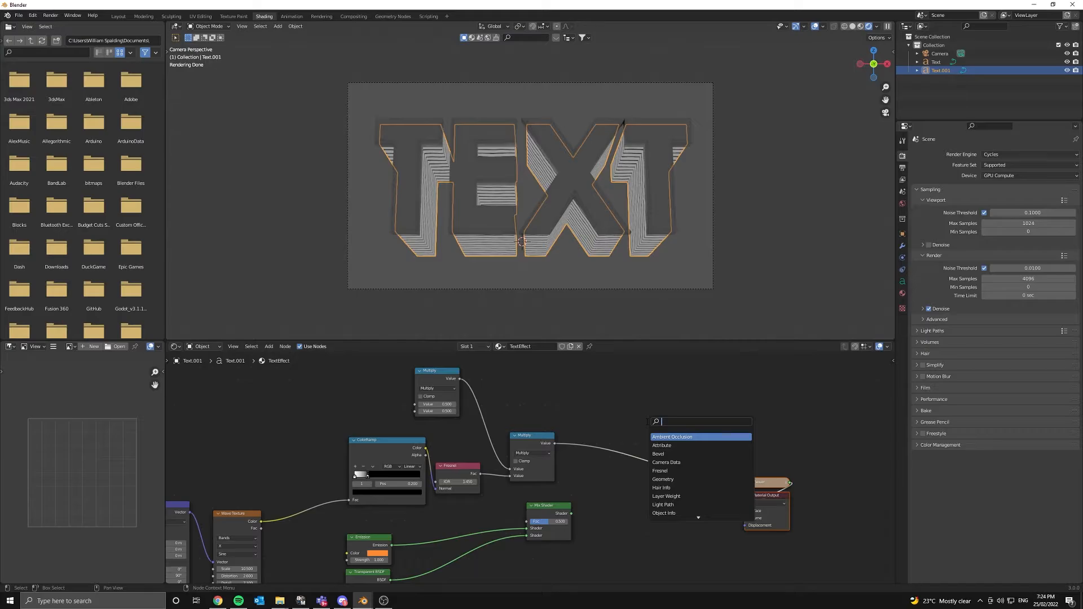
# - Invert the mask into the Mix Shader Fac and connect Mix Shader to the material Surface
pyautogui.write('i')
pyautogui.click(667, 437)
pyautogui.click(659, 456)
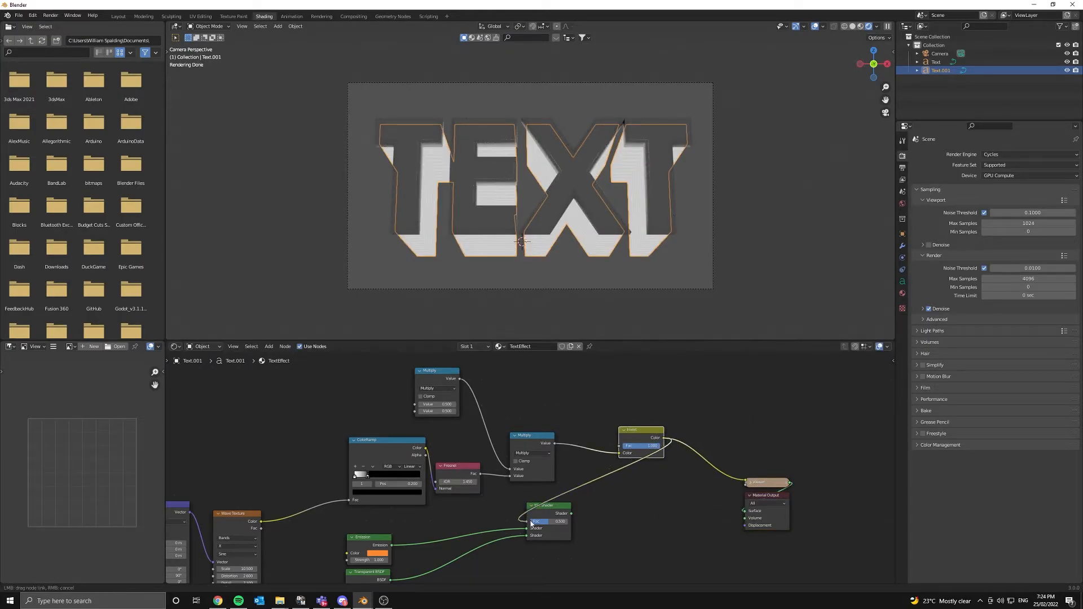
pyautogui.moveTo(531, 523); pyautogui.dragTo(663, 489)
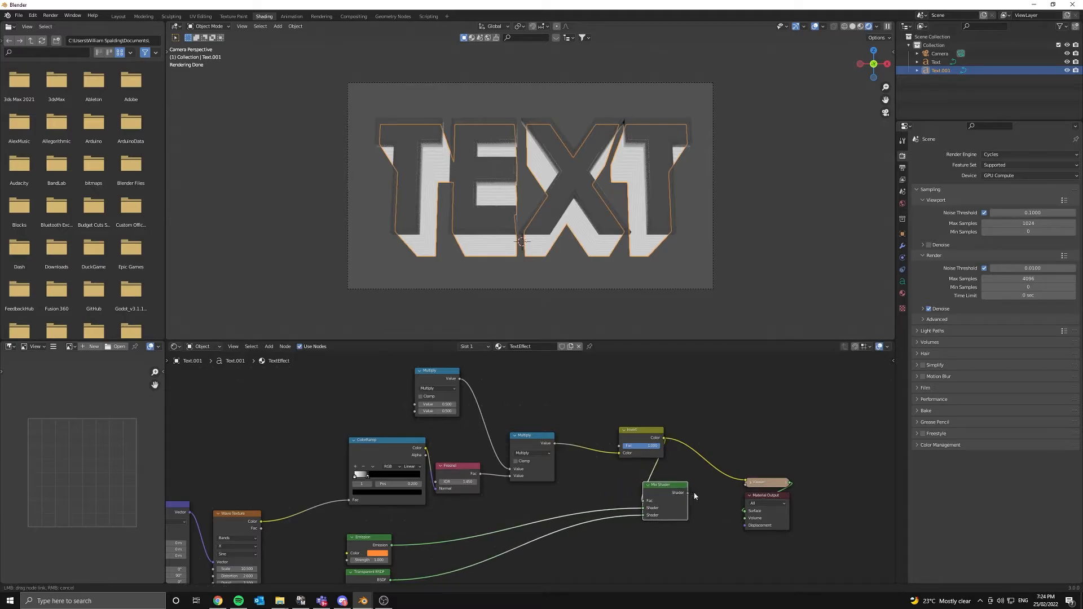
pyautogui.moveTo(750, 515); pyautogui.dragTo(809, 495)
pyautogui.moveTo(632, 275); pyautogui.dragTo(694, 225, button='middle')
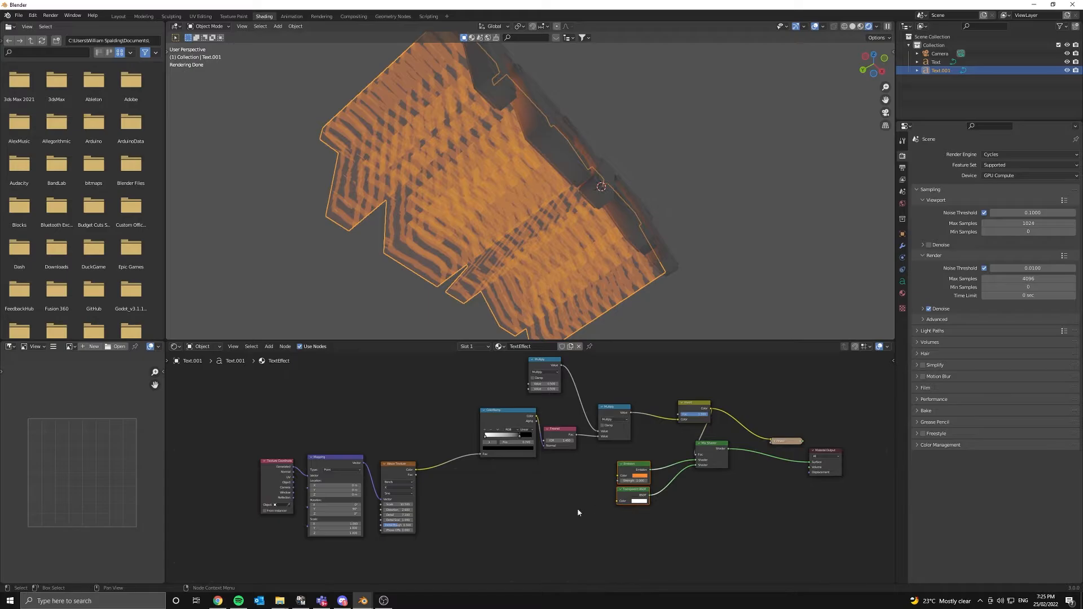
# - Add a Noise Texture node above the TextEffect node tree
pyautogui.moveTo(513, 460); pyautogui.dragTo(534, 524, button='middle')
pyautogui.scroll(5, 511, 414)
pyautogui.moveTo(462, 390); pyautogui.dragTo(550, 414, button='middle')
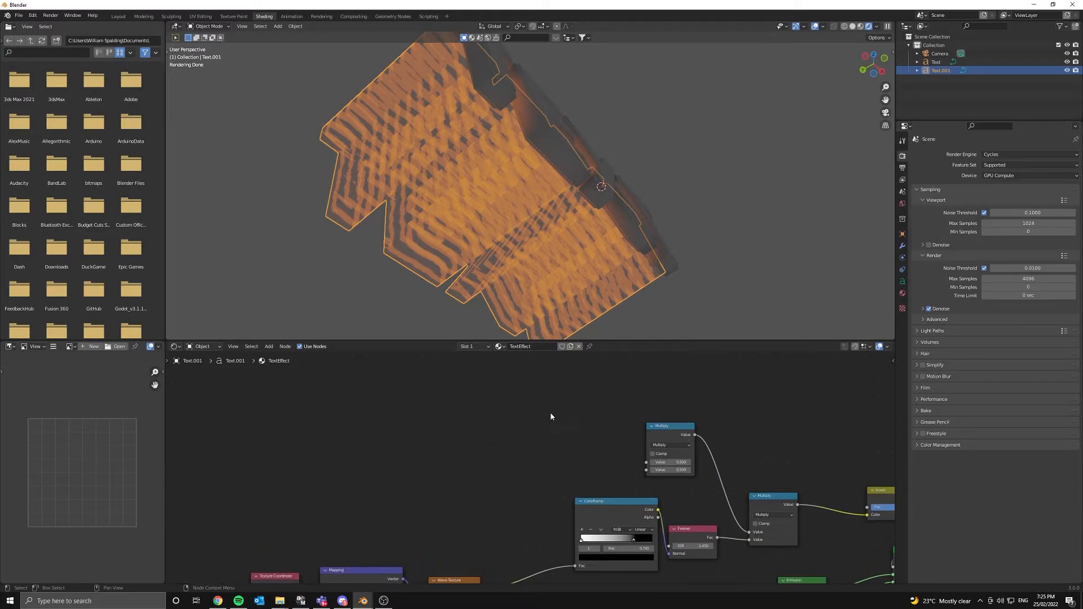
pyautogui.moveTo(560, 256); pyautogui.dragTo(521, 246, button='middle')
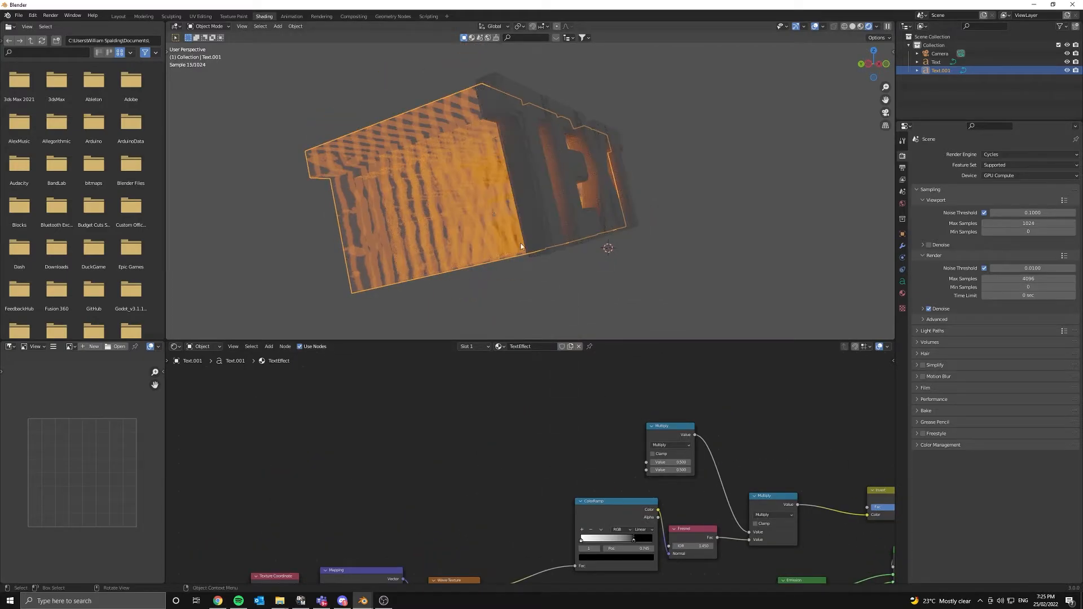
pyautogui.hotkey('shift', 'a')
pyautogui.click(438, 437)
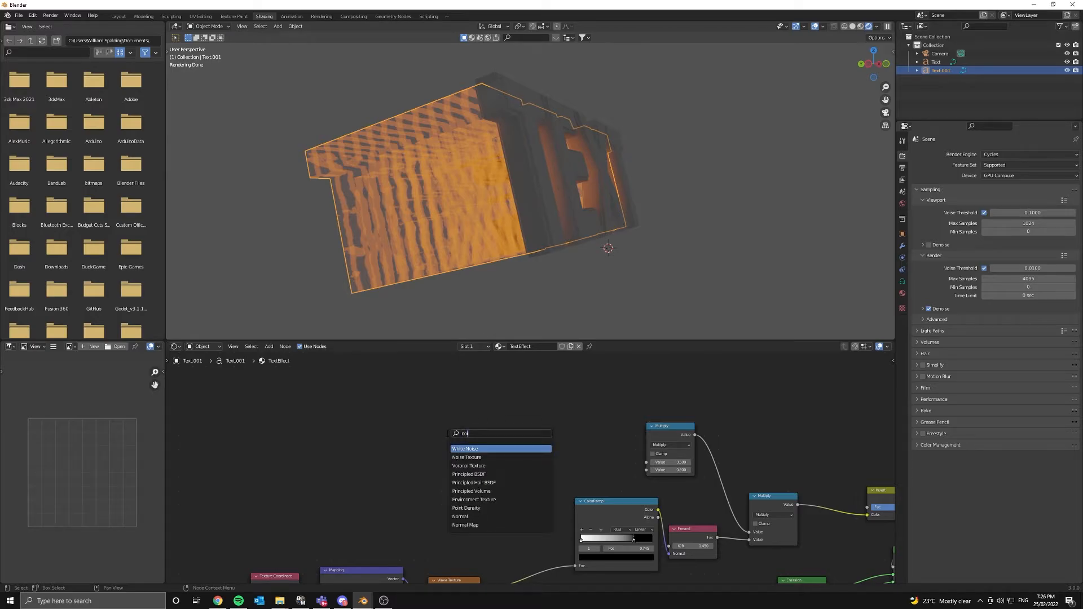
pyautogui.press('Down')
pyautogui.press('Return')
pyautogui.click(428, 369)
# - Add a Separate XYZ node below the Noise Texture
pyautogui.hotkey('shift', 'a')
pyautogui.click(355, 398)
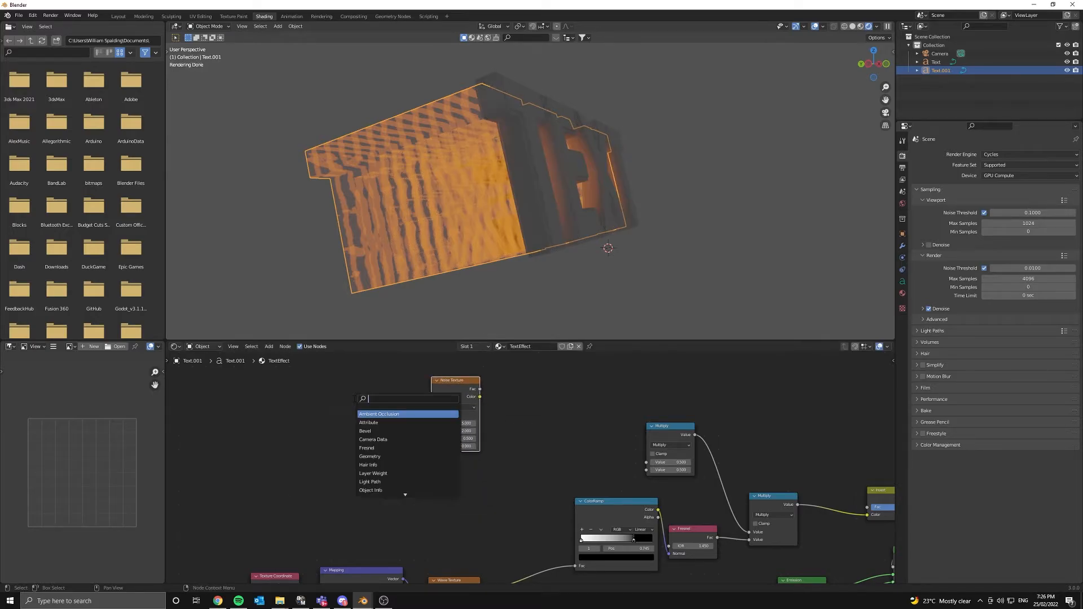
pyautogui.write('se')
pyautogui.press('Down')
pyautogui.press('Down')
pyautogui.press('Return')
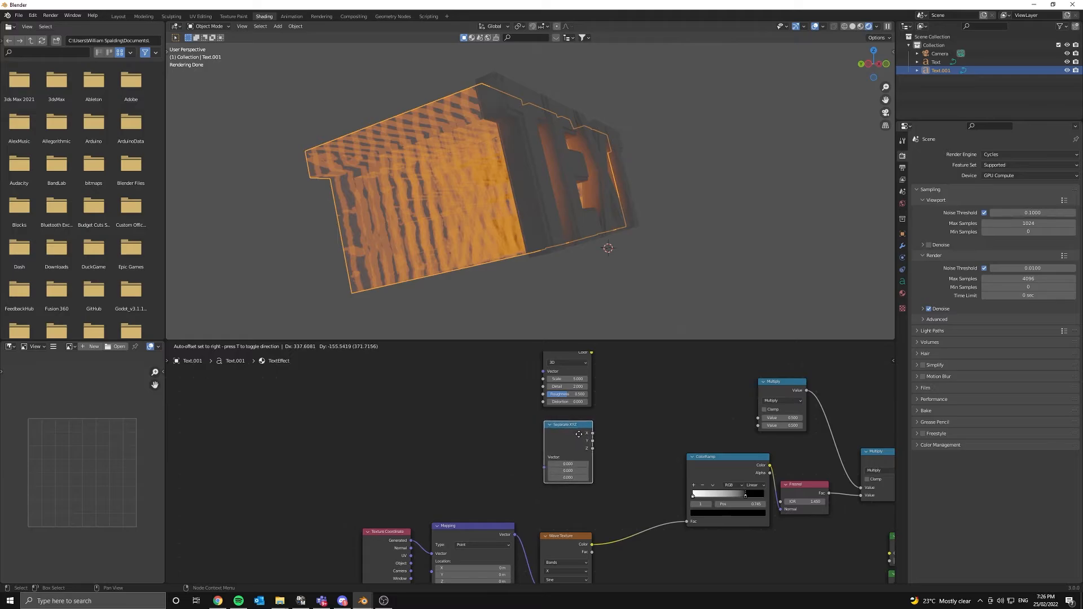
pyautogui.click(590, 440)
# - Wire Object coordinates into the Noise Texture vector and Generated coordinates into Separate XYZ
pyautogui.moveTo(397, 540); pyautogui.dragTo(393, 496, button='middle')
pyautogui.moveTo(394, 496); pyautogui.dragTo(366, 418)
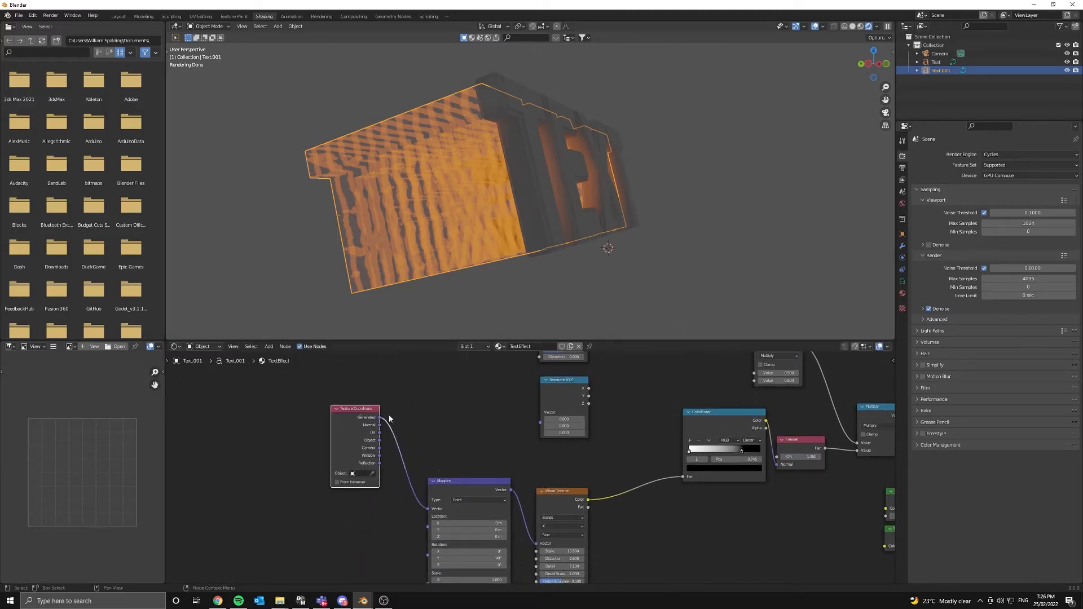
pyautogui.moveTo(392, 428); pyautogui.dragTo(345, 489, button='middle')
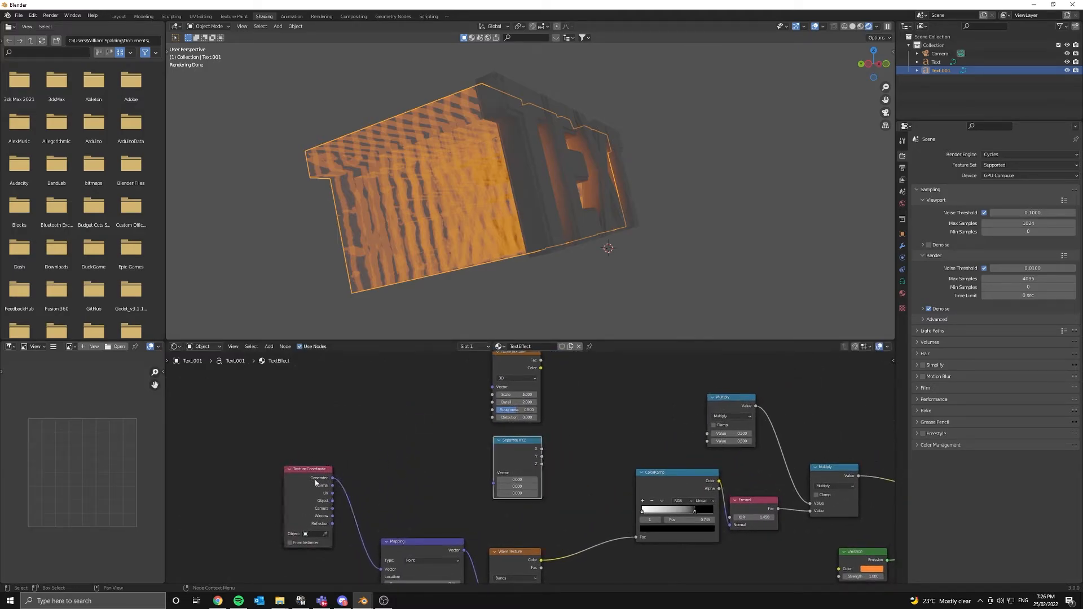
pyautogui.moveTo(332, 501); pyautogui.dragTo(385, 497)
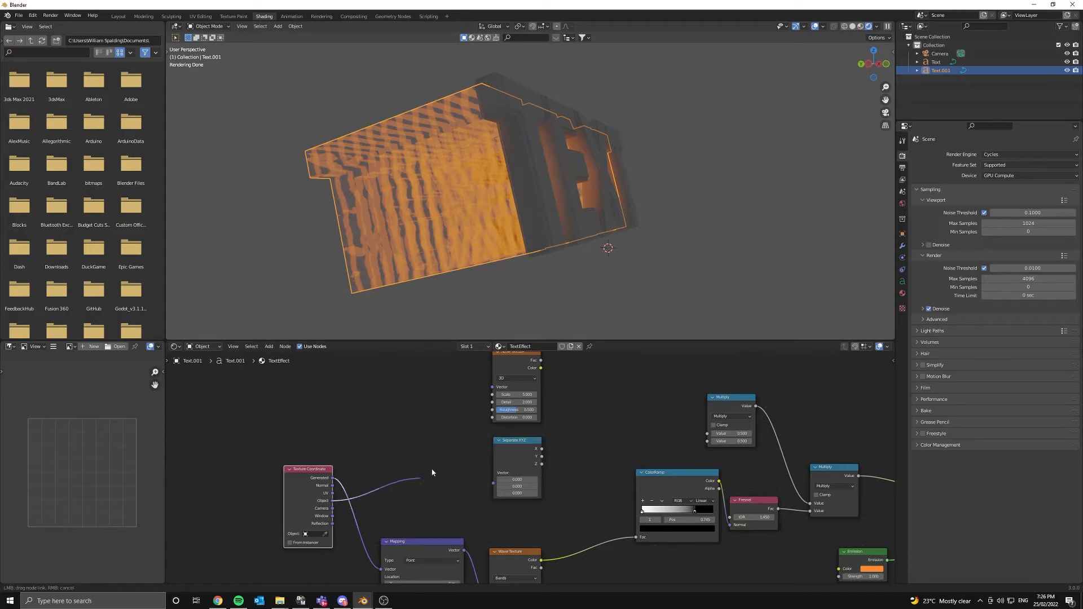
pyautogui.moveTo(495, 390); pyautogui.dragTo(495, 391)
pyautogui.moveTo(489, 407); pyautogui.dragTo(429, 452, button='middle')
pyautogui.moveTo(288, 535); pyautogui.dragTo(349, 457, button='middle')
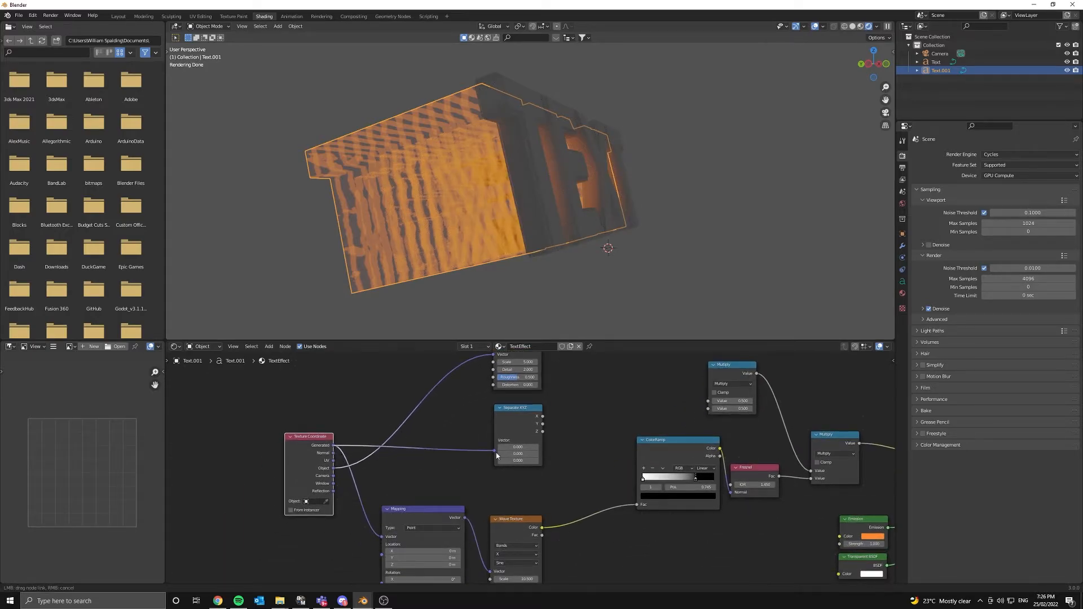
pyautogui.moveTo(497, 455); pyautogui.dragTo(495, 451)
pyautogui.moveTo(537, 415); pyautogui.dragTo(396, 456, button='middle')
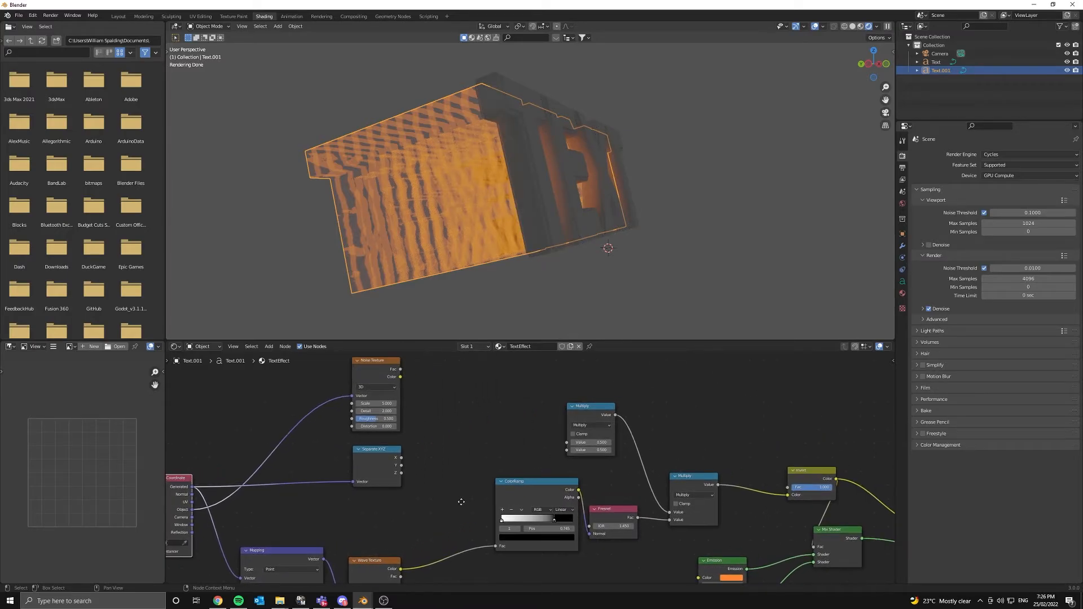
# - Preview the Separate XYZ gradient on the text from several angles, then duplicate the ColorRamp
pyautogui.keyDown('ctrl'); pyautogui.keyDown('shift'); pyautogui.click(402, 461); pyautogui.keyUp('shift'); pyautogui.keyUp('ctrl')
pyautogui.moveTo(445, 276); pyautogui.dragTo(660, 191, button='middle')
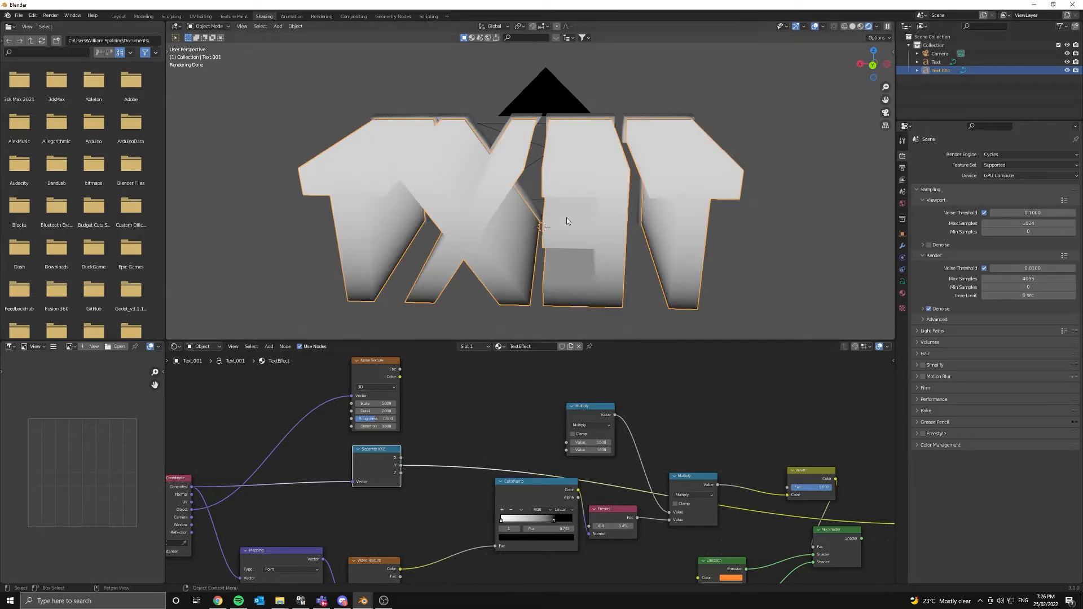
pyautogui.moveTo(567, 217); pyautogui.dragTo(527, 209, button='middle')
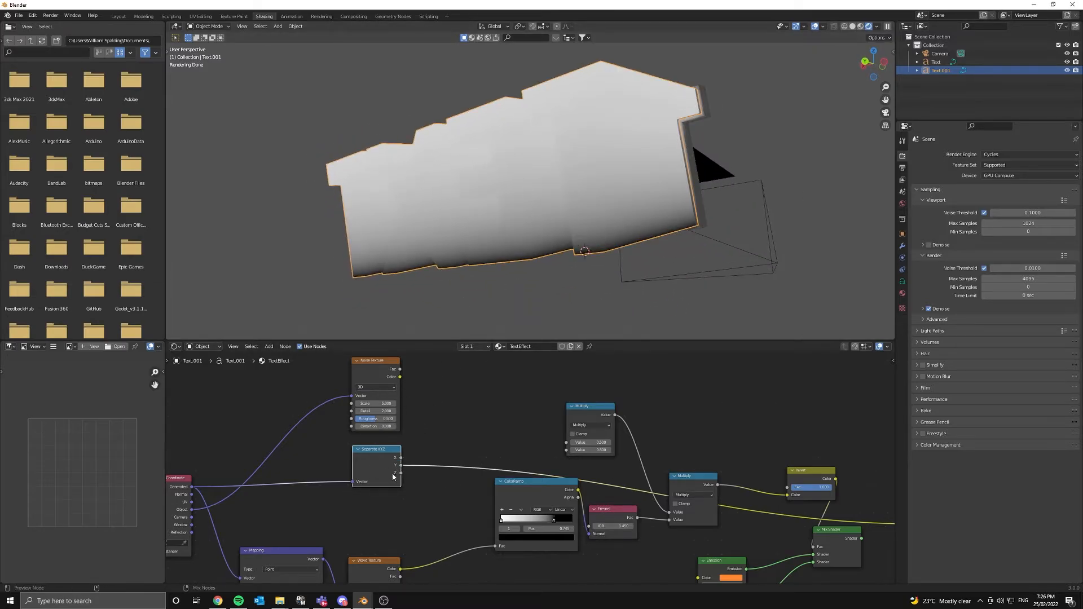
pyautogui.moveTo(592, 242); pyautogui.dragTo(605, 275, button='middle')
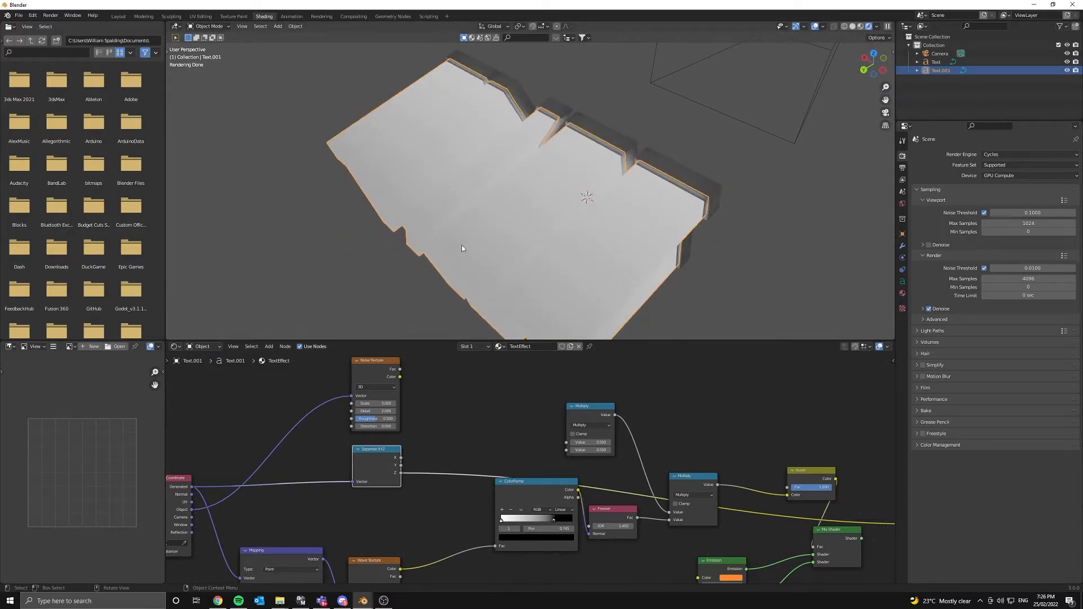
pyautogui.moveTo(614, 167); pyautogui.dragTo(509, 206, button='middle')
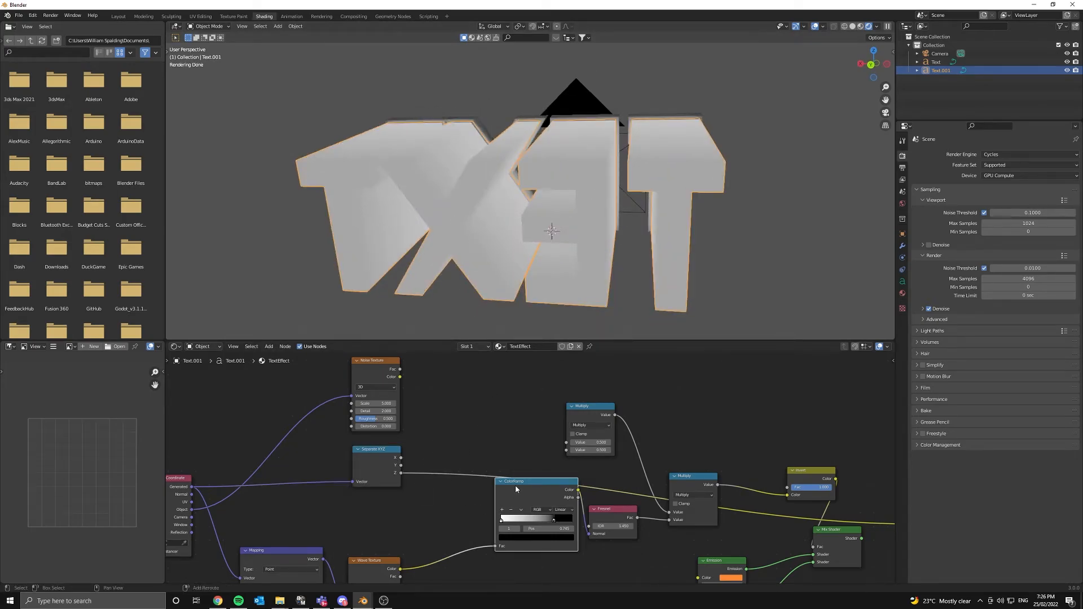
pyautogui.hotkey('shift', 'd')
# - Drop the ColorRamp copy on the Separate XYZ Z link, leaving its black stop at 0
pyautogui.click(477, 447)
pyautogui.moveTo(476, 490); pyautogui.dragTo(450, 492, button='middle')
pyautogui.moveTo(409, 482); pyautogui.dragTo(479, 480)
pyautogui.moveTo(412, 481); pyautogui.dragTo(444, 478)
pyautogui.moveTo(595, 161); pyautogui.dragTo(545, 190, button='middle')
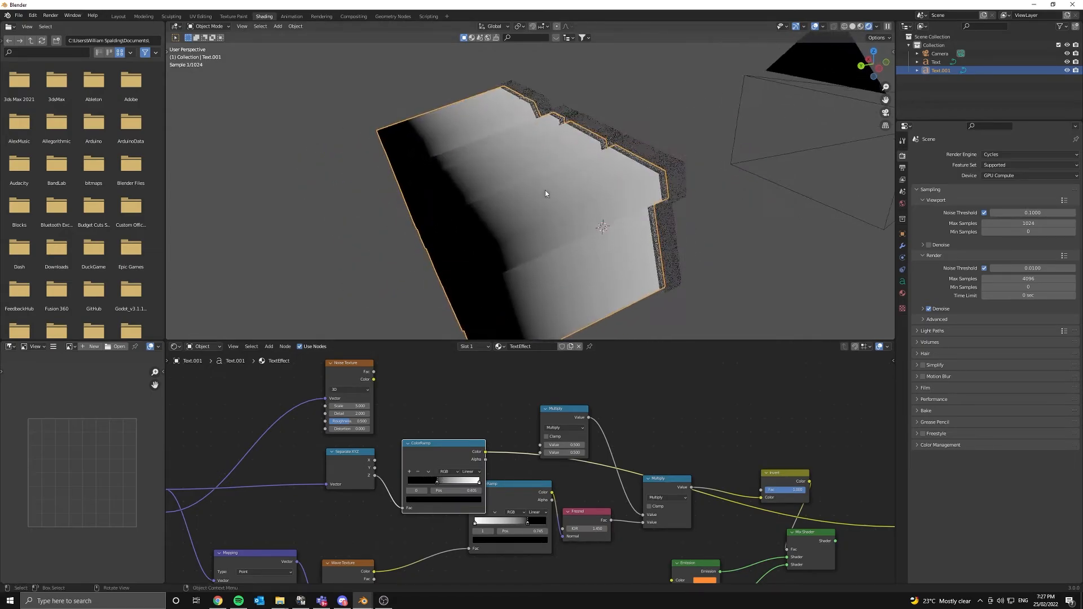
pyautogui.moveTo(438, 482); pyautogui.dragTo(422, 498)
# - Move the Noise, Separate XYZ and ramp nodes up-left and preview the ramp's alpha
pyautogui.scroll(-3, 454, 456)
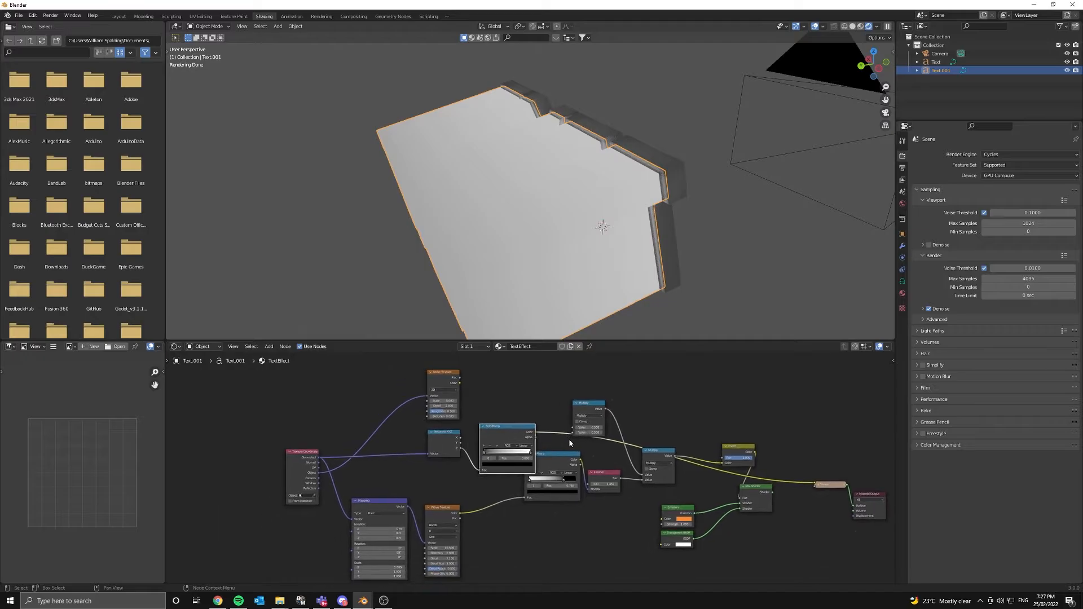
pyautogui.moveTo(397, 381); pyautogui.dragTo(511, 456)
pyautogui.press('g')
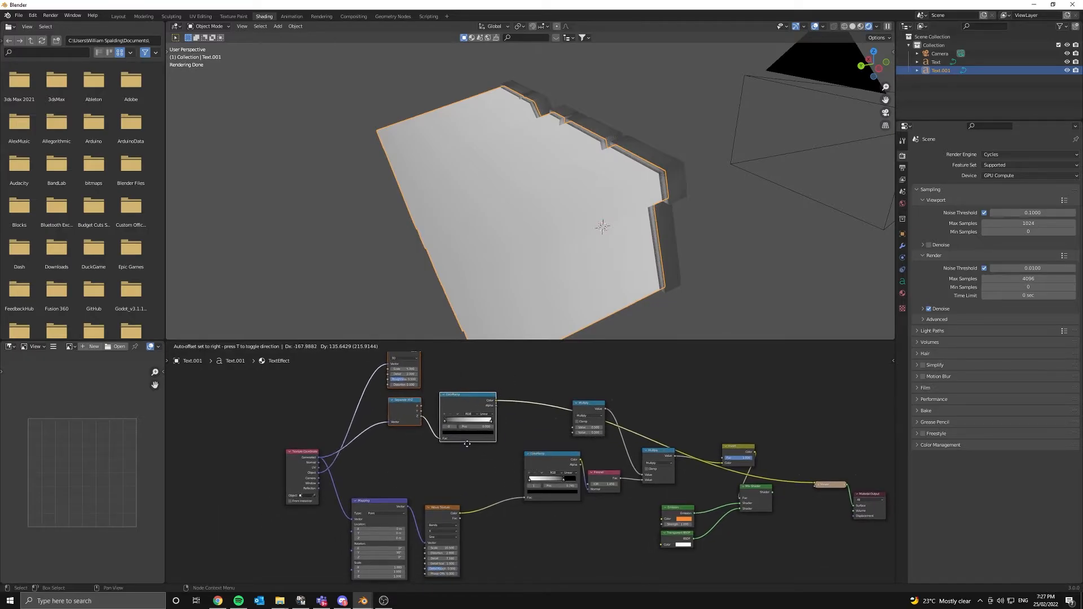
pyautogui.click(461, 459)
pyautogui.click(462, 460)
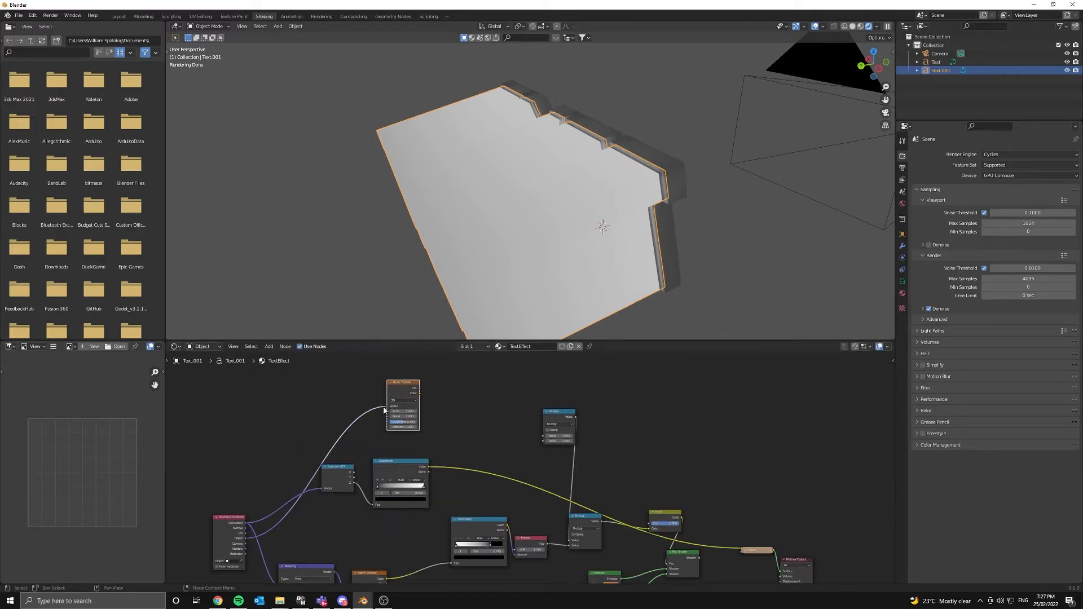
pyautogui.keyDown('ctrl'); pyautogui.keyDown('shift'); pyautogui.click(407, 467); pyautogui.keyUp('shift'); pyautogui.keyUp('ctrl')
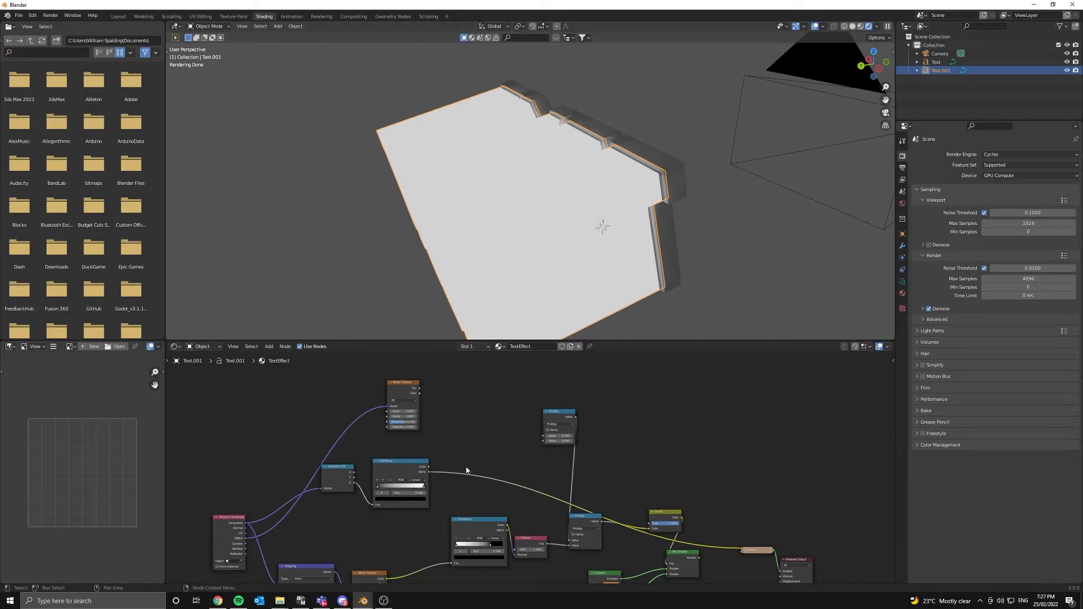
# - Shift the upper Multiply left and feed it ColorRamp Color and Noise Texture Fac
pyautogui.scroll(3, 466, 469)
pyautogui.scroll(-5, 532, 466)
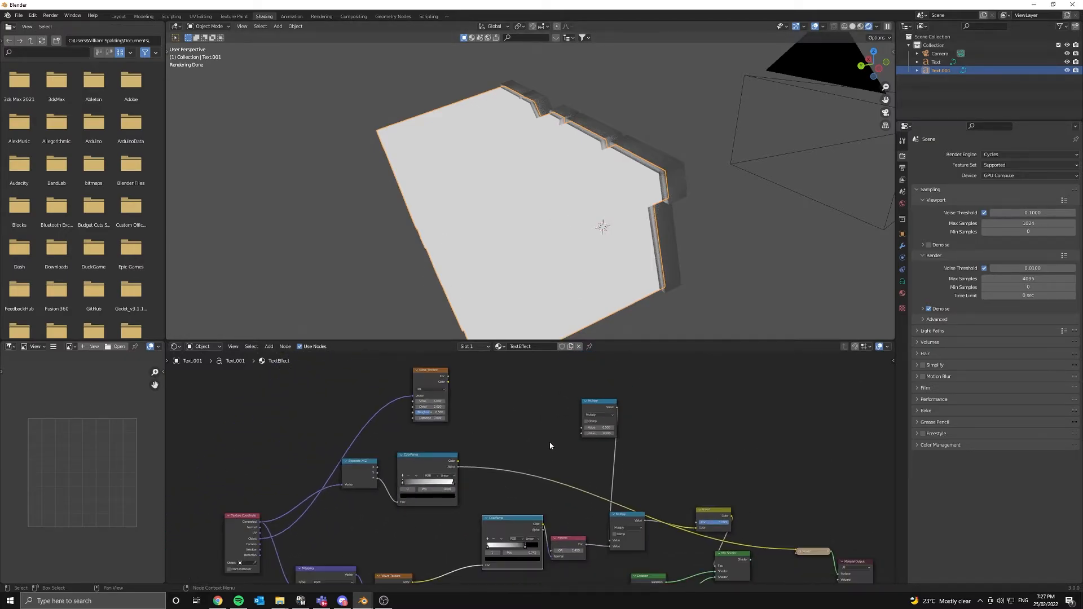
pyautogui.moveTo(549, 441); pyautogui.dragTo(545, 461, button='middle')
pyautogui.moveTo(603, 420); pyautogui.dragTo(562, 434)
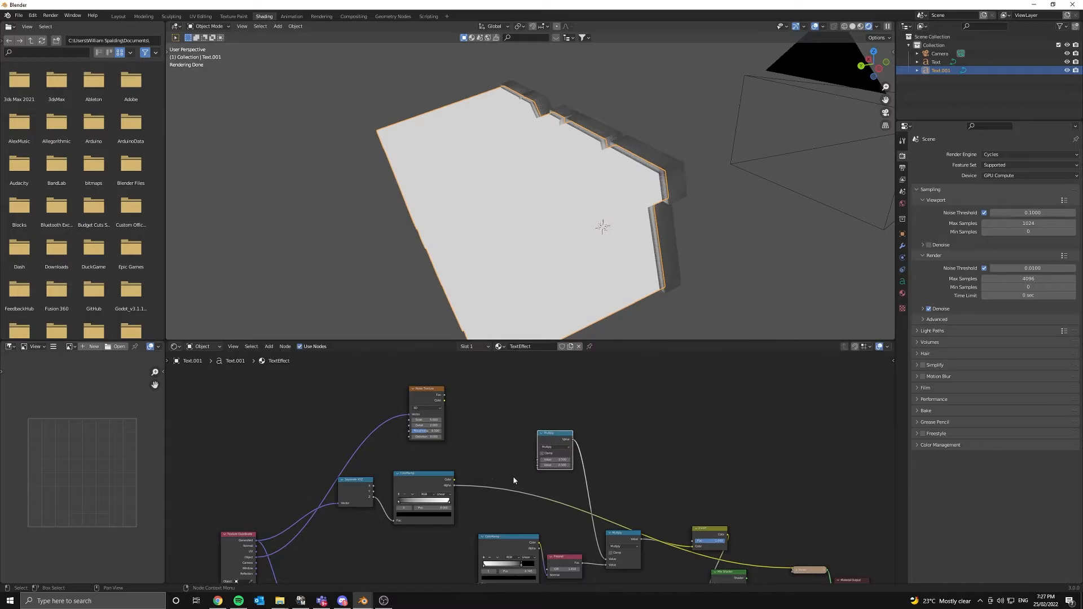
pyautogui.scroll(2, 512, 475)
pyautogui.moveTo(342, 518); pyautogui.dragTo(477, 495)
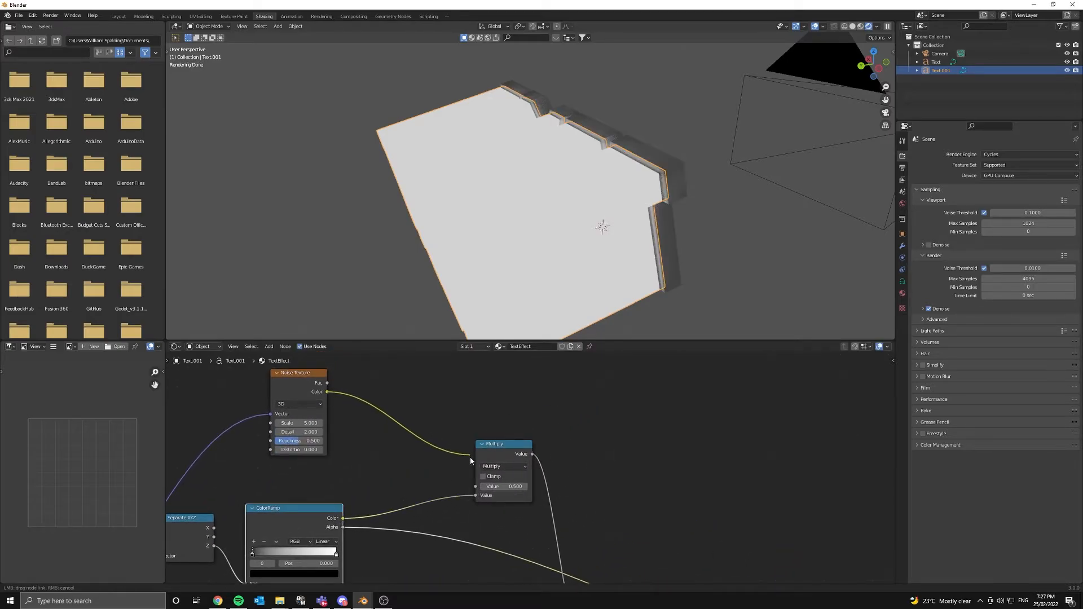
pyautogui.moveTo(327, 383); pyautogui.dragTo(474, 486)
# - Insert a duplicated ColorRamp between Noise Texture and Multiply and preview its output
pyautogui.scroll(-3, 426, 423)
pyautogui.click(415, 529)
pyautogui.hotkey('shift', 'd')
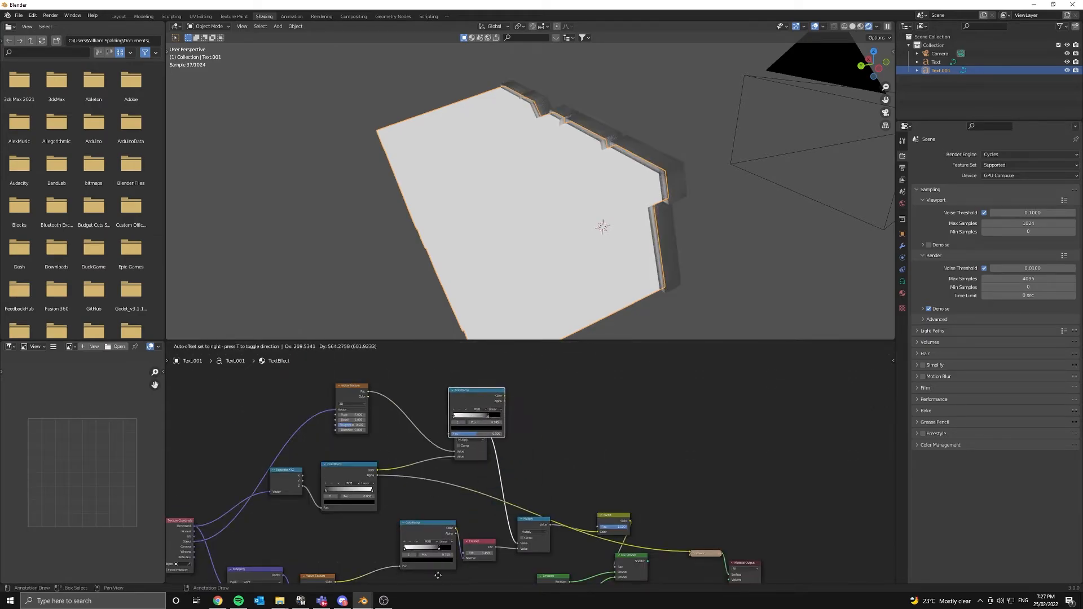
pyautogui.click(381, 568)
pyautogui.moveTo(318, 373); pyautogui.dragTo(420, 434)
pyautogui.press('g')
pyautogui.click(398, 393)
pyautogui.keyDown('ctrl'); pyautogui.keyDown('shift'); pyautogui.click(367, 397); pyautogui.keyUp('shift'); pyautogui.keyUp('ctrl')
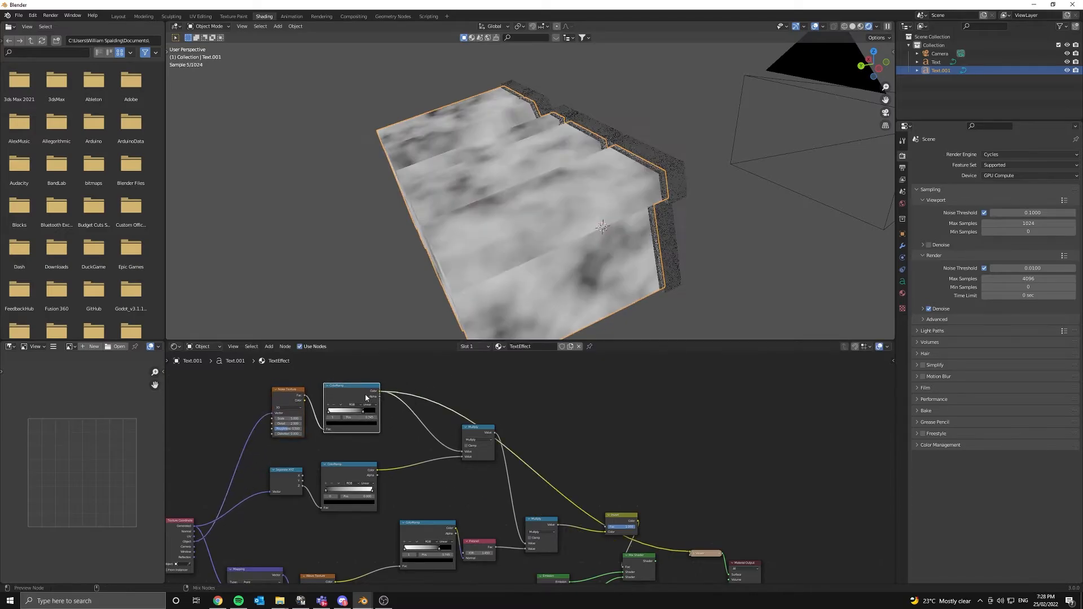
# - Lower Noise Detail to 0.7, squeeze ramp stops to about 0.373–0.568, and preview Multiply
pyautogui.moveTo(474, 410); pyautogui.dragTo(563, 446, button='middle')
pyautogui.scroll(5, 404, 440)
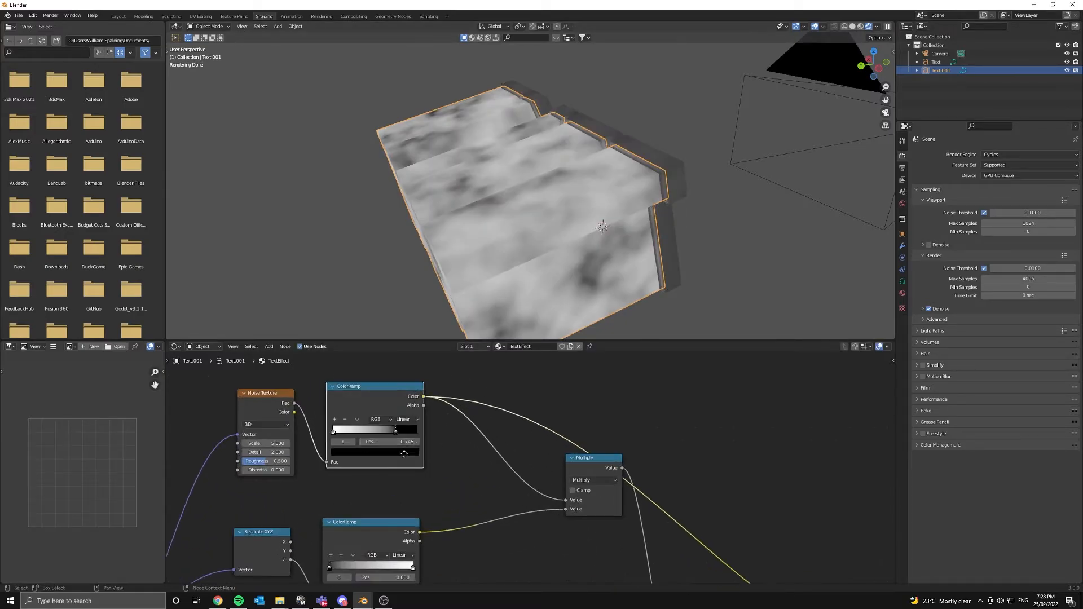
pyautogui.moveTo(343, 469)
pyautogui.mouseDown()
pyautogui.moveTo(327, 472)
pyautogui.moveTo(372, 472)
pyautogui.moveTo(345, 472)
pyautogui.moveTo(383, 460)
pyautogui.moveTo(360, 459)
pyautogui.mouseUp()
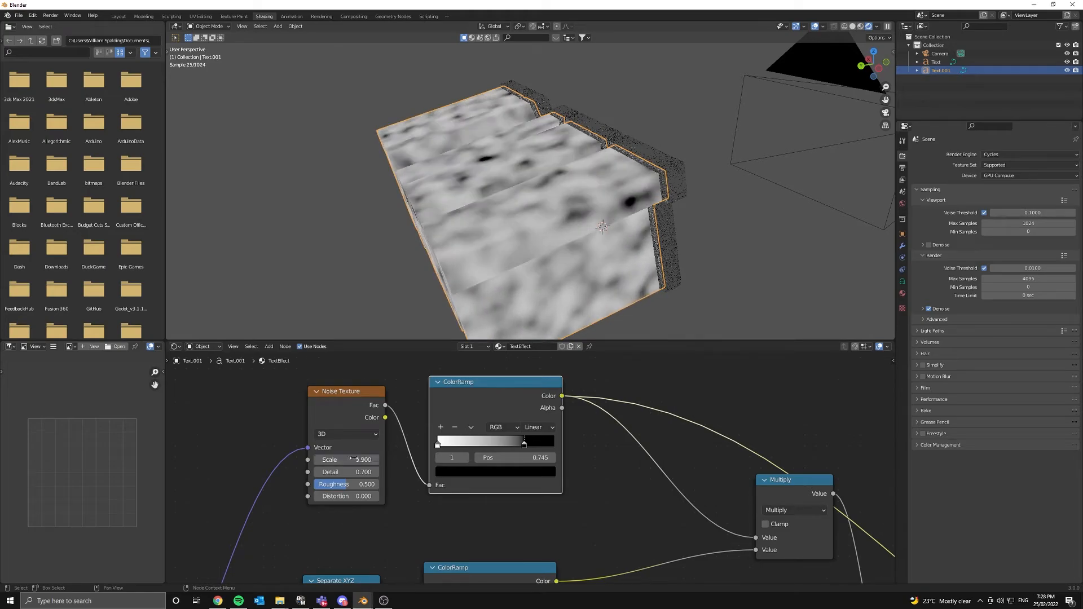
pyautogui.moveTo(443, 444)
pyautogui.mouseDown()
pyautogui.moveTo(479, 444)
pyautogui.moveTo(460, 444)
pyautogui.mouseUp()
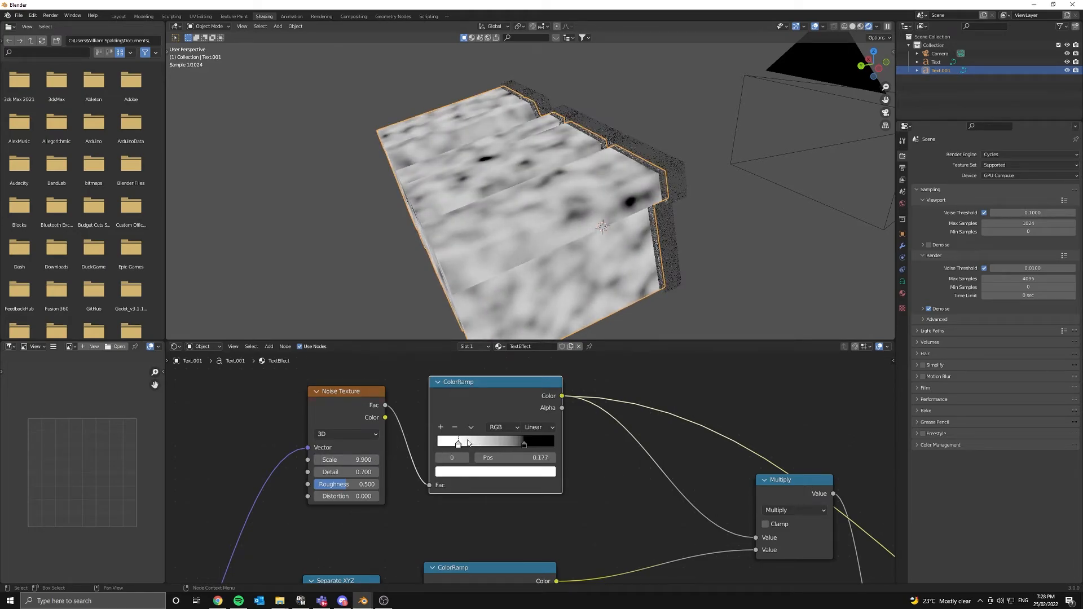
pyautogui.moveTo(525, 443); pyautogui.dragTo(481, 443)
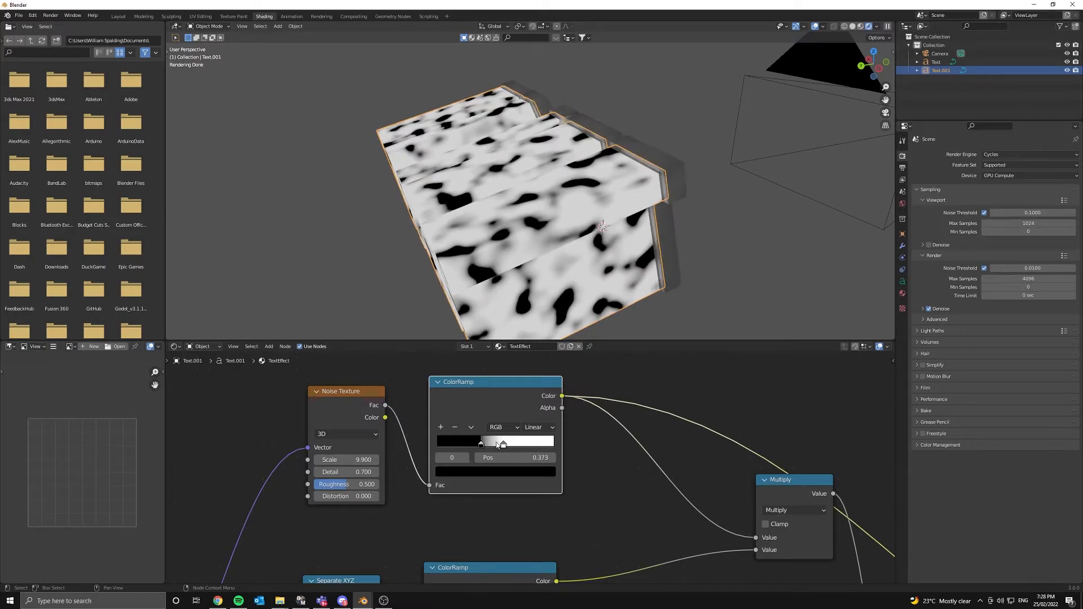
pyautogui.click(504, 445)
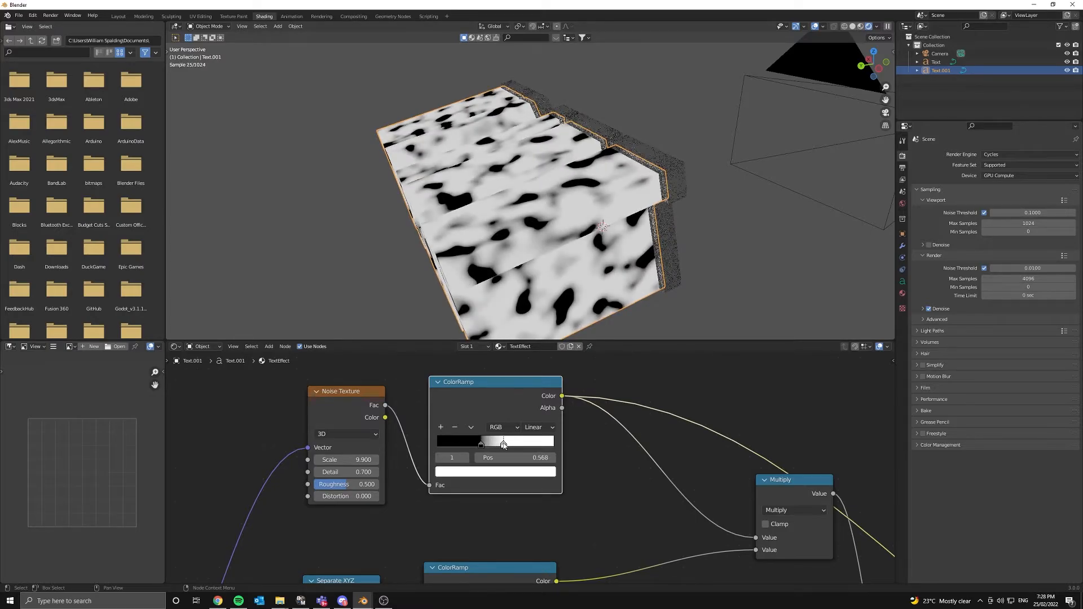
pyautogui.scroll(-2, 648, 434)
pyautogui.keyDown('ctrl'); pyautogui.keyDown('shift'); pyautogui.click(579, 434); pyautogui.keyUp('shift'); pyautogui.keyUp('ctrl')
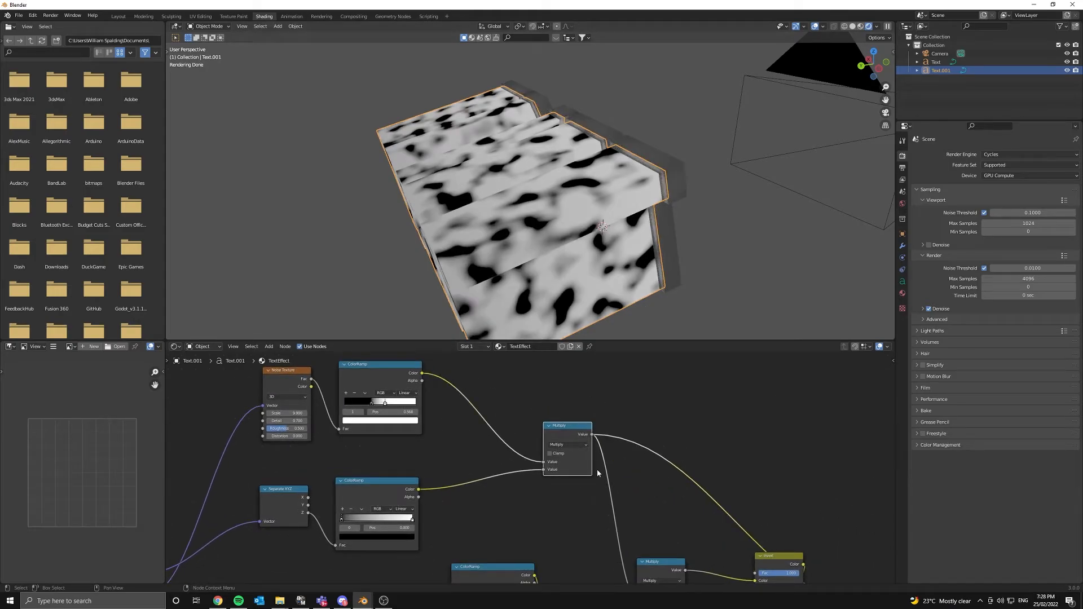
# - Set the second ColorRamp's black stop to 0.482 and route Mix Shader to Material Output
pyautogui.moveTo(341, 518)
pyautogui.mouseDown()
pyautogui.moveTo(384, 519)
pyautogui.moveTo(346, 512)
pyautogui.mouseUp()
pyautogui.scroll(-2, 346, 512)
pyautogui.moveTo(566, 536); pyautogui.dragTo(634, 420, button='middle')
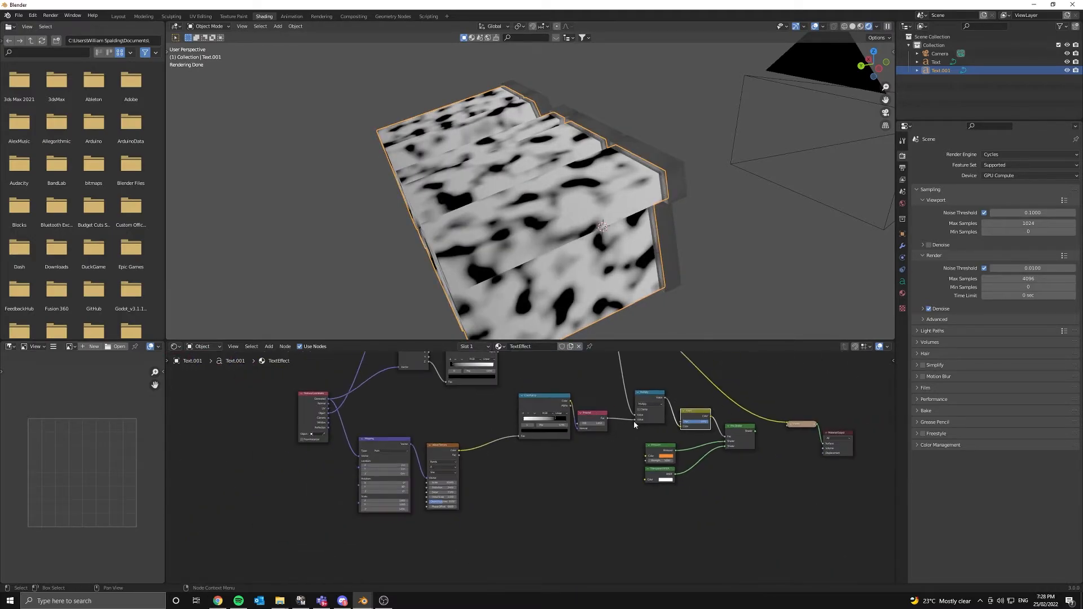
pyautogui.moveTo(559, 453); pyautogui.dragTo(445, 497, button='middle')
pyautogui.keyDown('ctrl'); pyautogui.keyDown('shift'); pyautogui.click(628, 474); pyautogui.keyUp('shift'); pyautogui.keyUp('ctrl')
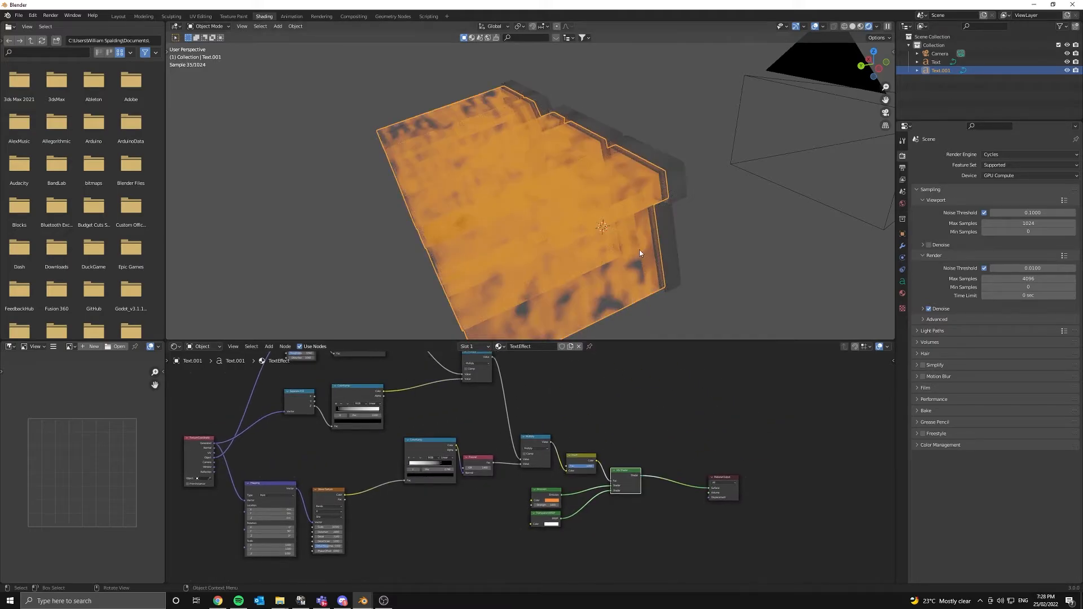
# - Move the middle ColorRamp's black stop to 0.291
pyautogui.moveTo(639, 253); pyautogui.dragTo(606, 285, button='middle')
pyautogui.moveTo(402, 445); pyautogui.dragTo(546, 514, button='middle')
pyautogui.scroll(3, 559, 481)
pyautogui.moveTo(459, 475); pyautogui.dragTo(486, 479)
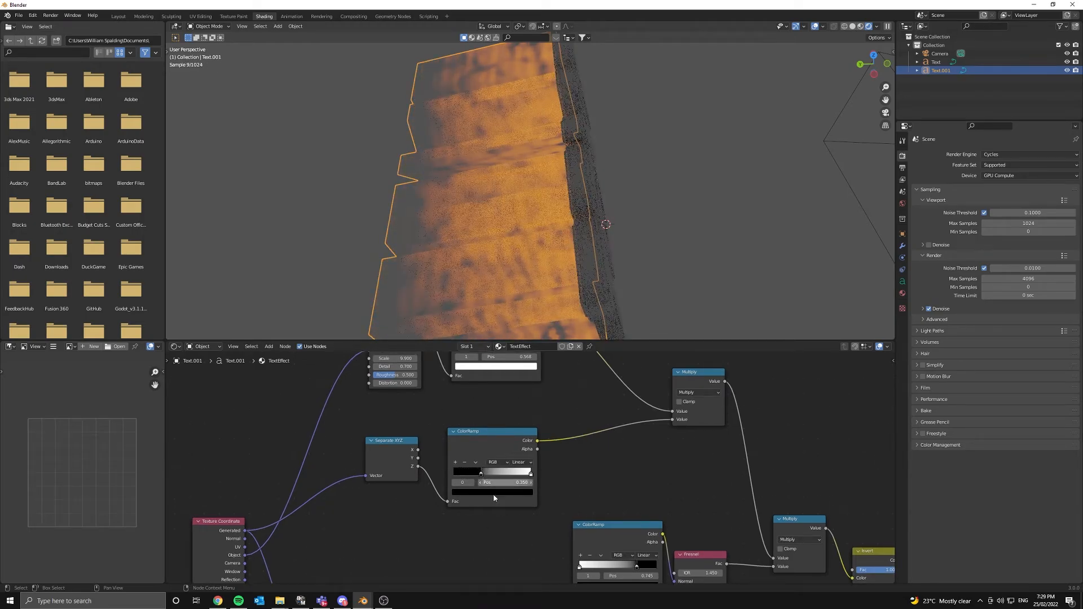
pyautogui.moveTo(493, 497); pyautogui.dragTo(509, 370, button='middle')
pyautogui.scroll(-5, 590, 281)
# - Raise the Emission Strength to 2.800
pyautogui.moveTo(589, 281); pyautogui.dragTo(563, 186, button='middle')
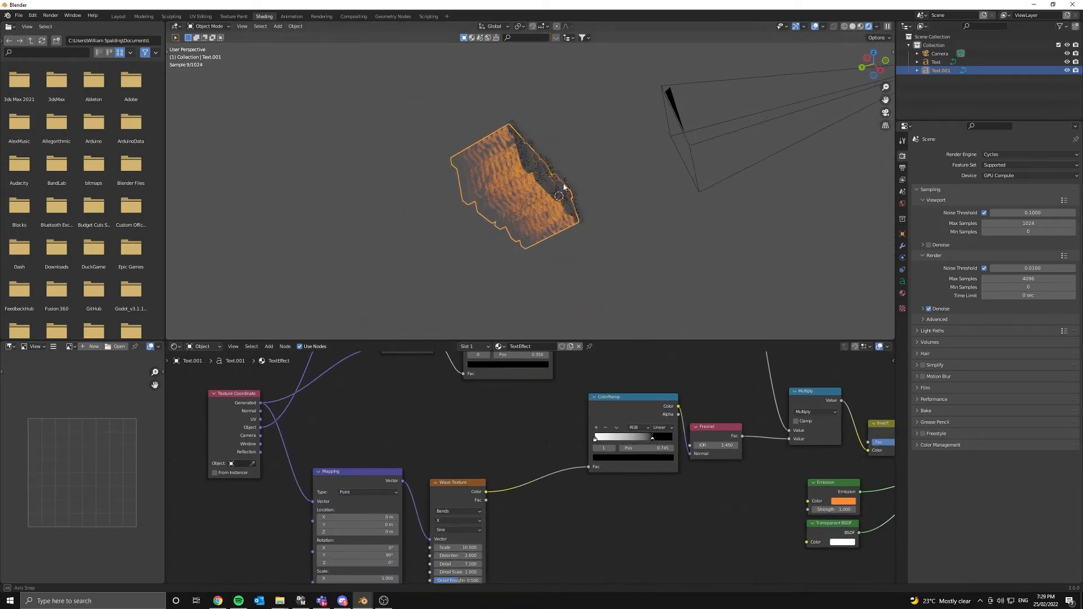
pyautogui.scroll(4, 527, 196)
pyautogui.moveTo(897, 493); pyautogui.dragTo(759, 438, button='middle')
pyautogui.moveTo(685, 455); pyautogui.dragTo(717, 455)
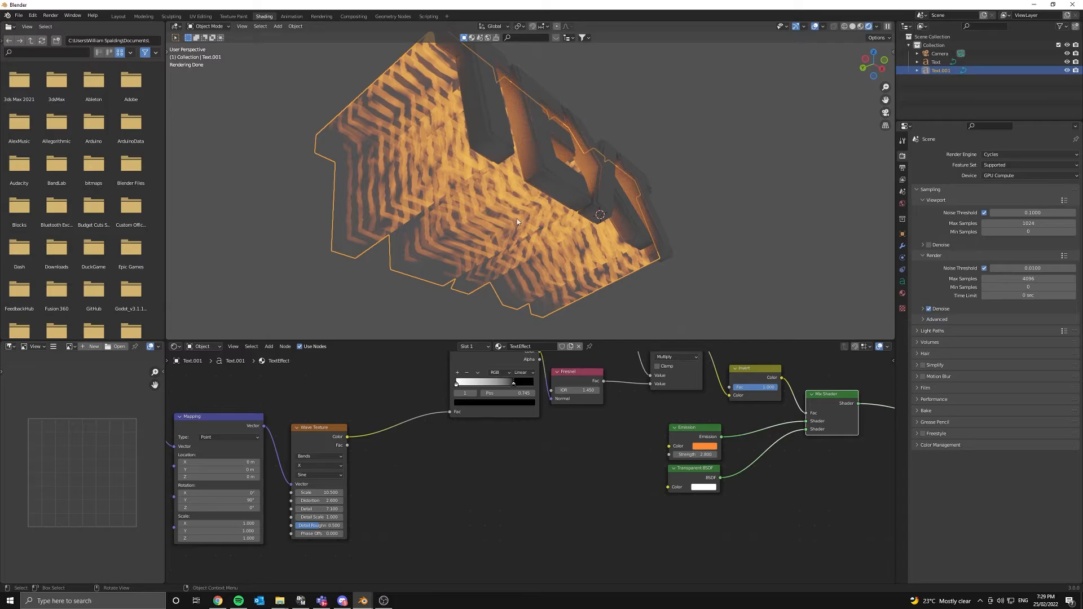
pyautogui.moveTo(516, 218); pyautogui.dragTo(495, 309, button='middle')
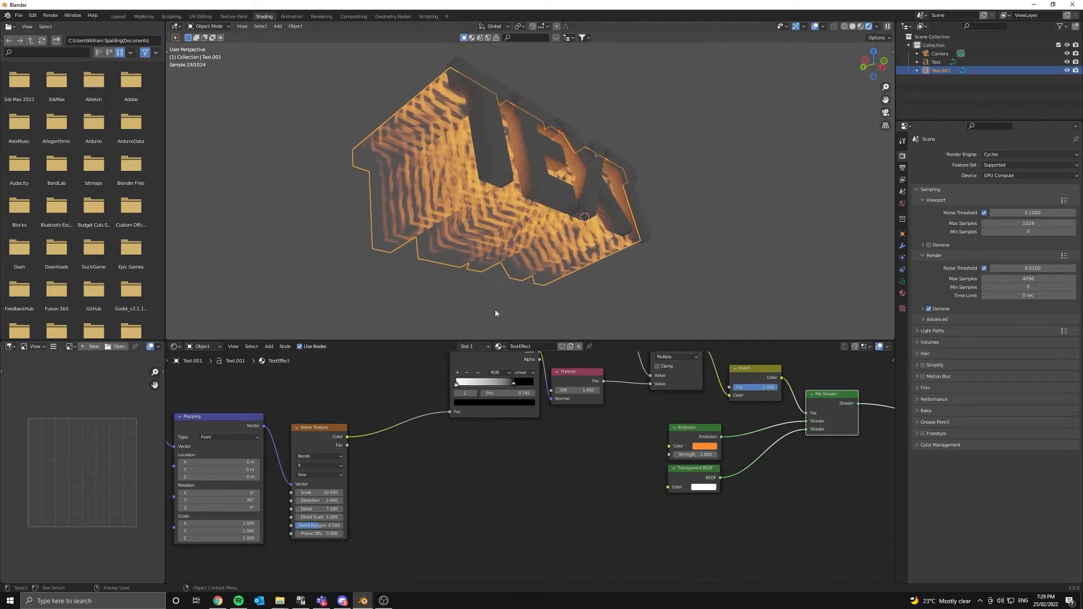
# - Keep the wave ramp's white stop at 0 and reposition the Fresnel node
pyautogui.scroll(1, 525, 434)
pyautogui.moveTo(524, 440)
pyautogui.mouseDown(button='middle')
pyautogui.moveTo(553, 508)
pyautogui.moveTo(516, 461)
pyautogui.moveTo(500, 477)
pyautogui.mouseUp(button='middle')
pyautogui.scroll(1, 500, 477)
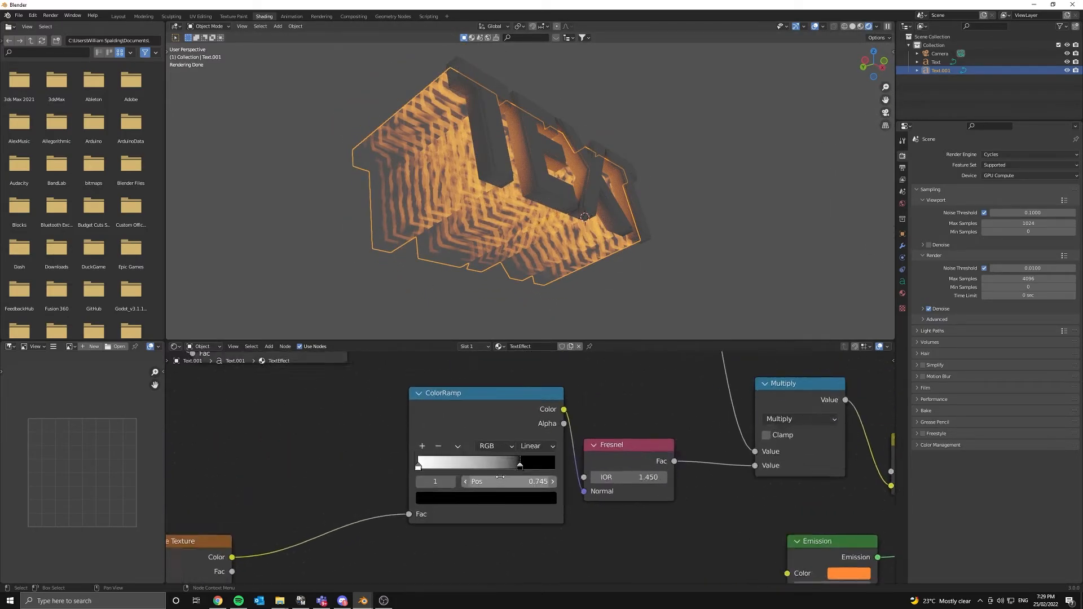
pyautogui.scroll(1, 500, 477)
pyautogui.moveTo(399, 466); pyautogui.dragTo(365, 481)
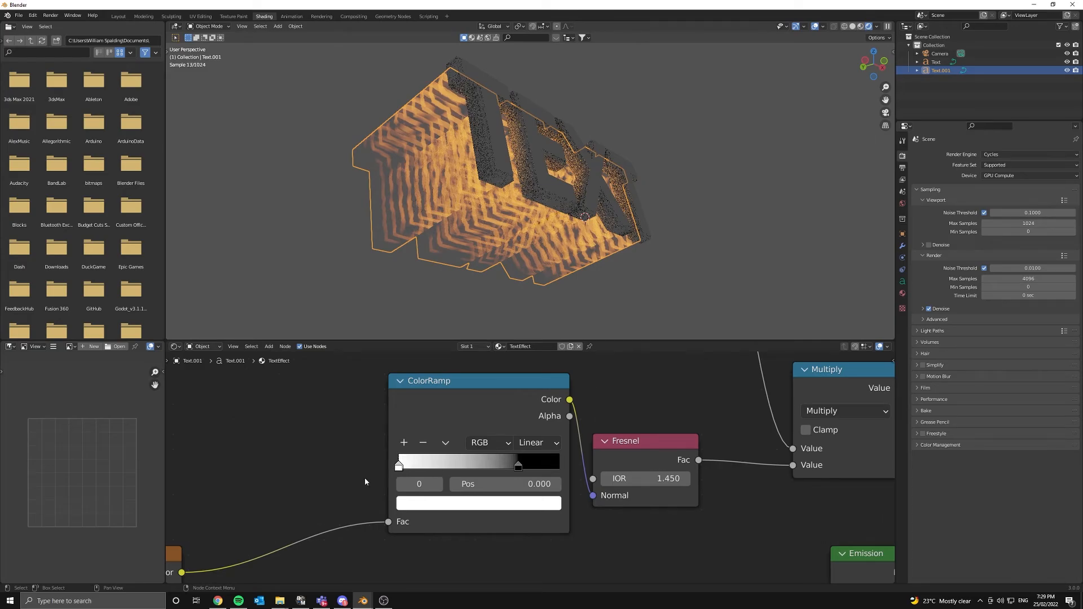
pyautogui.scroll(-7, 365, 482)
pyautogui.moveTo(365, 482); pyautogui.dragTo(331, 449, button='middle')
pyautogui.scroll(7, 333, 449)
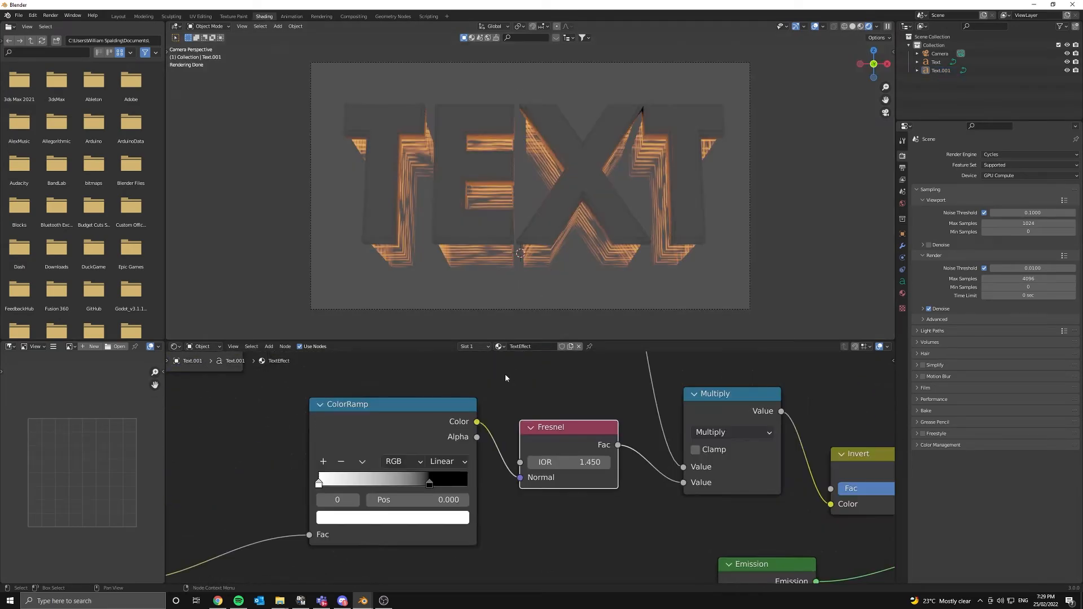
pyautogui.scroll(-3, 433, 440)
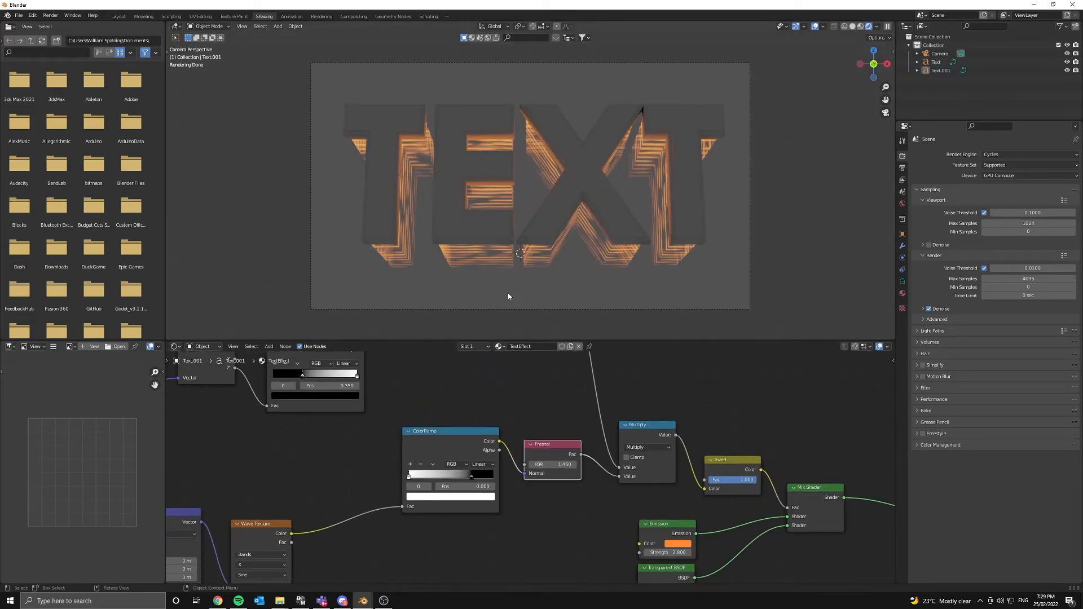
# - Set the World background colour Value to 0 for pure black
pyautogui.click(901, 204)
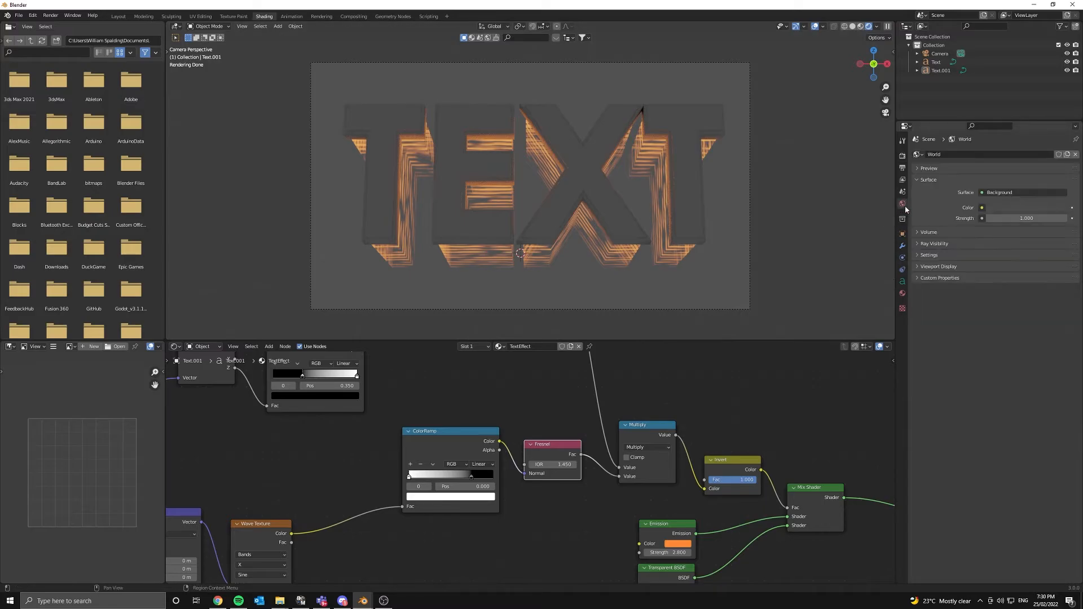
pyautogui.click(1011, 208)
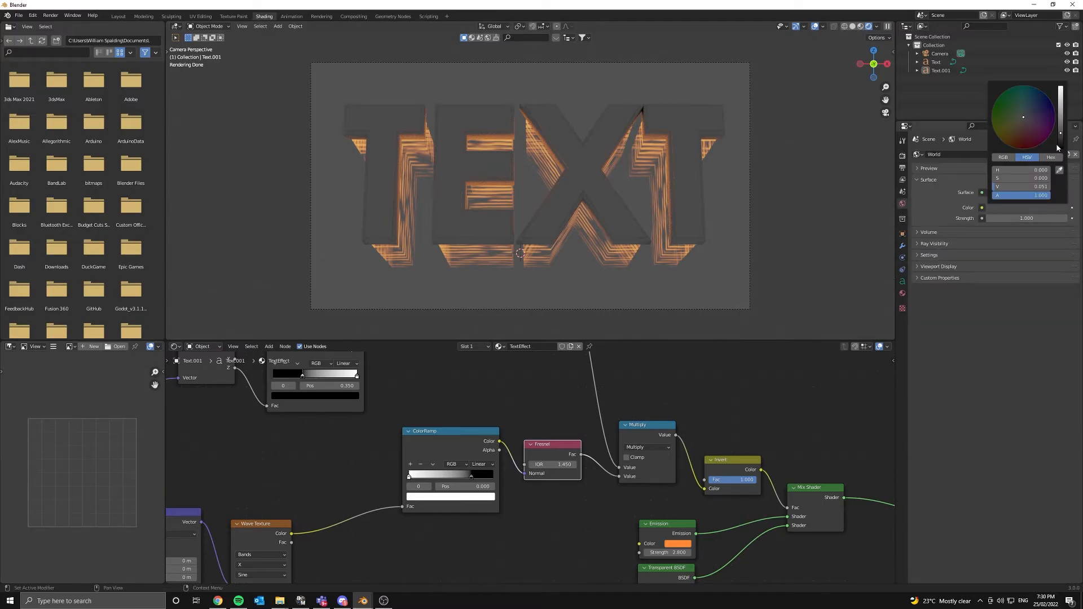
pyautogui.moveTo(1059, 141); pyautogui.dragTo(1059, 155)
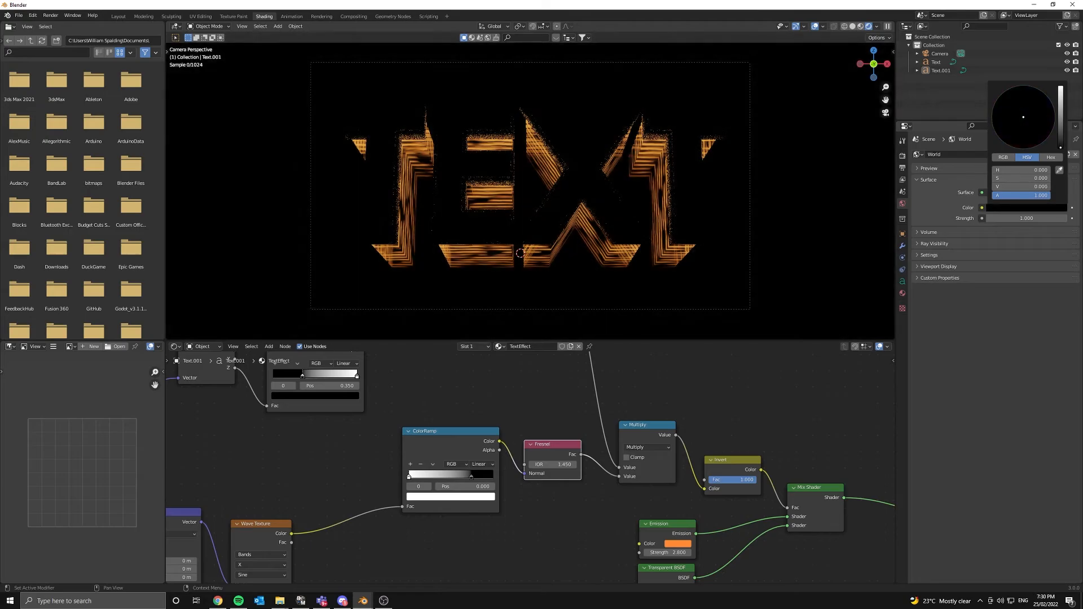
# - Select the front TEXT object and switch the viewport to Solid shading
pyautogui.click(556, 168)
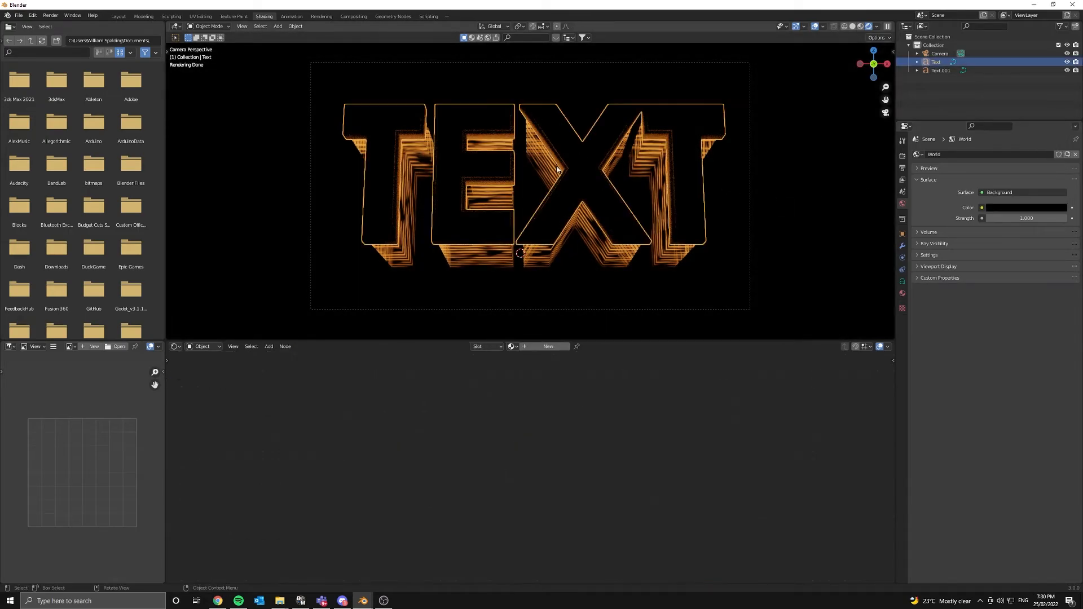
pyautogui.moveTo(556, 168)
pyautogui.mouseDown(button='middle')
pyautogui.moveTo(556, 196)
pyautogui.moveTo(572, 193)
pyautogui.mouseUp(button='middle')
pyautogui.press('z')
pyautogui.click(798, 179)
pyautogui.scroll(6, 523, 182)
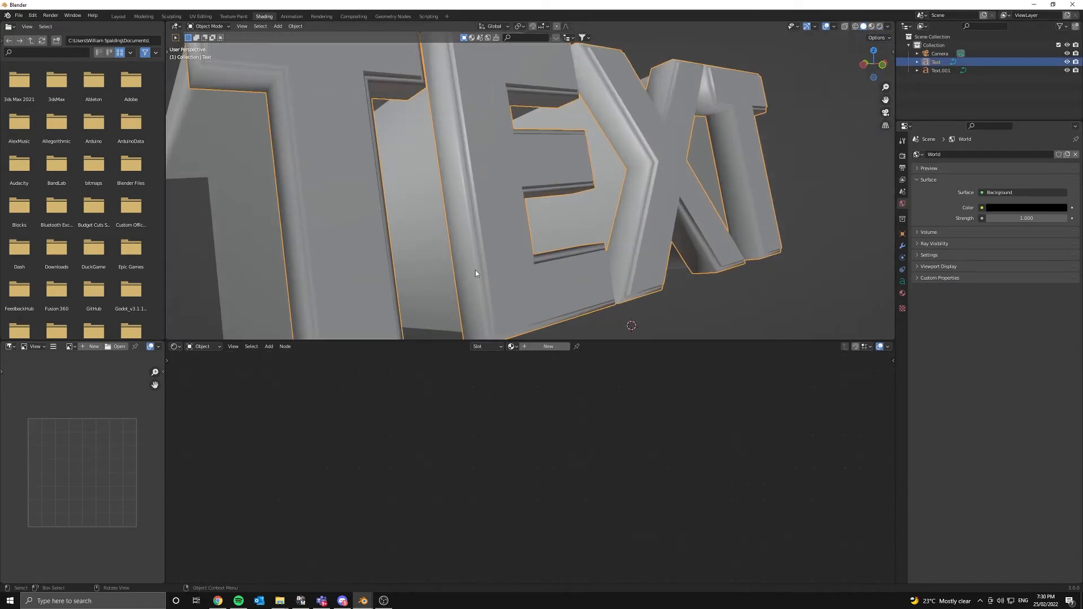
pyautogui.scroll(-4, 487, 220)
# - Create a new Glass material for TEXT, replacing Principled BSDF with a Glass BSDF on Surface
pyautogui.doubleClick(533, 347)
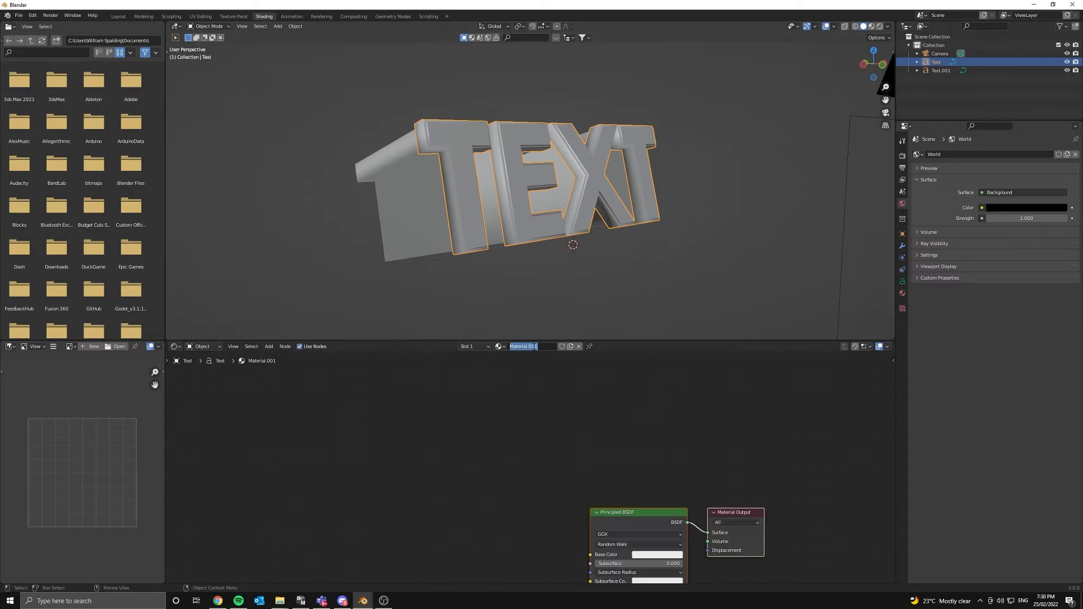
pyautogui.write('Glass')
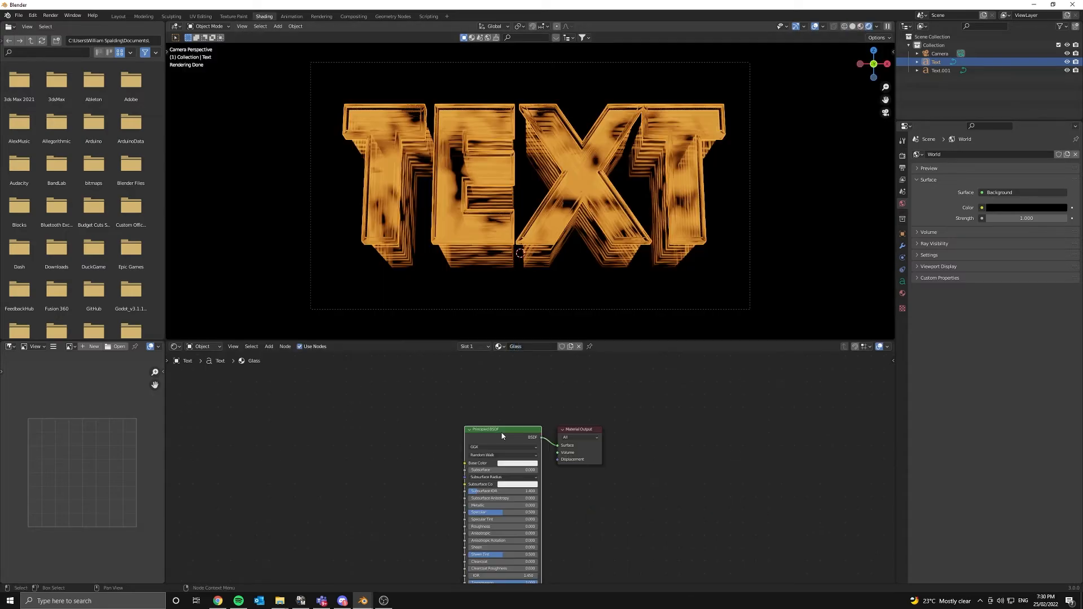
pyautogui.press('x')
pyautogui.hotkey('shift', 'a')
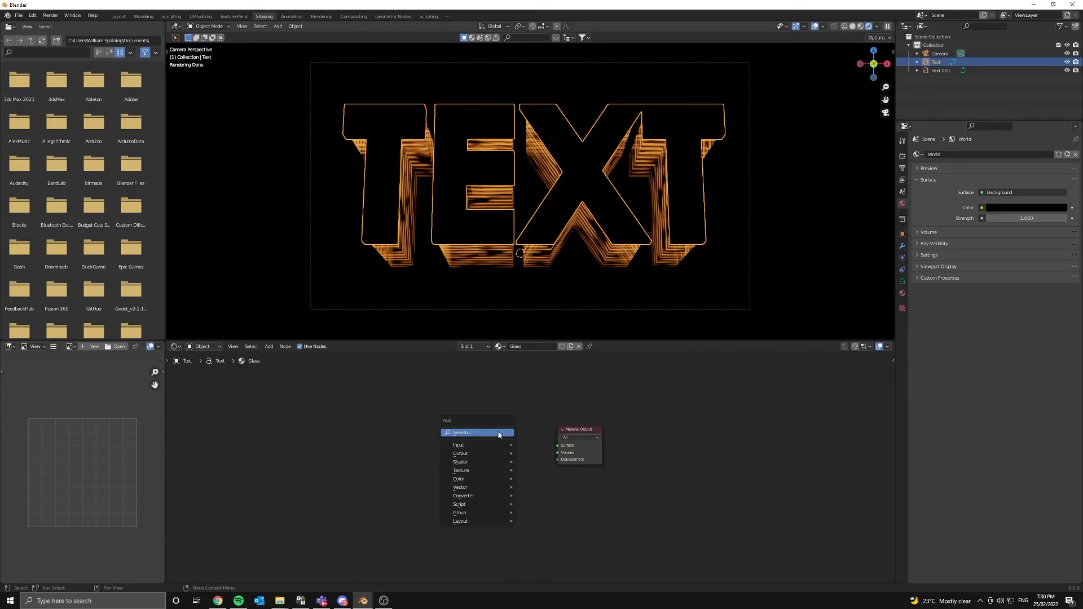
pyautogui.write('gla')
pyautogui.press('Return')
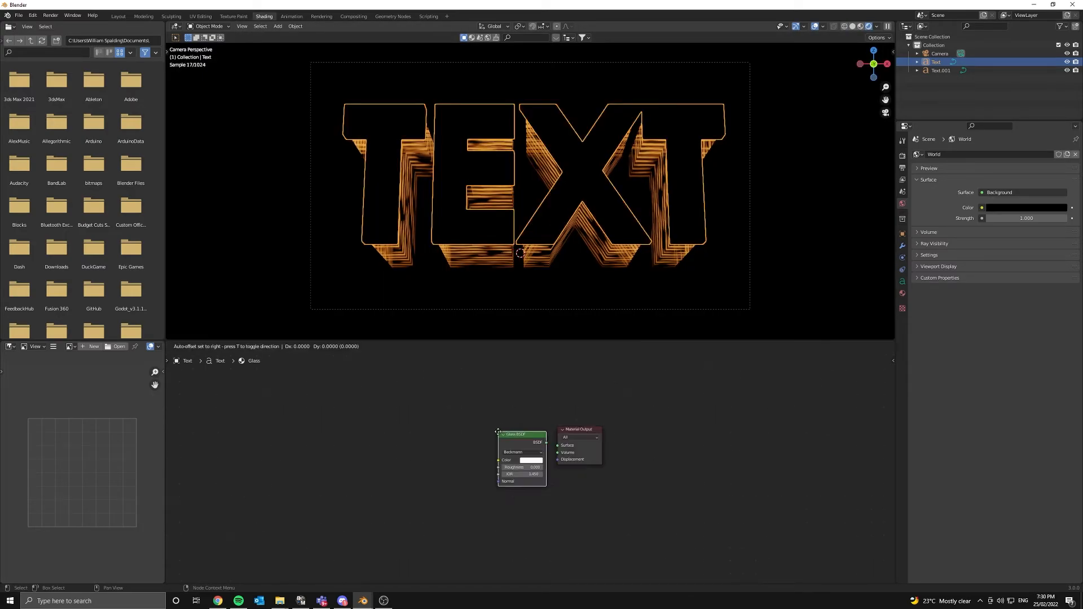
pyautogui.click(520, 442)
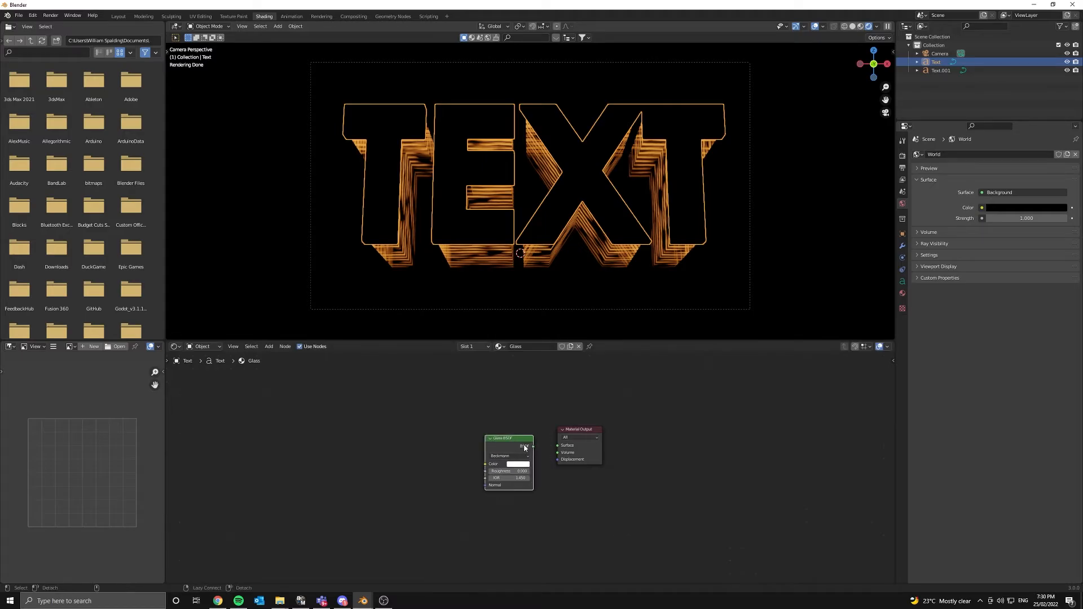
pyautogui.moveTo(524, 447); pyautogui.dragTo(558, 445)
# - Set the Glass BSDF roughness to 0.323 and tint its colour orange
pyautogui.scroll(3, 498, 500)
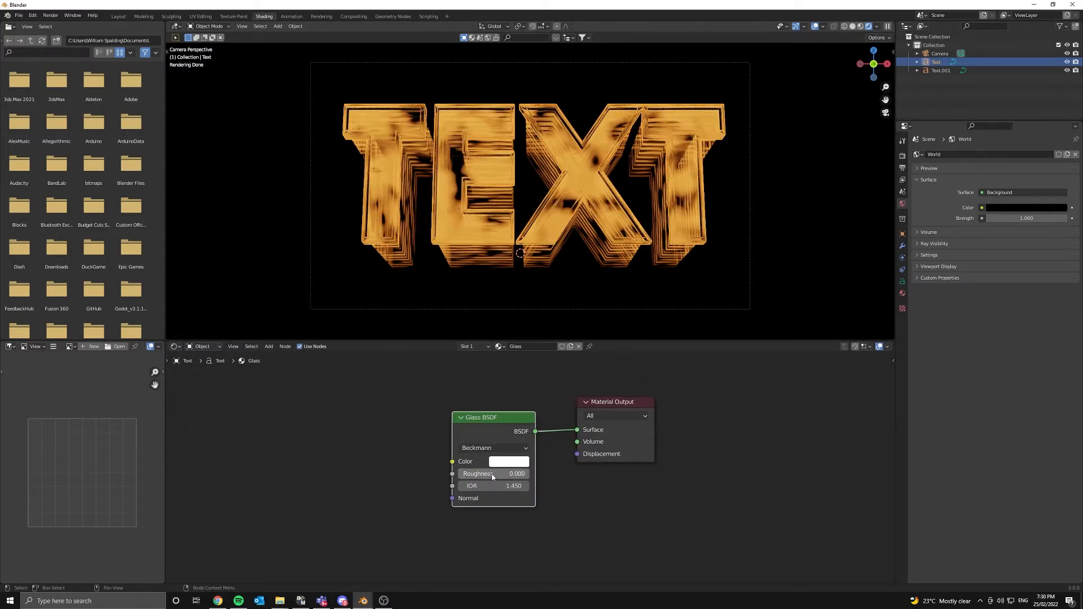
pyautogui.moveTo(479, 474); pyautogui.dragTo(496, 474)
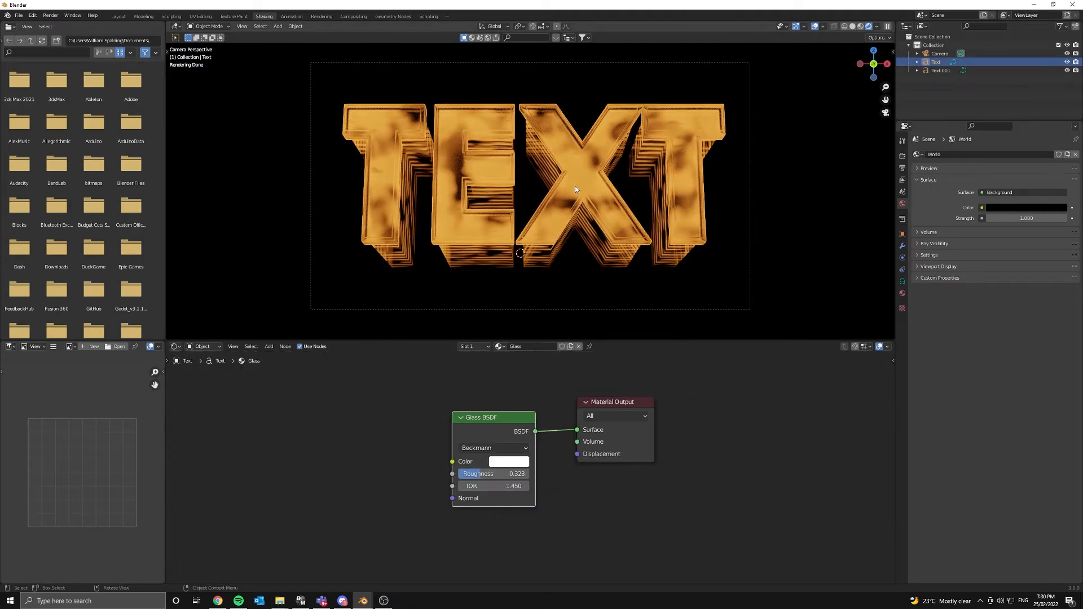
pyautogui.scroll(2, 495, 458)
pyautogui.click(495, 458)
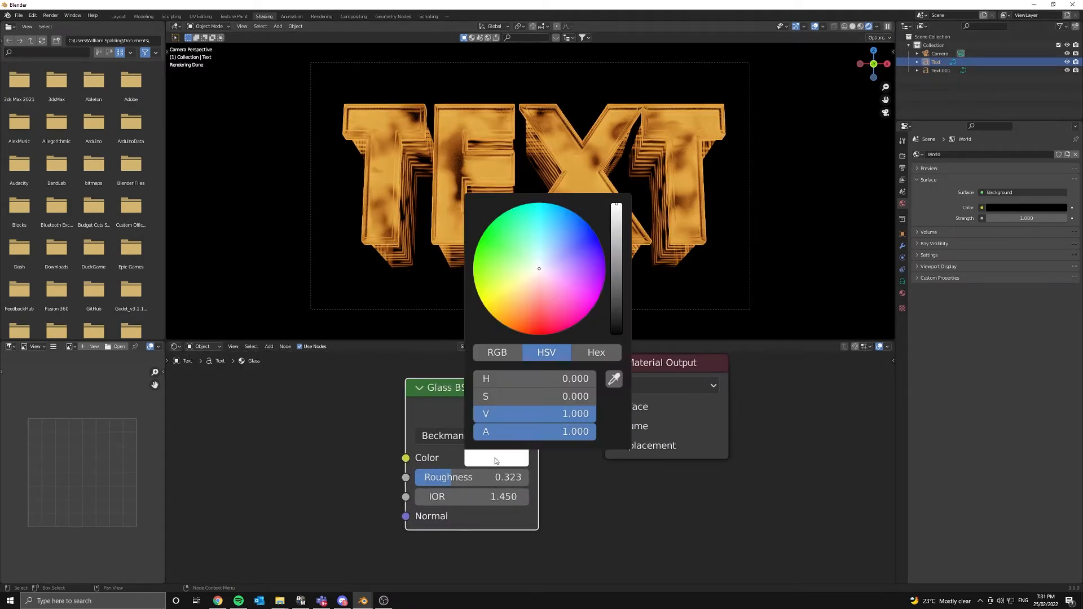
pyautogui.moveTo(539, 301); pyautogui.dragTo(521, 303)
pyautogui.moveTo(521, 304); pyautogui.dragTo(514, 308)
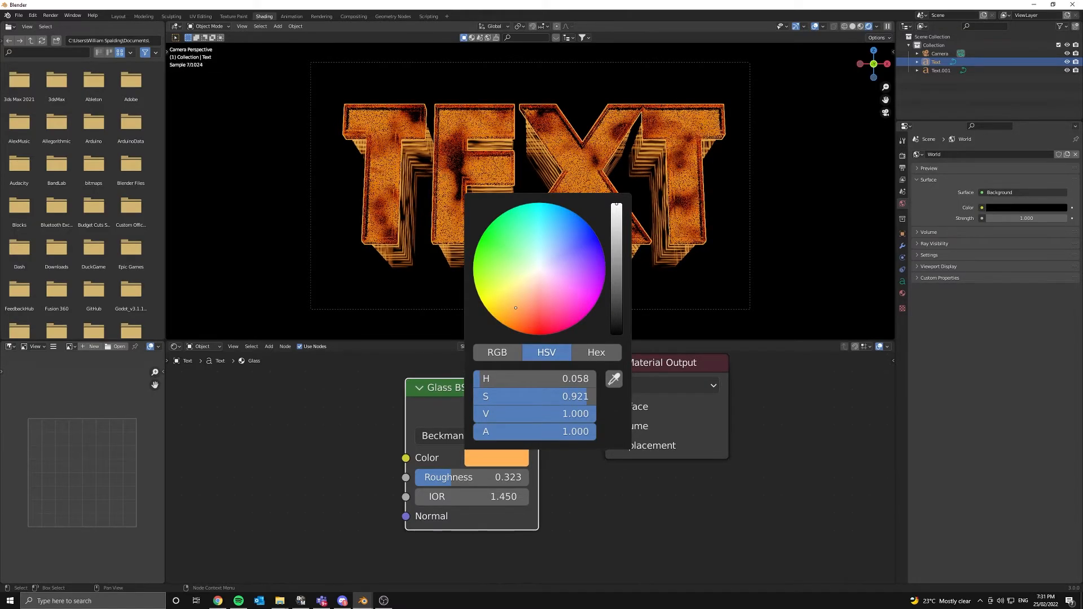
# - Shift the Text.001 trail's emission colour slightly toward yellow
pyautogui.click(452, 258)
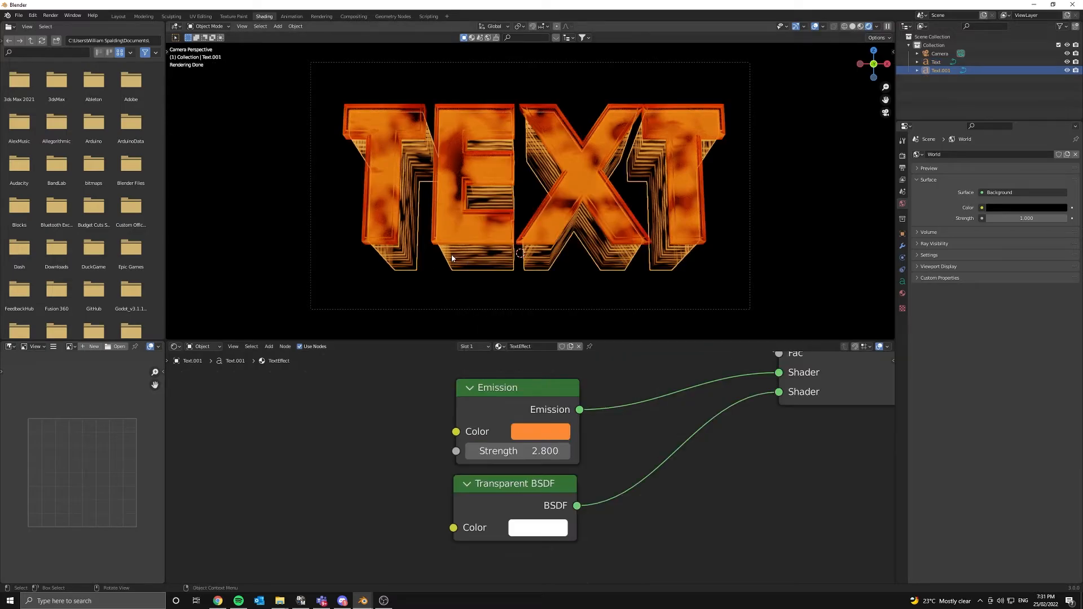
pyautogui.click(545, 430)
pyautogui.moveTo(561, 290); pyautogui.dragTo(552, 290)
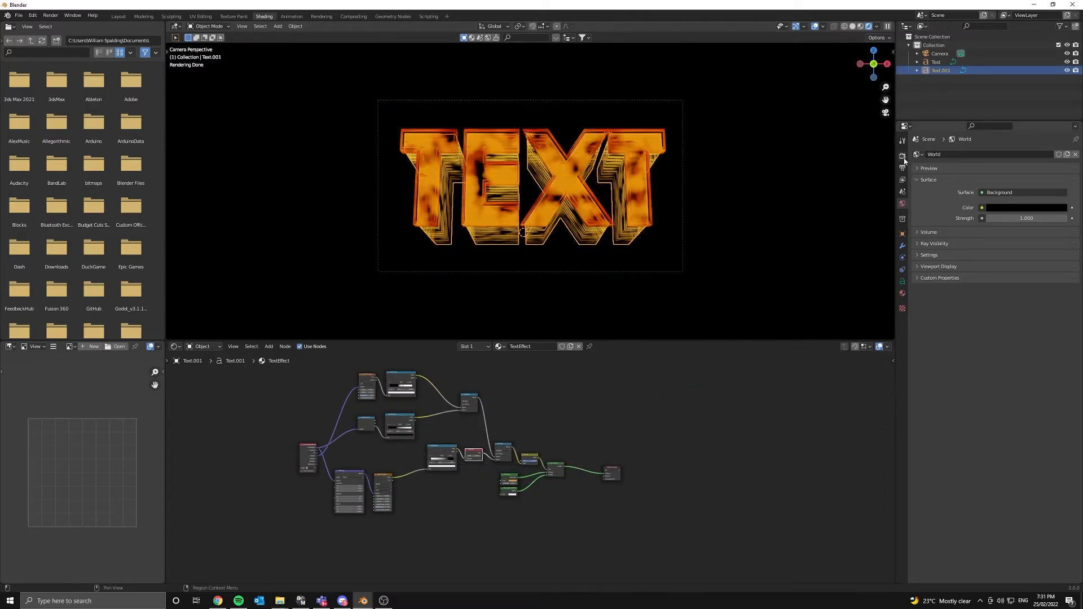
# - Set final render Max Samples to 200 and switch to the Rendering workspace
pyautogui.click(902, 156)
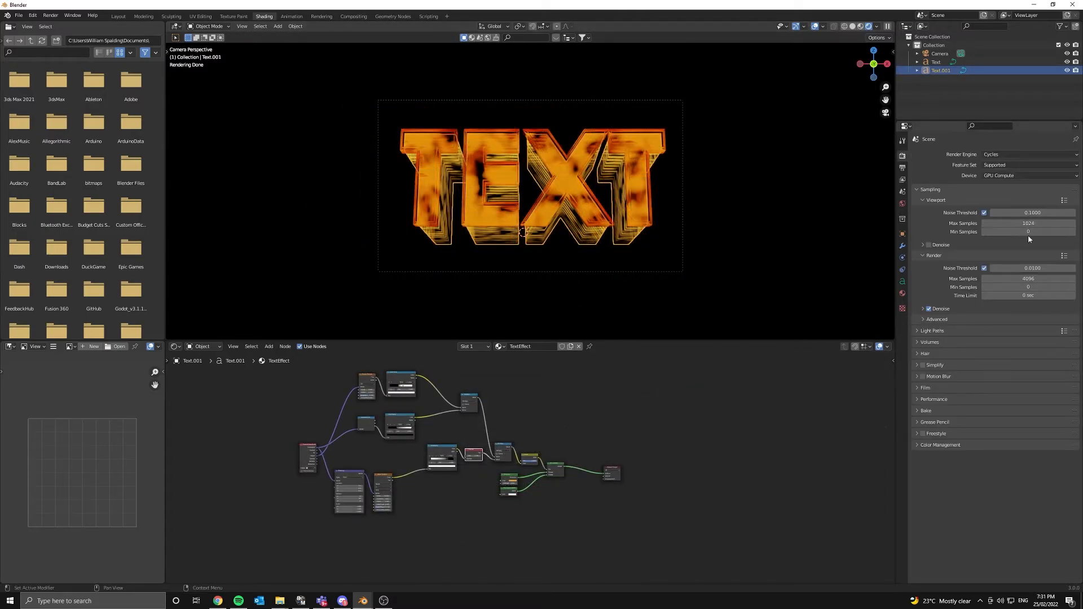
pyautogui.click(1019, 278)
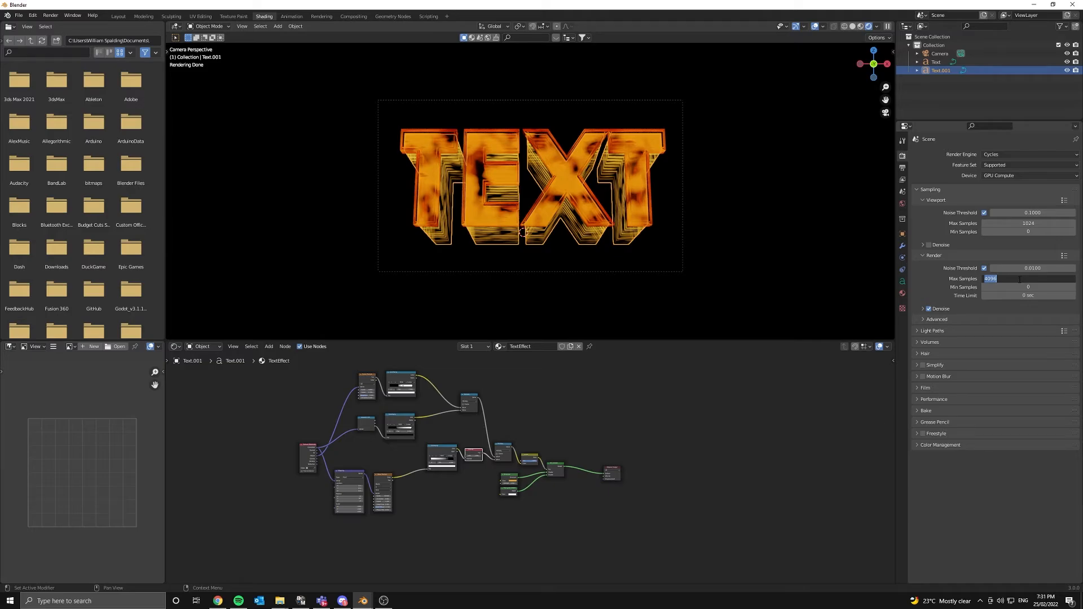
pyautogui.press('Return')
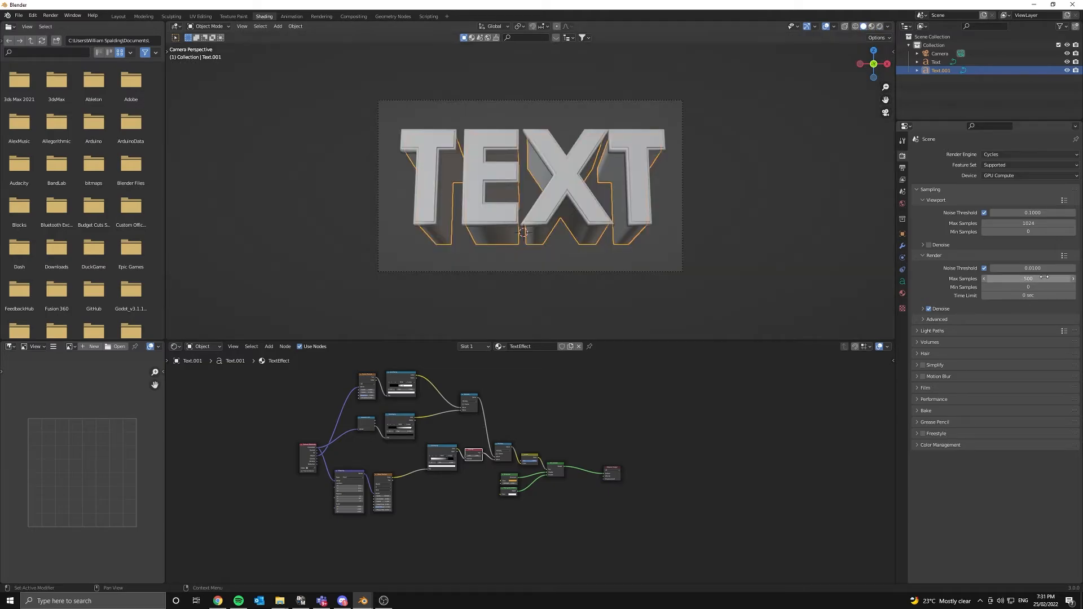
pyautogui.click(1044, 278)
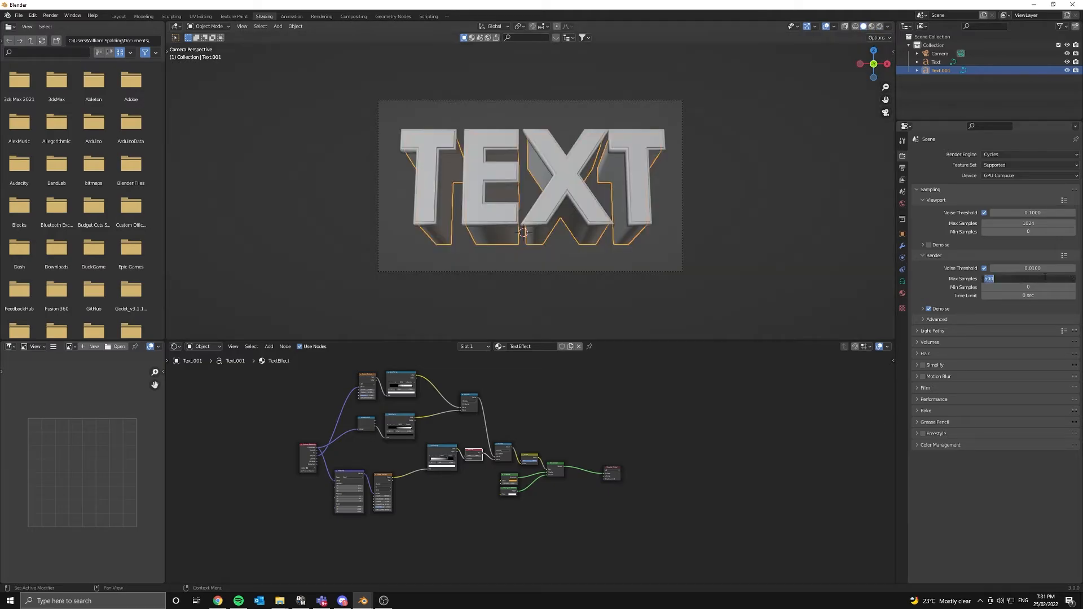
pyautogui.press('Return')
pyautogui.click(321, 16)
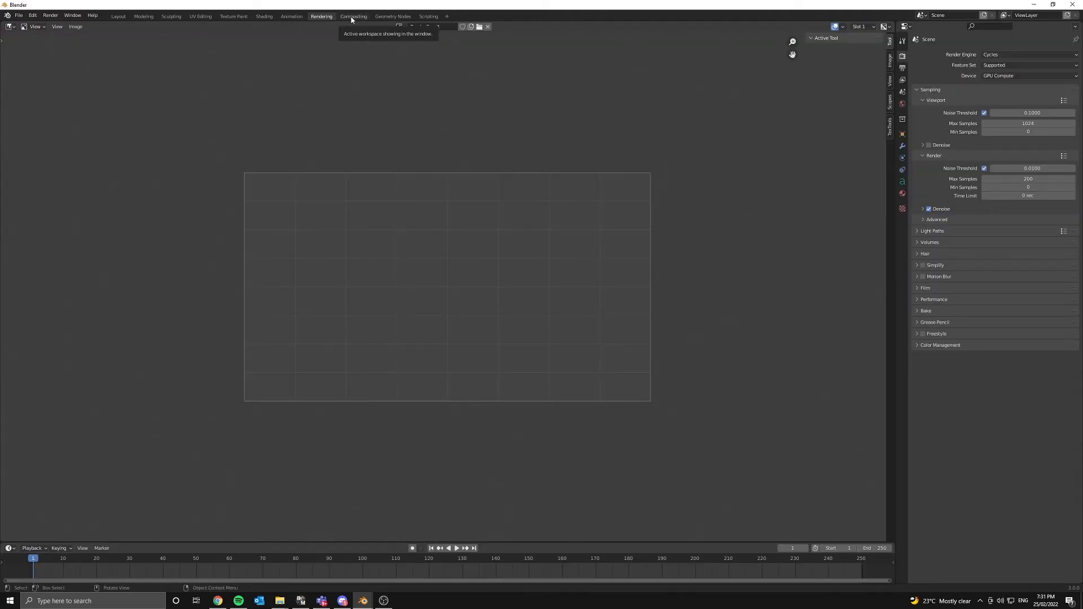
# - Enable compositor nodes and insert a Denoise node between Render Layers and Composite
pyautogui.click(354, 17)
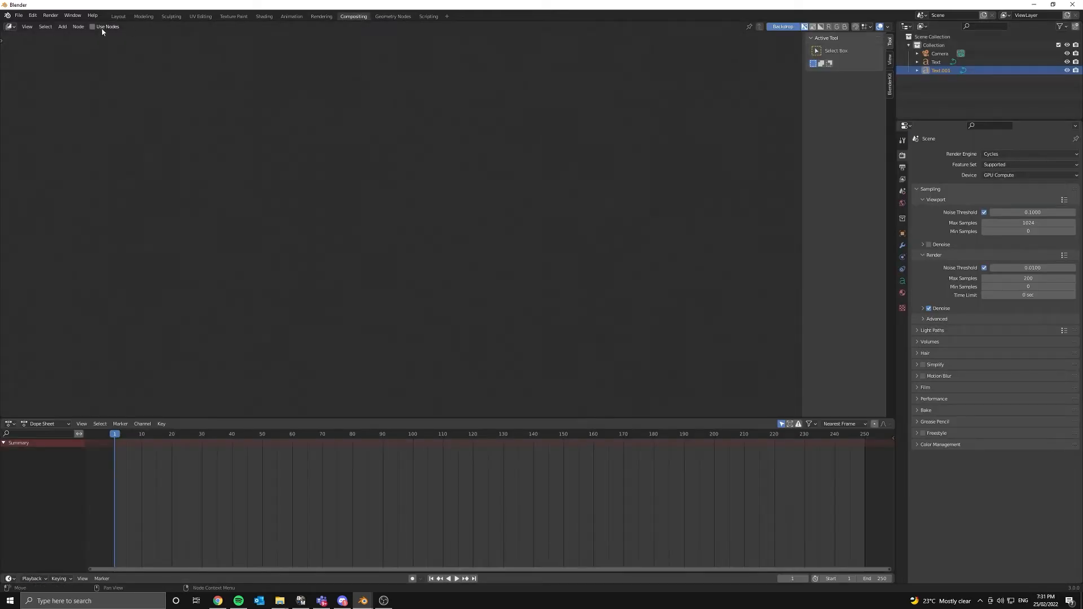
pyautogui.click(102, 29)
pyautogui.moveTo(447, 119); pyautogui.dragTo(420, 163, button='middle')
pyautogui.hotkey('shift', 'a')
pyautogui.click(433, 136)
pyautogui.write('d')
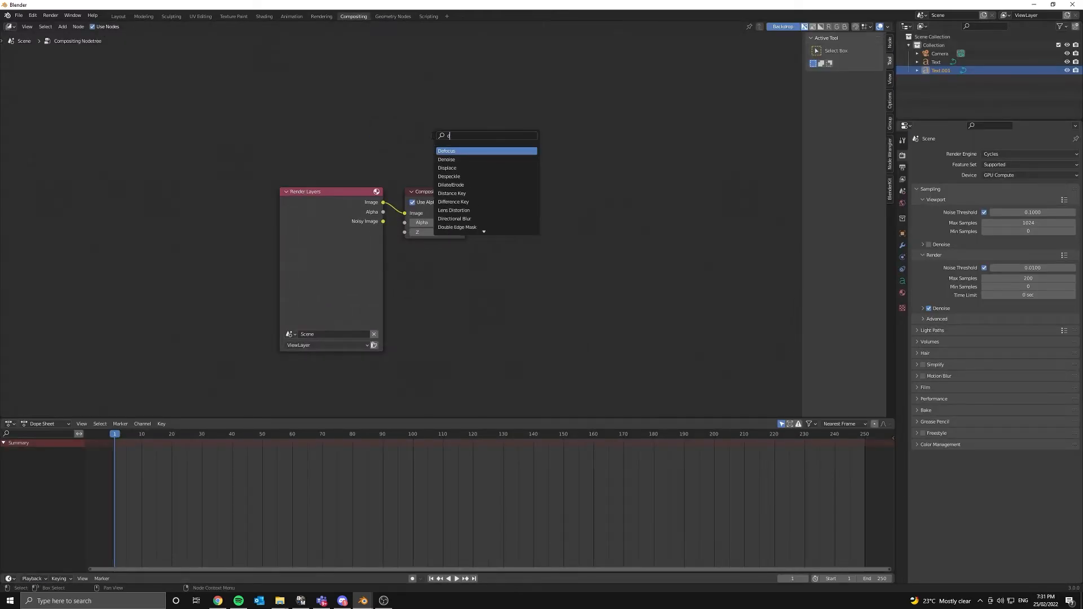
pyautogui.write('en')
pyautogui.press('Return')
pyautogui.click(417, 142)
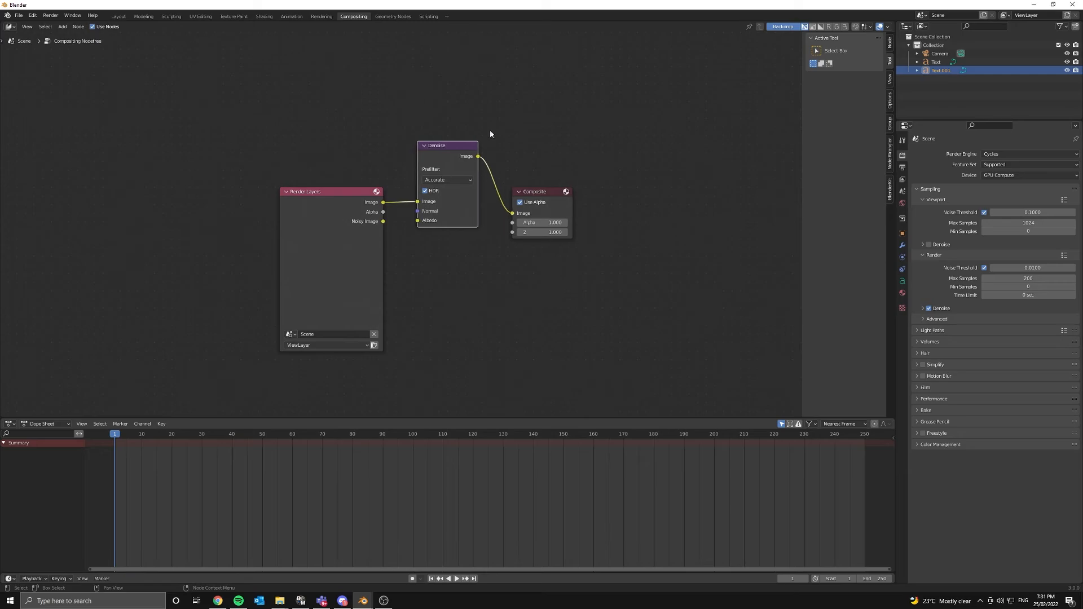
pyautogui.moveTo(444, 162); pyautogui.dragTo(435, 191)
# - Add a Glare node after Denoise, set to Fog Glow with size 6
pyautogui.hotkey('shift', 'a')
pyautogui.click(512, 110)
pyautogui.write('gla')
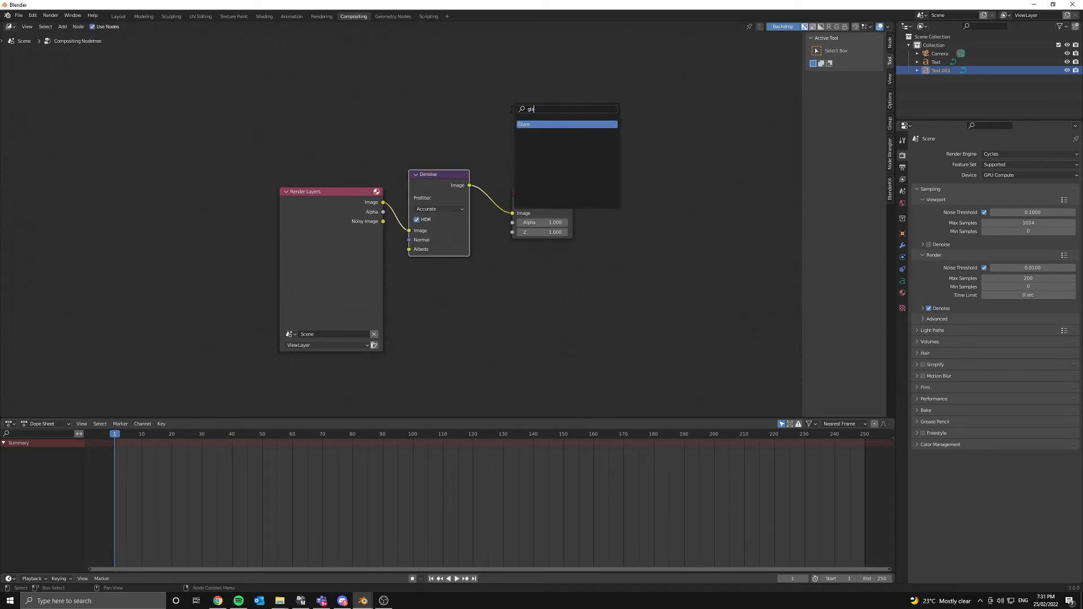
pyautogui.press('Return')
pyautogui.click(521, 179)
pyautogui.scroll(2, 526, 185)
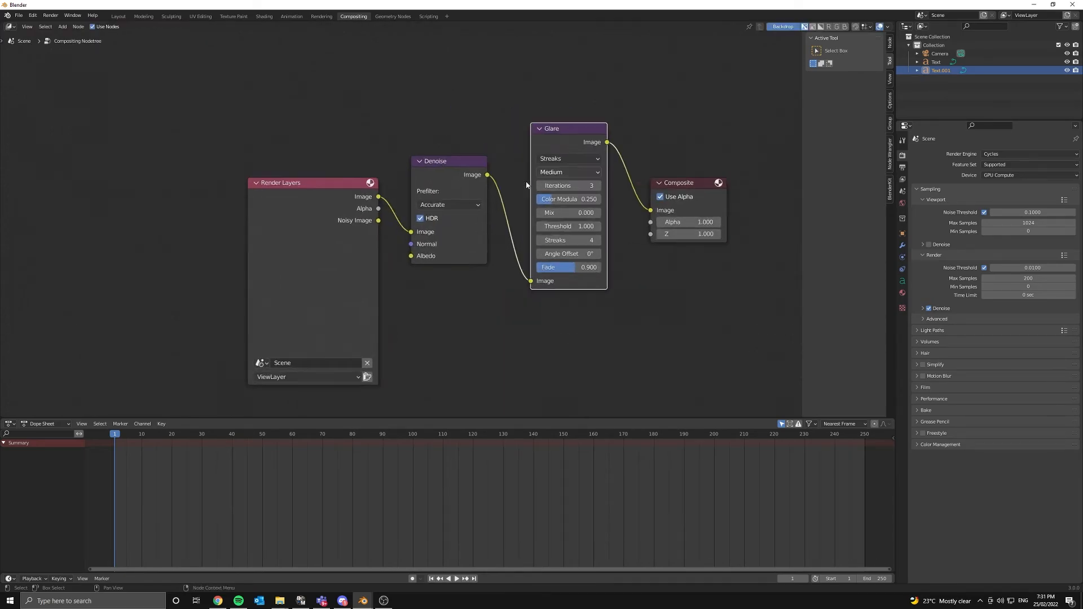
pyautogui.moveTo(526, 185); pyautogui.dragTo(481, 215, button='middle')
pyautogui.click(521, 192)
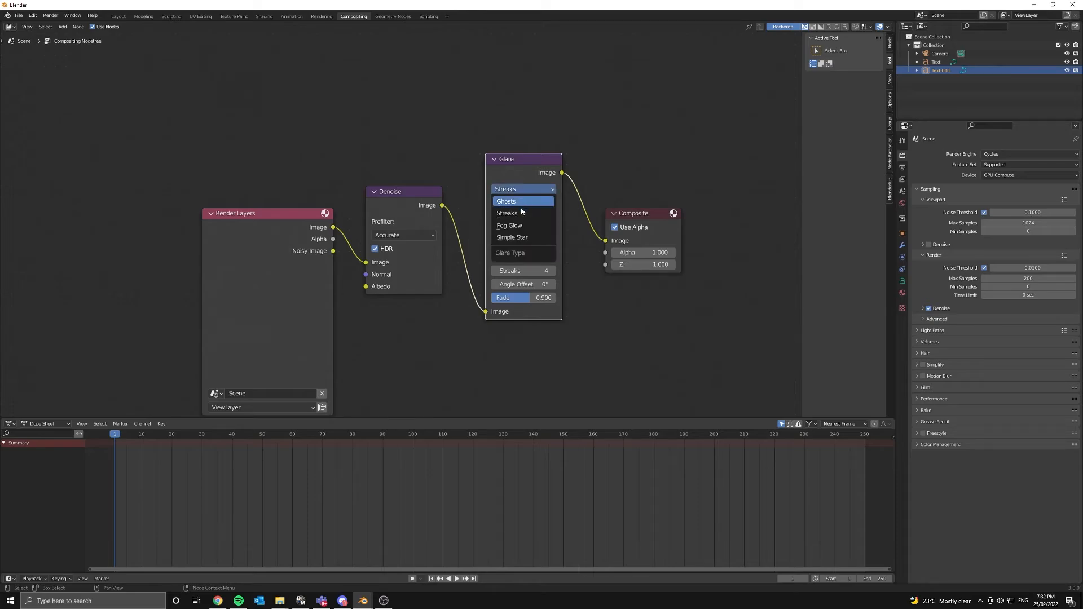
pyautogui.click(535, 214)
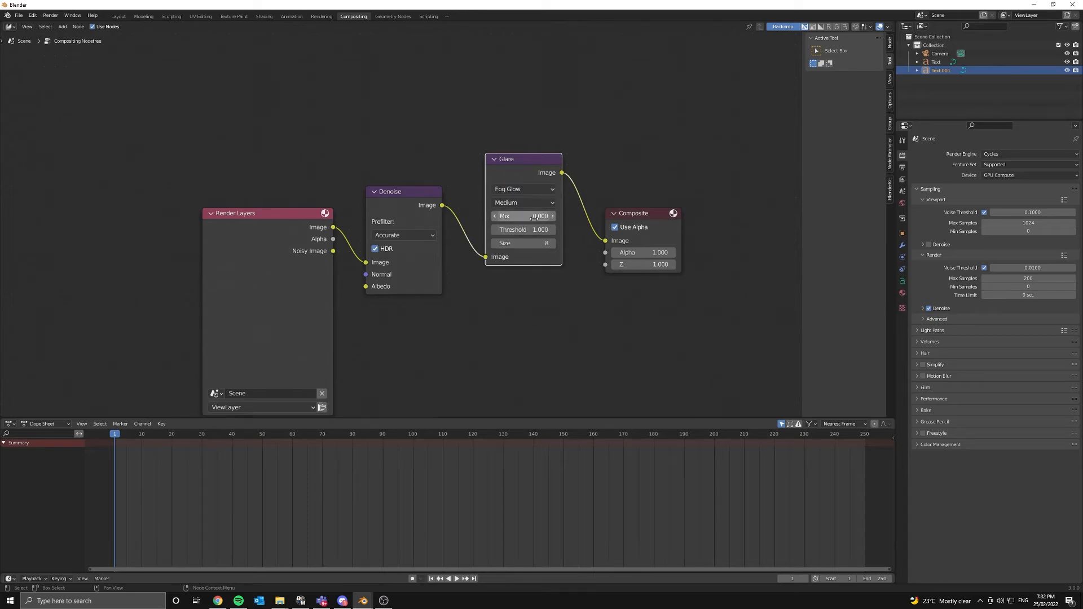
pyautogui.doubleClick(535, 243)
pyautogui.press('Return')
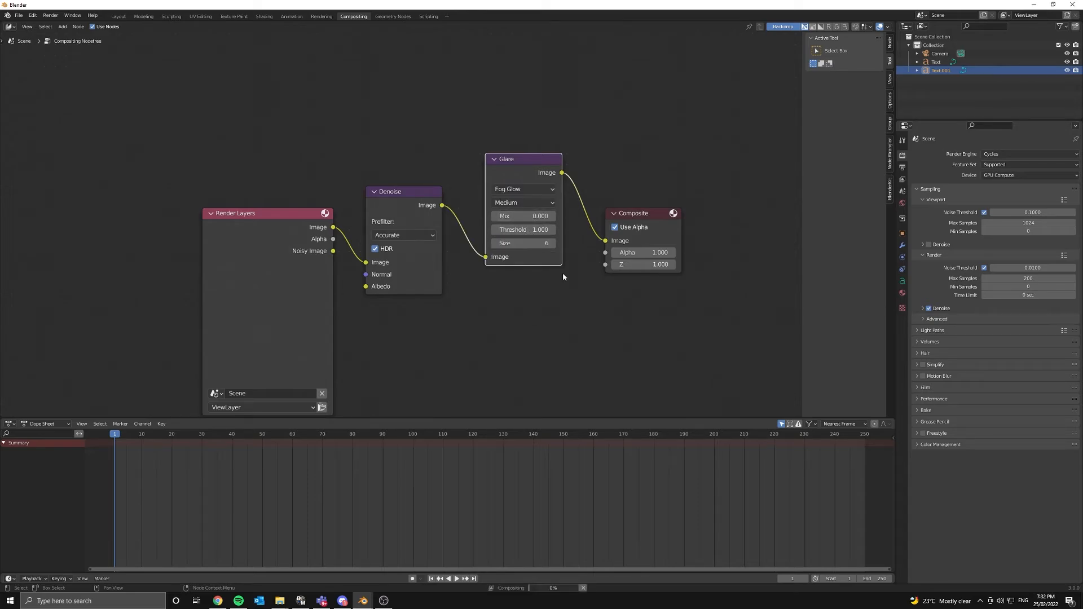
# - Render with F12 and maximise the Blender Render window to inspect the glowing orange TEXT
pyautogui.press('F12')
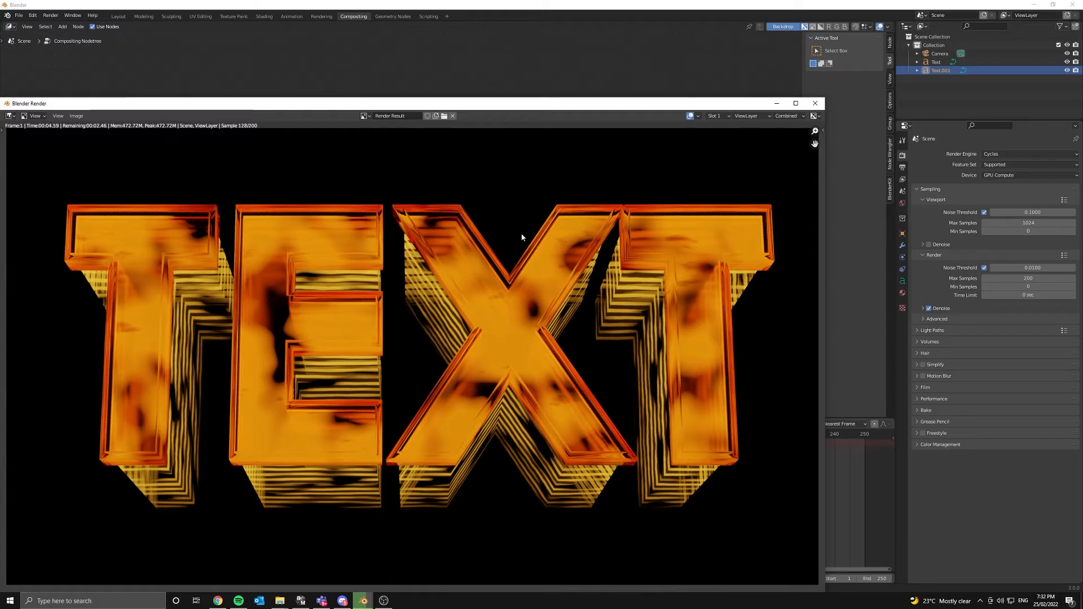
pyautogui.doubleClick(547, 103)
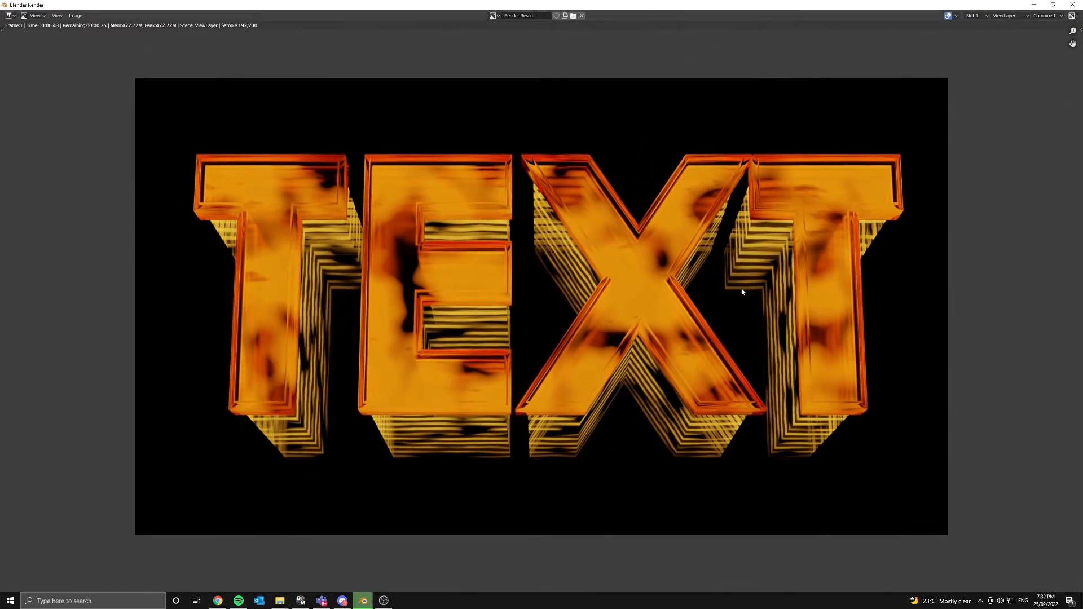
pyautogui.scroll(3, 742, 291)
pyautogui.scroll(-1, 643, 391)
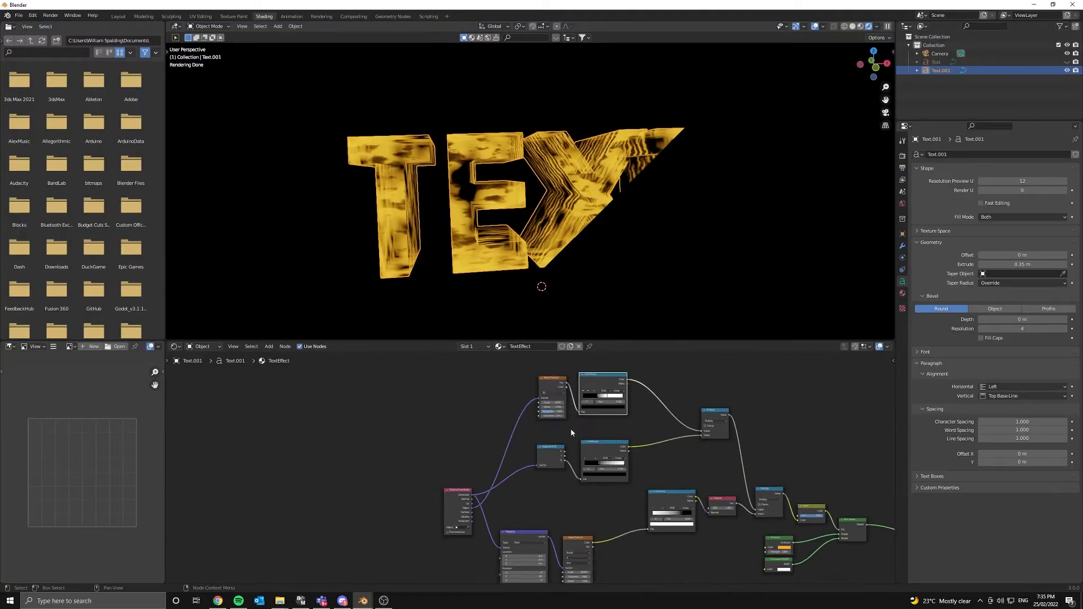
# - Preview the Separate XYZ output on the text and switch the viewport to solid shading
pyautogui.moveTo(570, 293); pyautogui.dragTo(450, 192, button='middle')
pyautogui.scroll(-6, 538, 468)
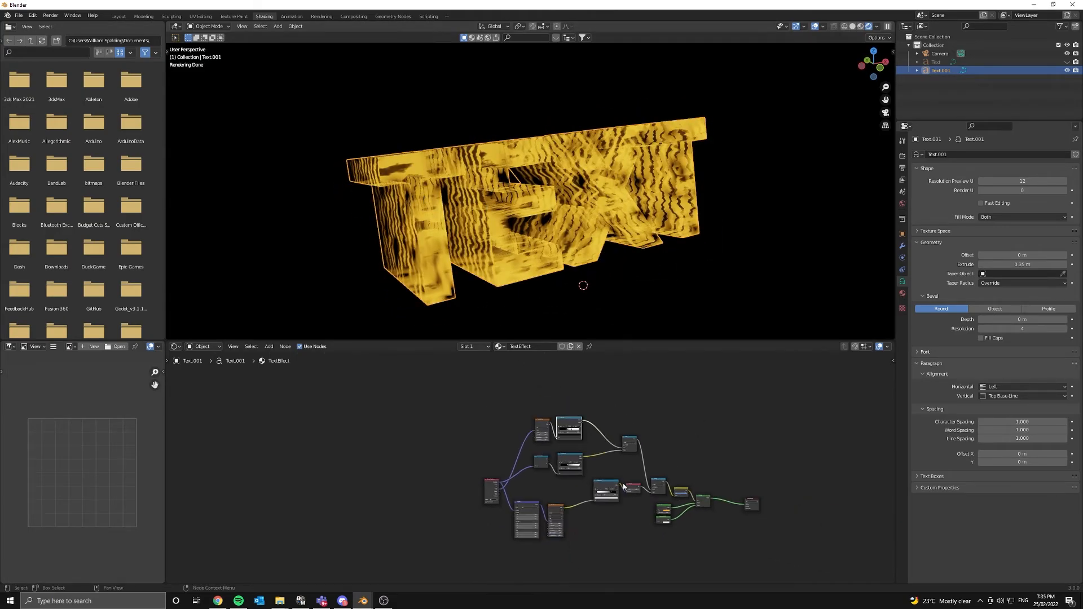
pyautogui.moveTo(622, 481); pyautogui.dragTo(677, 444, button='middle')
pyautogui.scroll(5, 522, 465)
pyautogui.moveTo(512, 437); pyautogui.dragTo(521, 512, button='middle')
pyautogui.scroll(3, 521, 513)
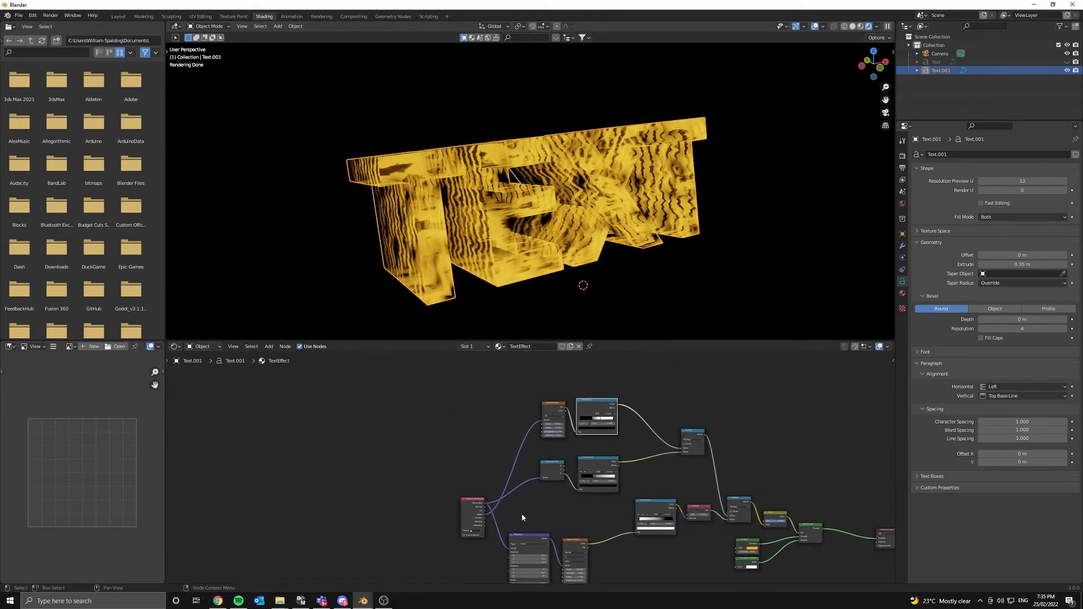
pyautogui.moveTo(571, 460); pyautogui.dragTo(582, 401, button='middle')
pyautogui.click(464, 528)
pyautogui.scroll(6, 514, 515)
pyautogui.keyDown('ctrl'); pyautogui.keyDown('shift'); pyautogui.click(473, 430); pyautogui.keyUp('shift'); pyautogui.keyUp('ctrl')
pyautogui.press('z')
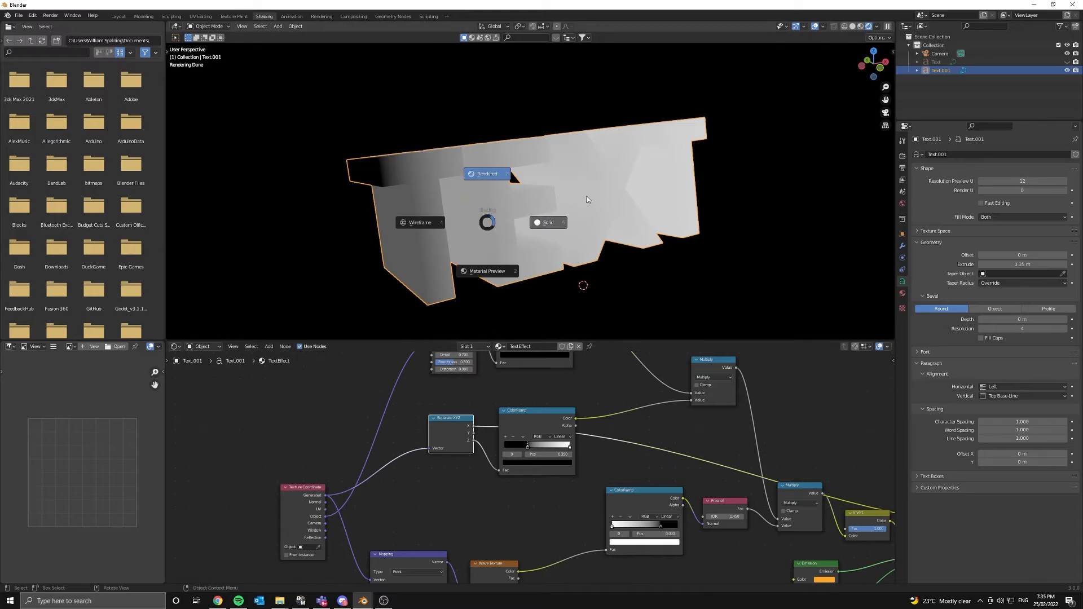
pyautogui.click(545, 222)
# - Move the group of shader nodes down-left and restore Mix Shader as the material output
pyautogui.click(516, 433)
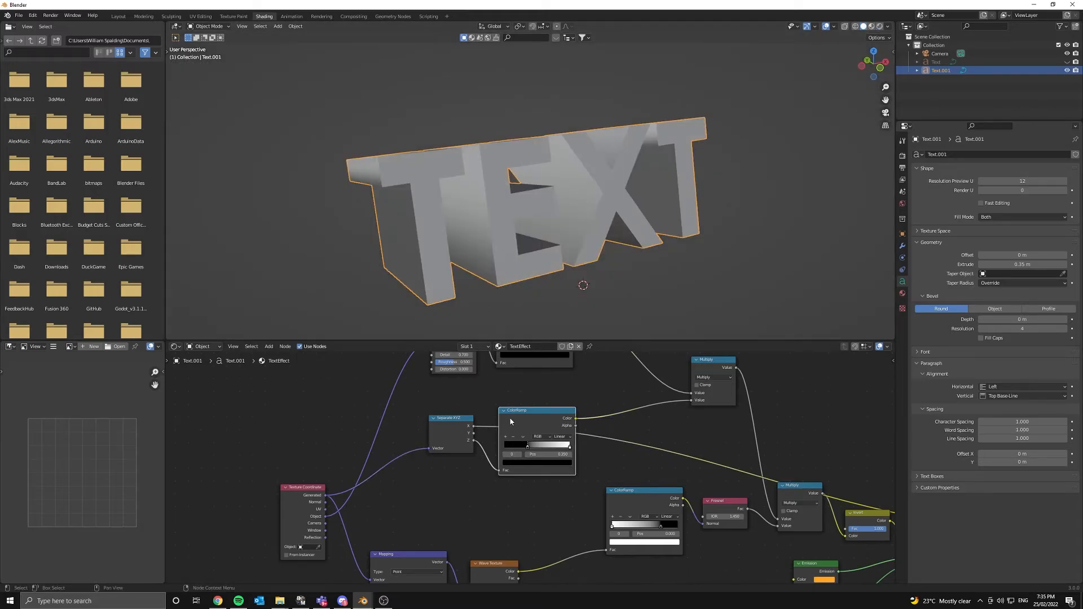
pyautogui.moveTo(515, 433); pyautogui.dragTo(423, 452, button='middle')
pyautogui.scroll(-5, 408, 428)
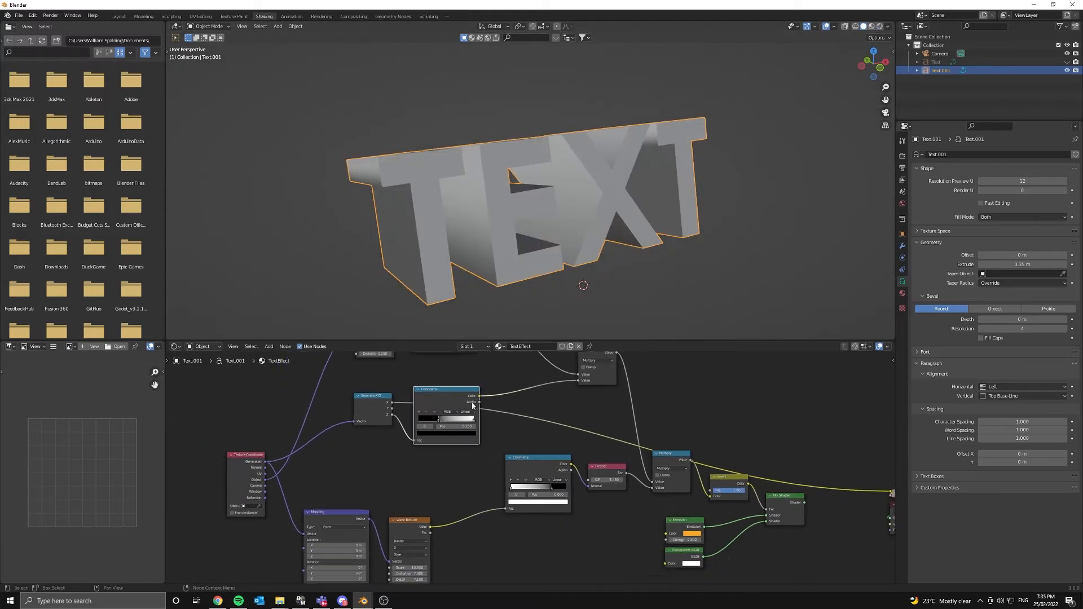
pyautogui.moveTo(664, 519); pyautogui.dragTo(362, 395)
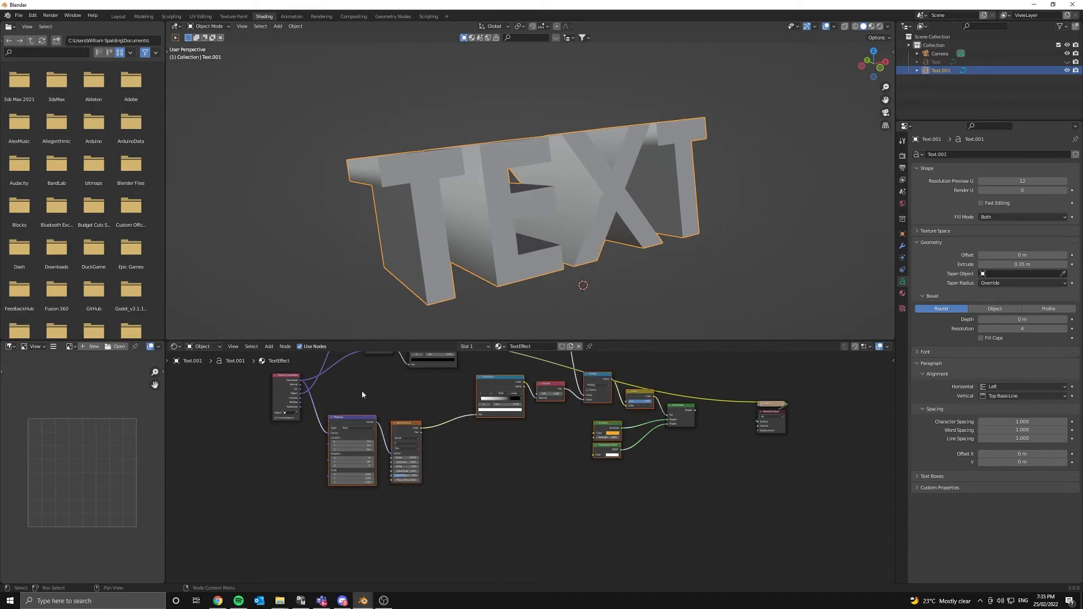
pyautogui.moveTo(720, 504); pyautogui.dragTo(331, 383)
pyautogui.press('g')
pyautogui.click(397, 431)
pyautogui.keyDown('ctrl'); pyautogui.keyDown('shift'); pyautogui.click(687, 460); pyautogui.keyUp('shift'); pyautogui.keyUp('ctrl')
# - Duplicate the Z-gradient ColorRamp node
pyautogui.moveTo(684, 423); pyautogui.dragTo(811, 502, button='middle')
pyautogui.scroll(3, 613, 461)
pyautogui.scroll(2, 612, 462)
pyautogui.hotkey('shift', 'd')
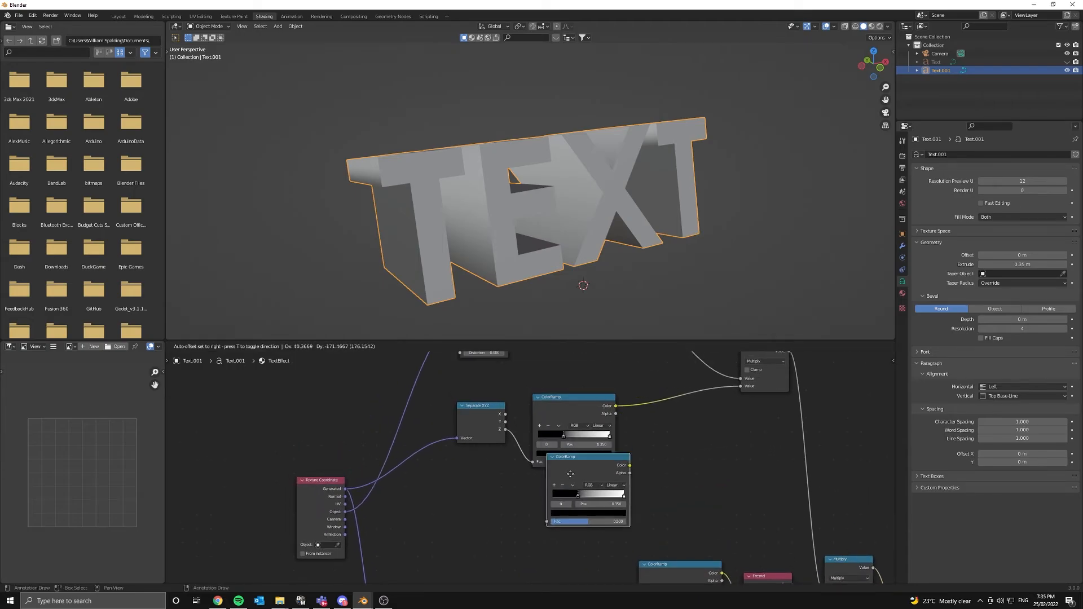
# - Place the ColorRamp copy below, feed it Separate XYZ Z, and preview it in Rendered shading
pyautogui.click(556, 489)
pyautogui.moveTo(504, 429); pyautogui.dragTo(533, 544)
pyautogui.keyDown('ctrl'); pyautogui.keyDown('shift'); pyautogui.click(602, 480); pyautogui.keyUp('shift'); pyautogui.keyUp('ctrl')
pyautogui.press('z')
pyautogui.click(561, 67)
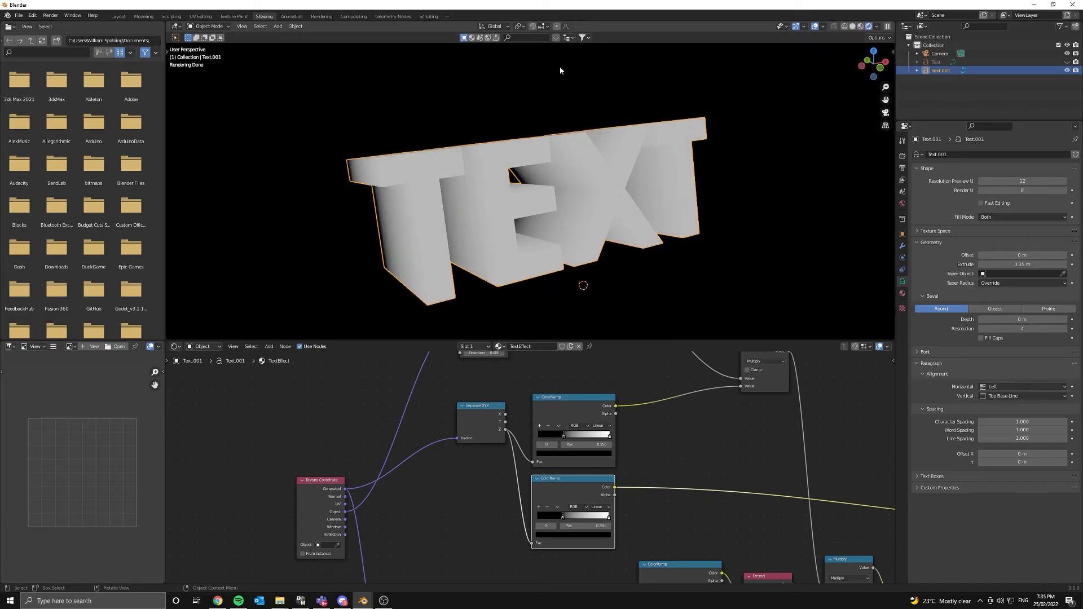
pyautogui.moveTo(557, 91); pyautogui.dragTo(590, 108, button='middle')
# - Adjust the new ramp's stops so front faces turn black and sides white
pyautogui.moveTo(607, 520)
pyautogui.mouseDown()
pyautogui.moveTo(556, 518)
pyautogui.moveTo(596, 519)
pyautogui.moveTo(565, 520)
pyautogui.mouseUp()
pyautogui.click(607, 519)
pyautogui.moveTo(515, 212); pyautogui.dragTo(503, 320, button='middle')
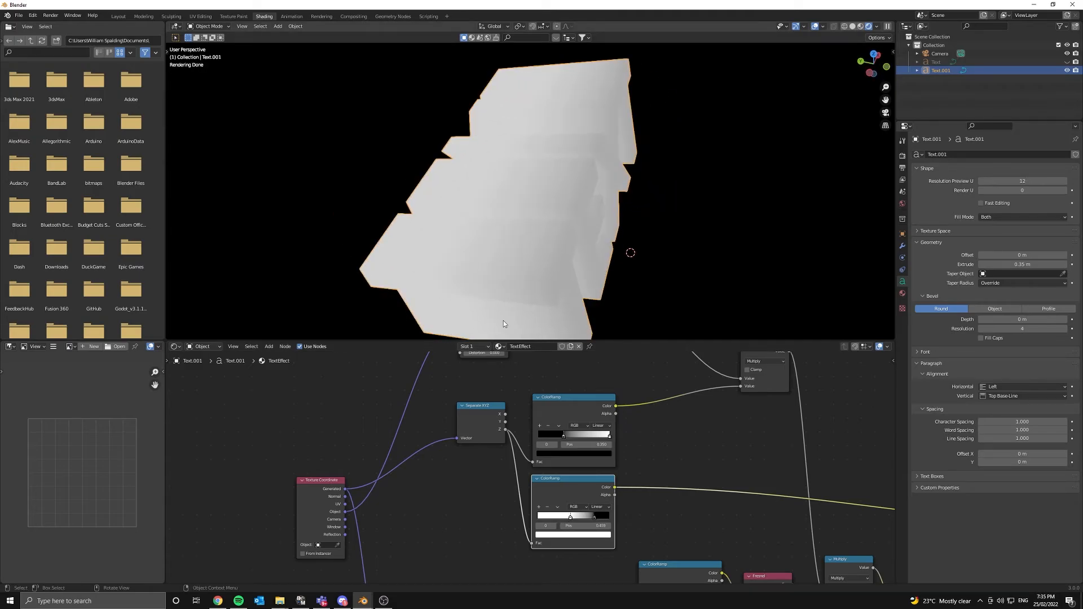
pyautogui.moveTo(592, 517)
pyautogui.mouseDown()
pyautogui.moveTo(576, 516)
pyautogui.moveTo(586, 519)
pyautogui.mouseUp()
pyautogui.moveTo(600, 237); pyautogui.dragTo(604, 277, button='middle')
pyautogui.scroll(-3, 682, 444)
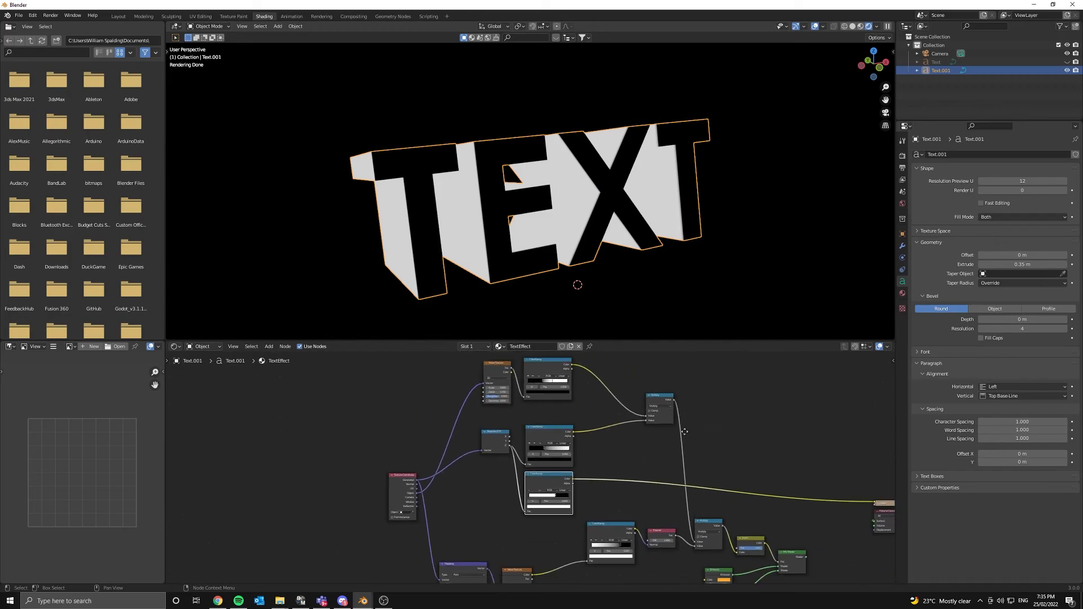
# - Duplicate the Multiply node onto the mask ColorRamp's output link
pyautogui.hotkey('shift', 'd')
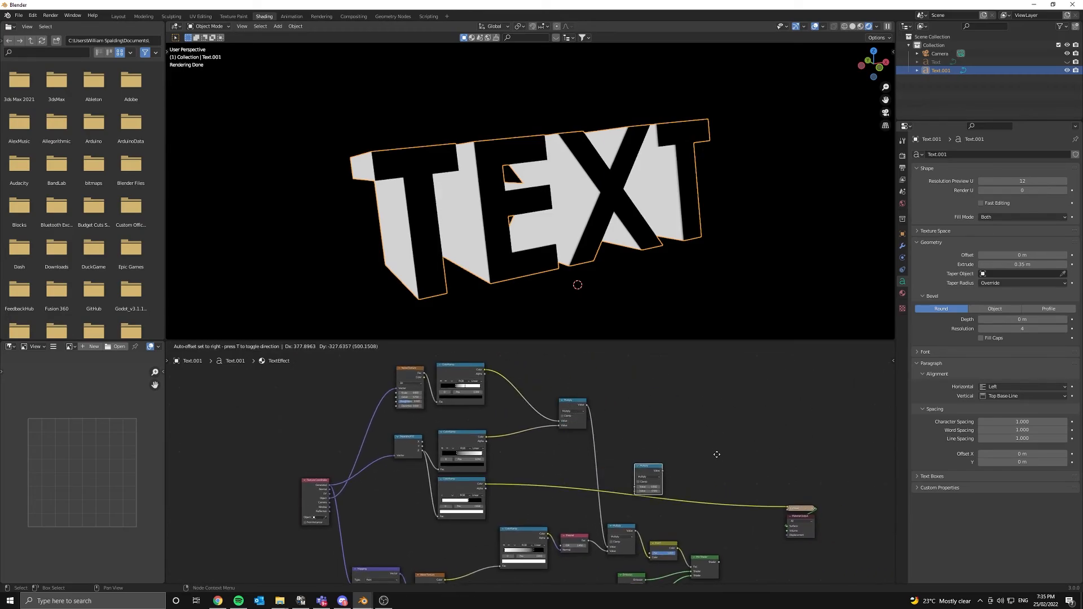
pyautogui.click(700, 415)
pyautogui.scroll(2, 600, 426)
pyautogui.scroll(3, 602, 416)
pyautogui.moveTo(605, 406); pyautogui.dragTo(457, 422, button='middle')
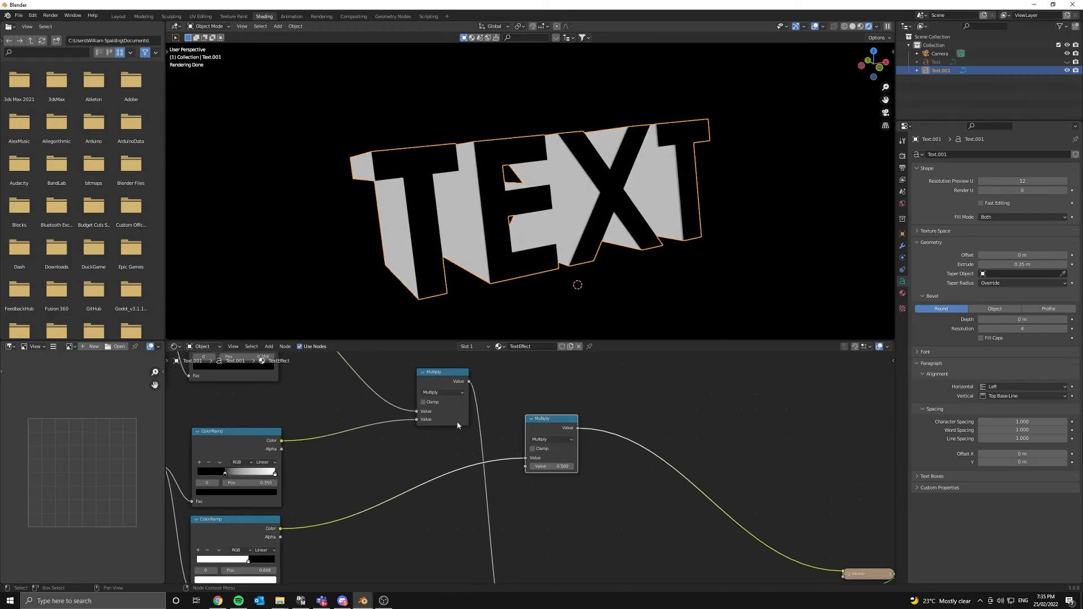
# - Connect the upper Multiply's Value output into the new Multiply's second Value input
pyautogui.moveTo(470, 383); pyautogui.dragTo(527, 466)
pyautogui.moveTo(654, 181); pyautogui.dragTo(533, 188, button='middle')
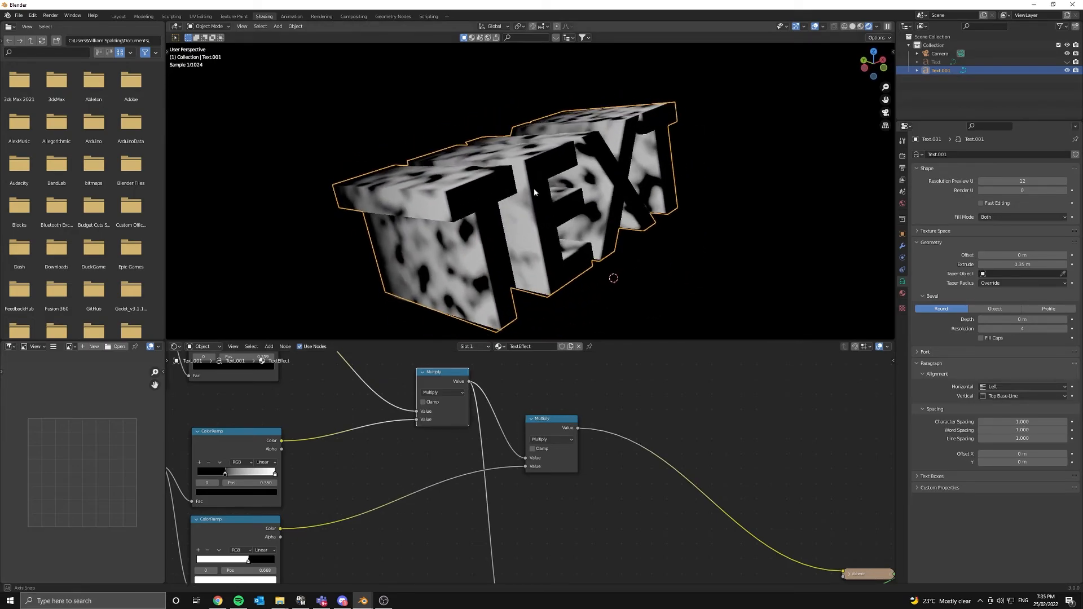
pyautogui.scroll(-4, 452, 229)
pyautogui.scroll(-2, 621, 519)
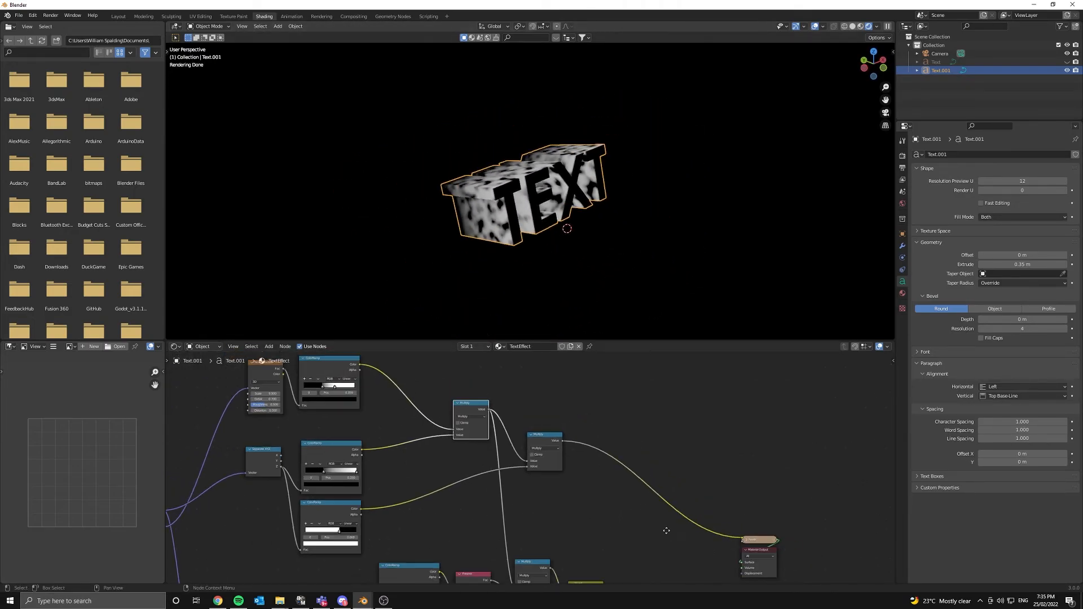
pyautogui.moveTo(666, 530); pyautogui.dragTo(556, 474, button='middle')
pyautogui.scroll(-3, 556, 473)
pyautogui.moveTo(593, 539); pyautogui.dragTo(446, 455)
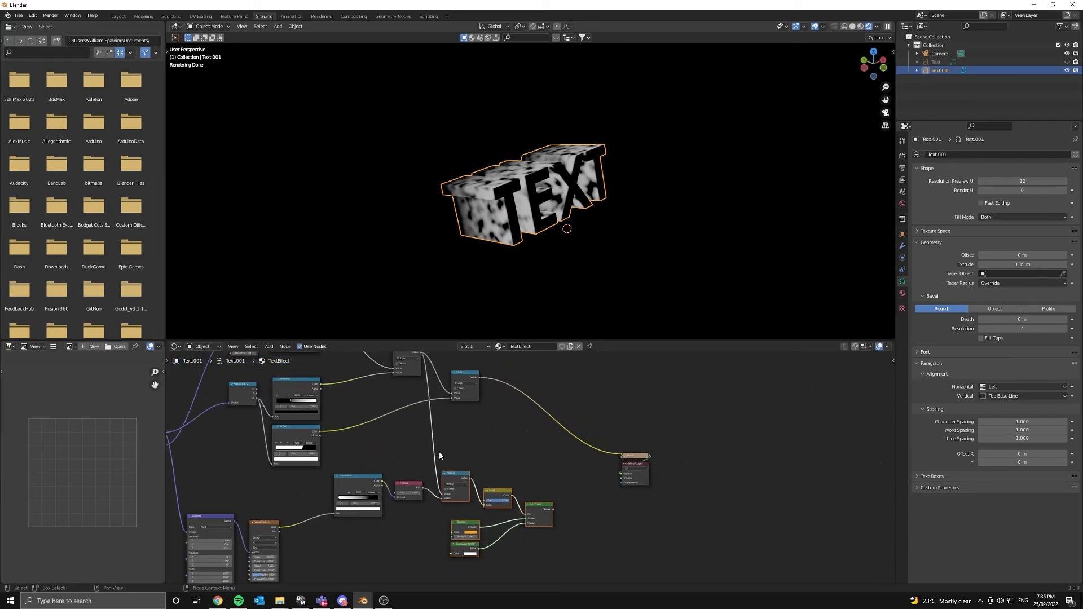
# - Feed the masked pattern into the lower Multiply and output Mix Shader as the material
pyautogui.click(523, 449)
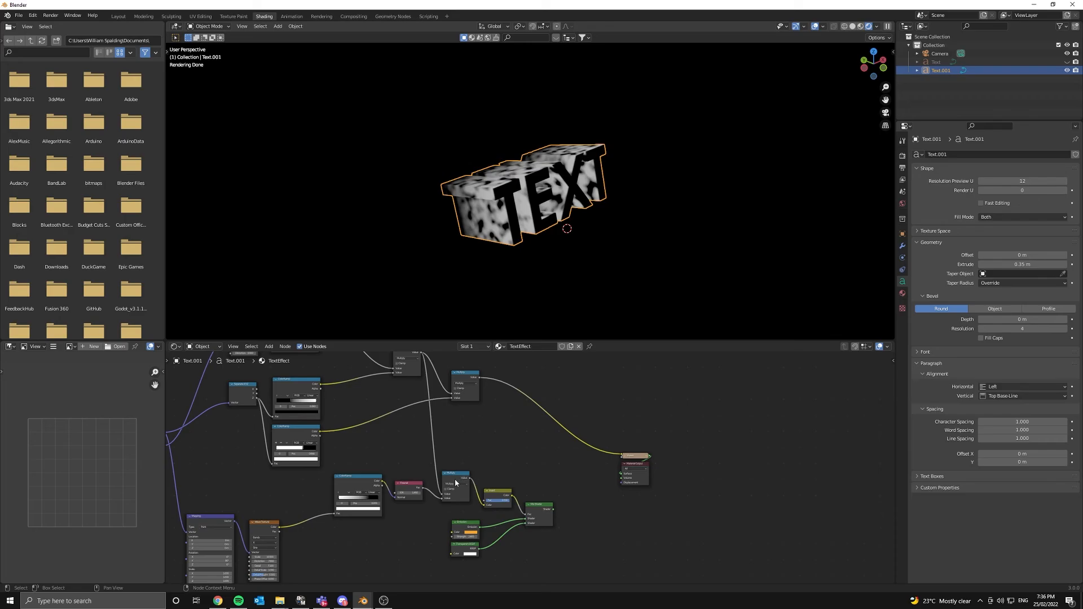
pyautogui.moveTo(455, 473); pyautogui.dragTo(560, 496, button='middle')
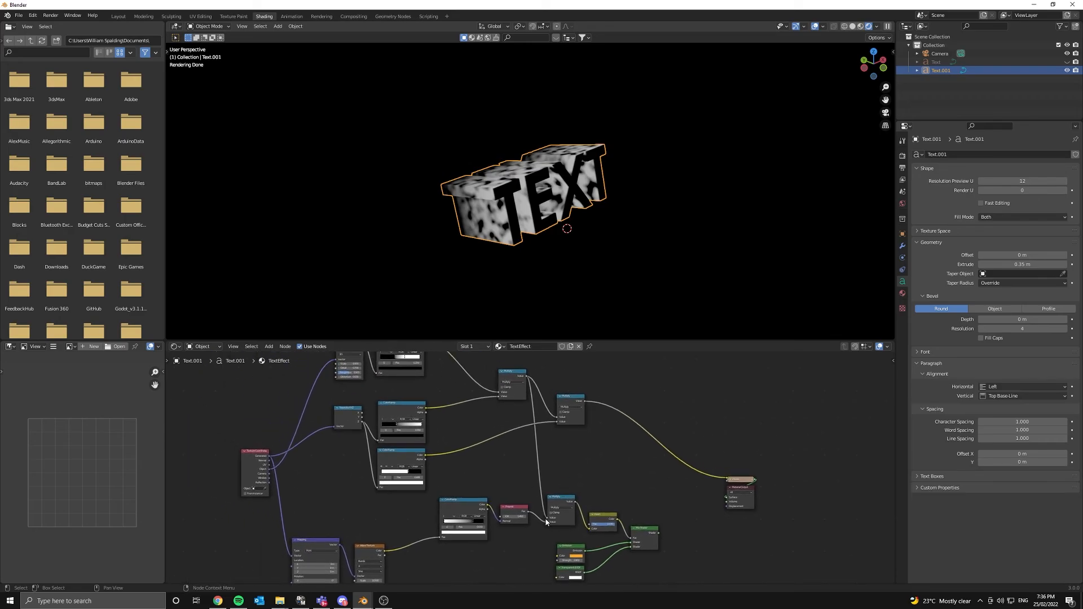
pyautogui.moveTo(587, 402); pyautogui.dragTo(548, 522)
pyautogui.keyDown('ctrl'); pyautogui.keyDown('shift'); pyautogui.click(638, 537); pyautogui.keyUp('shift'); pyautogui.keyUp('ctrl')
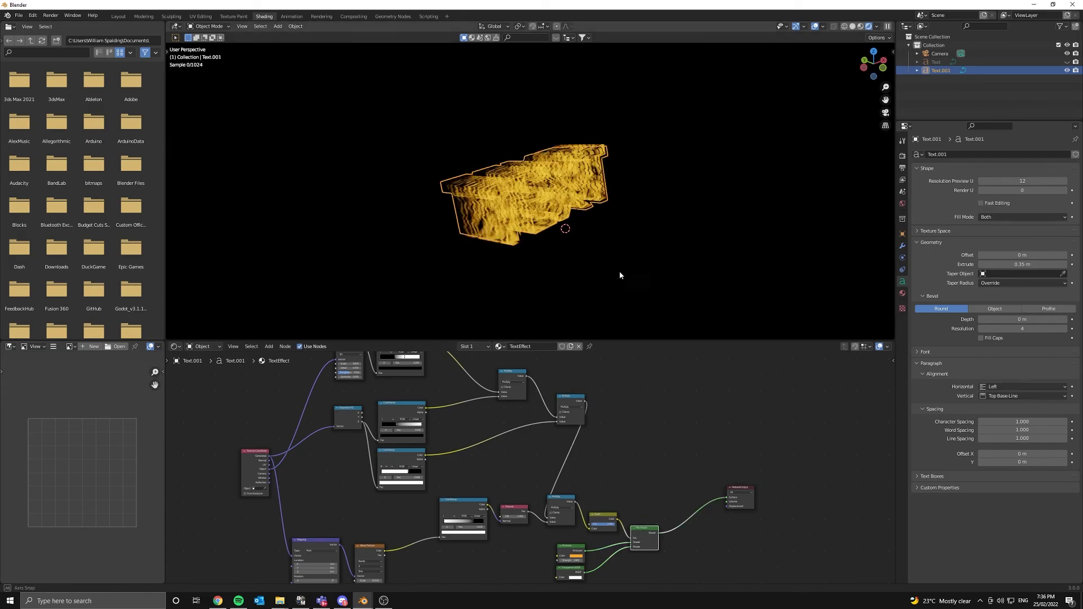
# - Look through the scene camera at the gold-trailed text with Text.001 deselected
pyautogui.moveTo(586, 243); pyautogui.dragTo(561, 241, button='middle')
pyautogui.scroll(5, 516, 210)
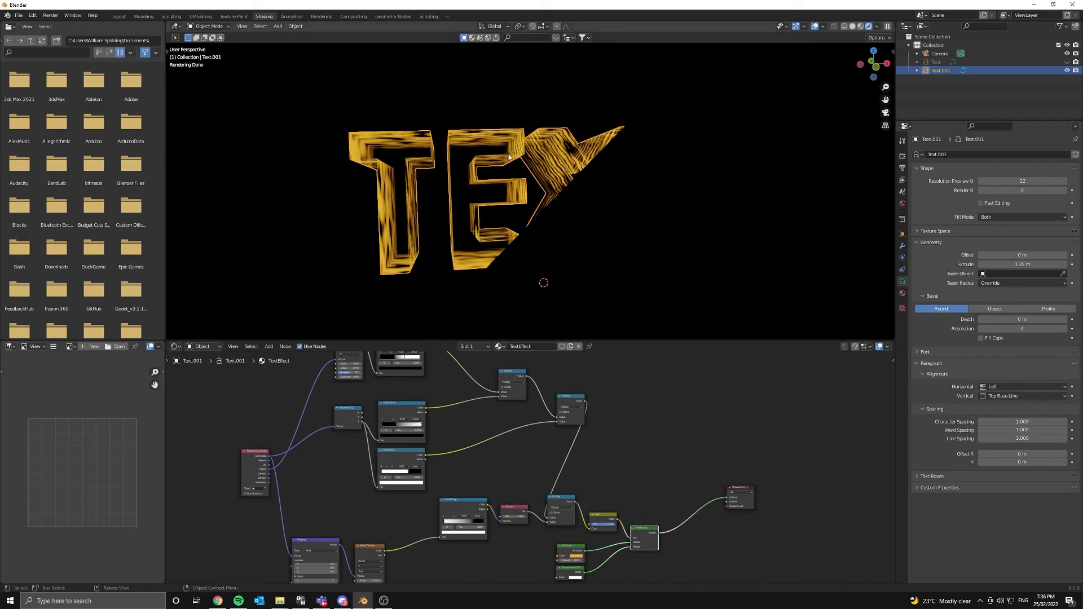
pyautogui.press('KP_0')
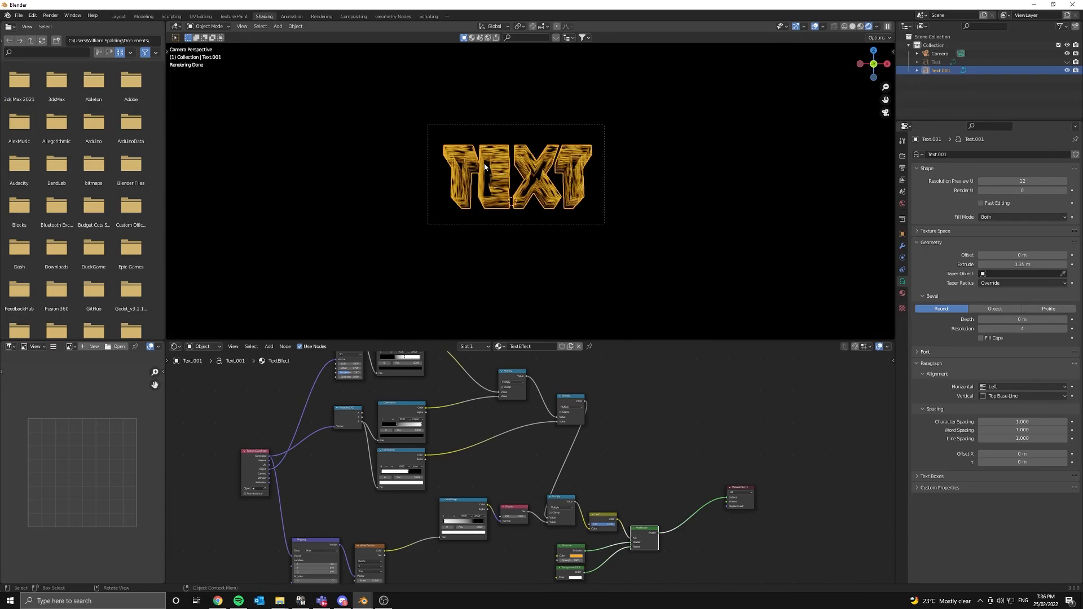
pyautogui.click(716, 208)
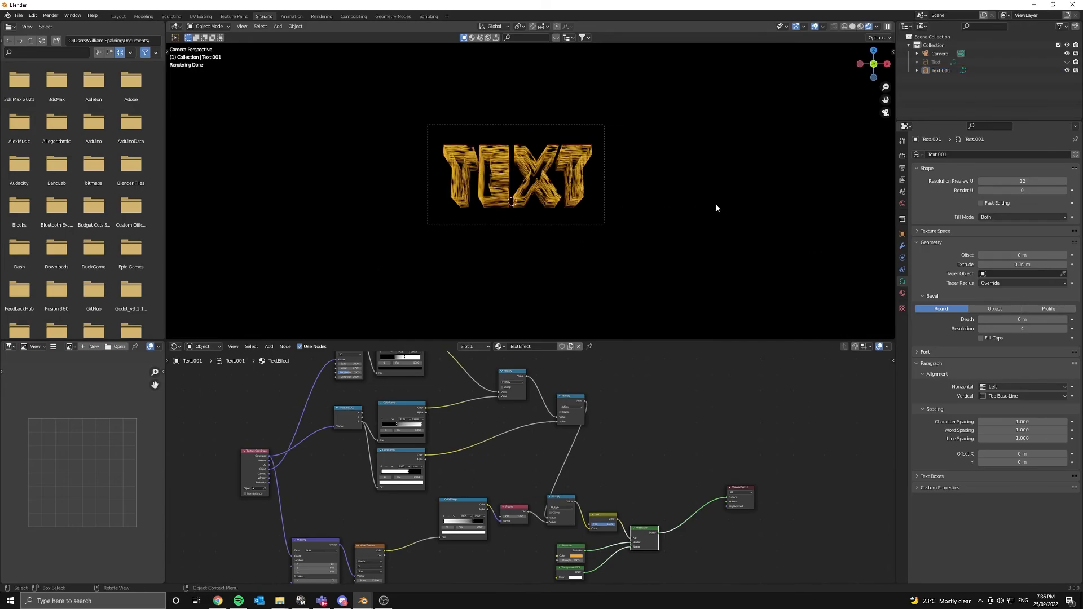
pyautogui.scroll(6, 424, 209)
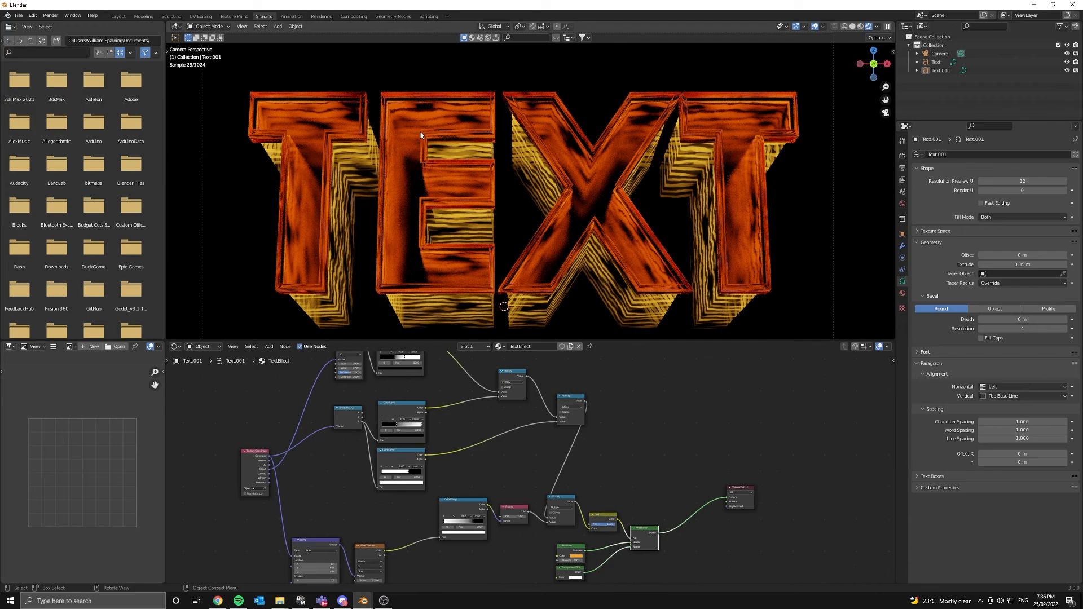
# - Select the front TEXT object and switch the viewport to Rendered shading
pyautogui.click(450, 187)
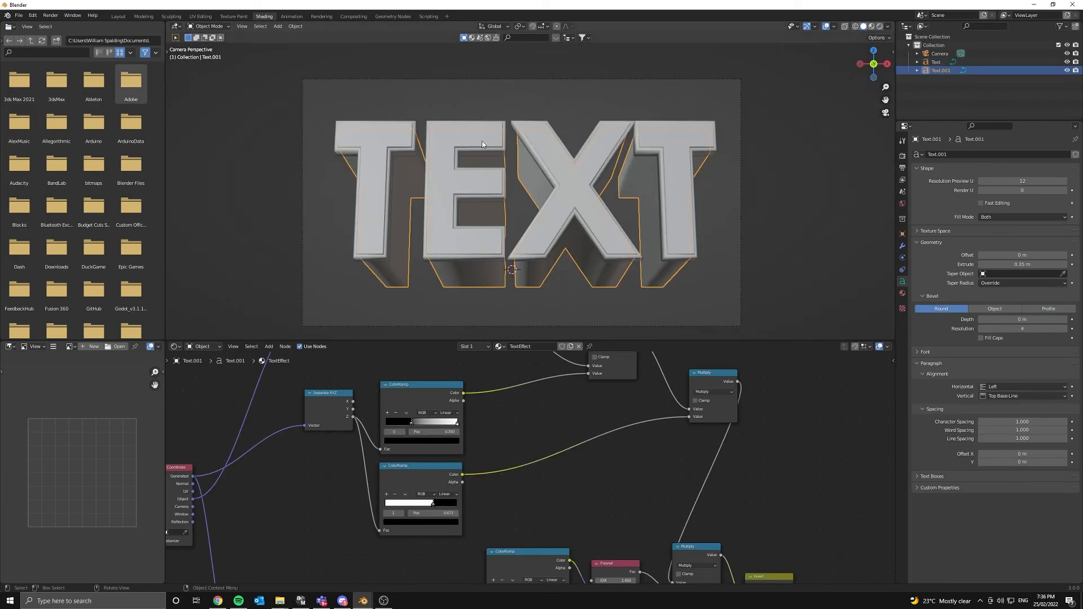
pyautogui.click(481, 140)
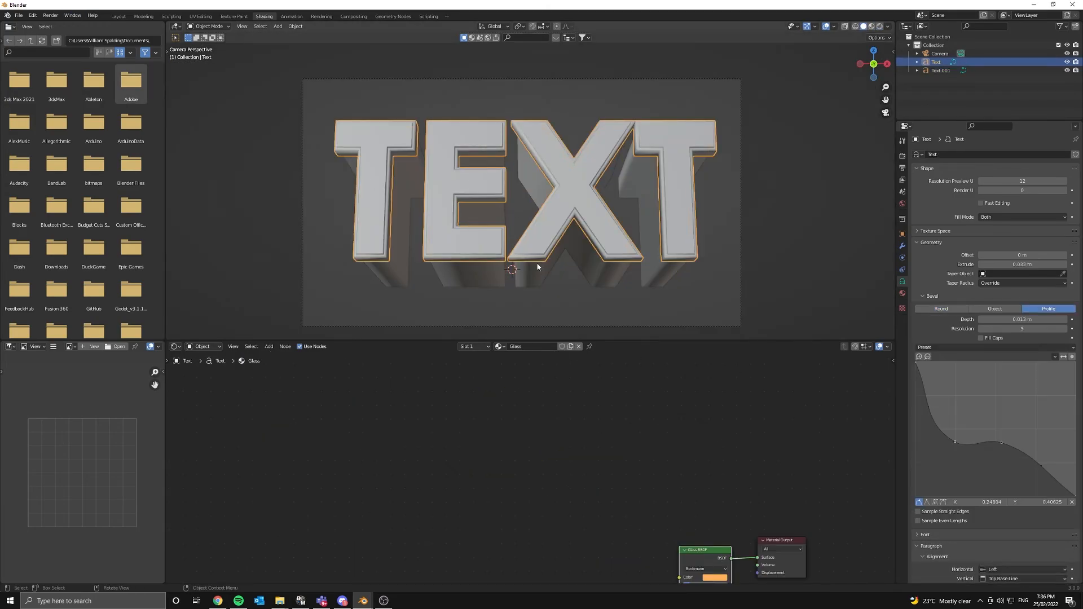
pyautogui.press('z')
pyautogui.click(951, 265)
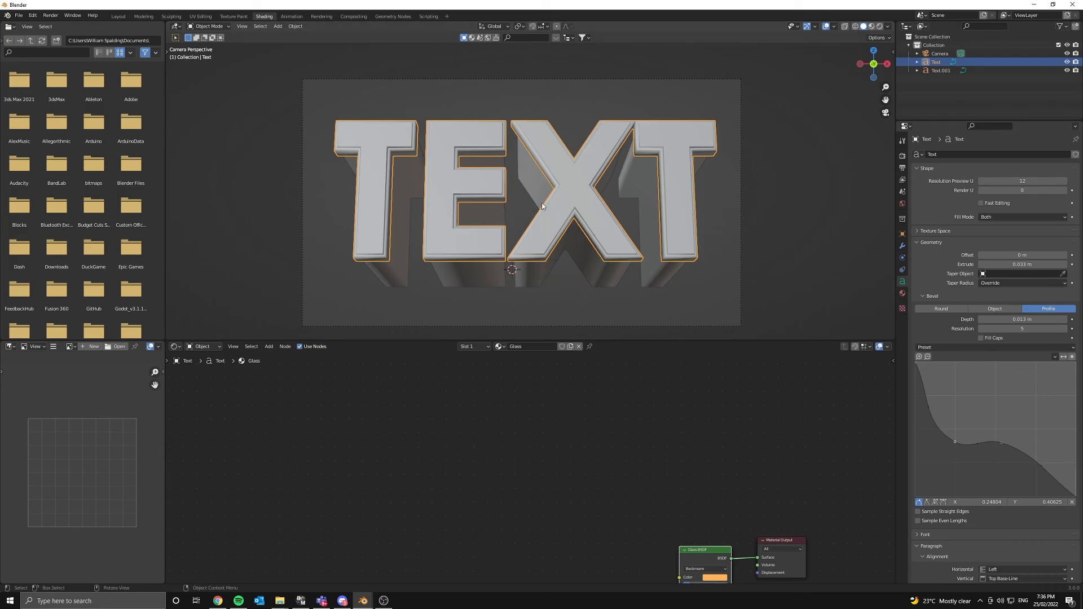
pyautogui.press('z')
pyautogui.click(512, 65)
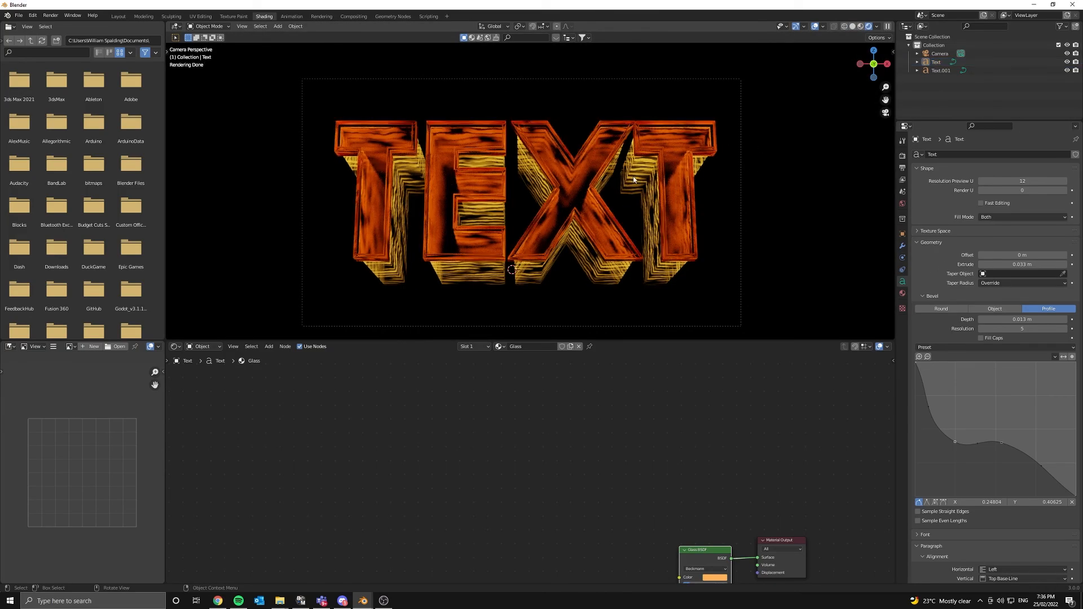
# - Orbit and zoom to inspect the glass letters and trailing waves from front and side
pyautogui.moveTo(760, 153); pyautogui.dragTo(537, 193, button='middle')
pyautogui.scroll(4, 537, 193)
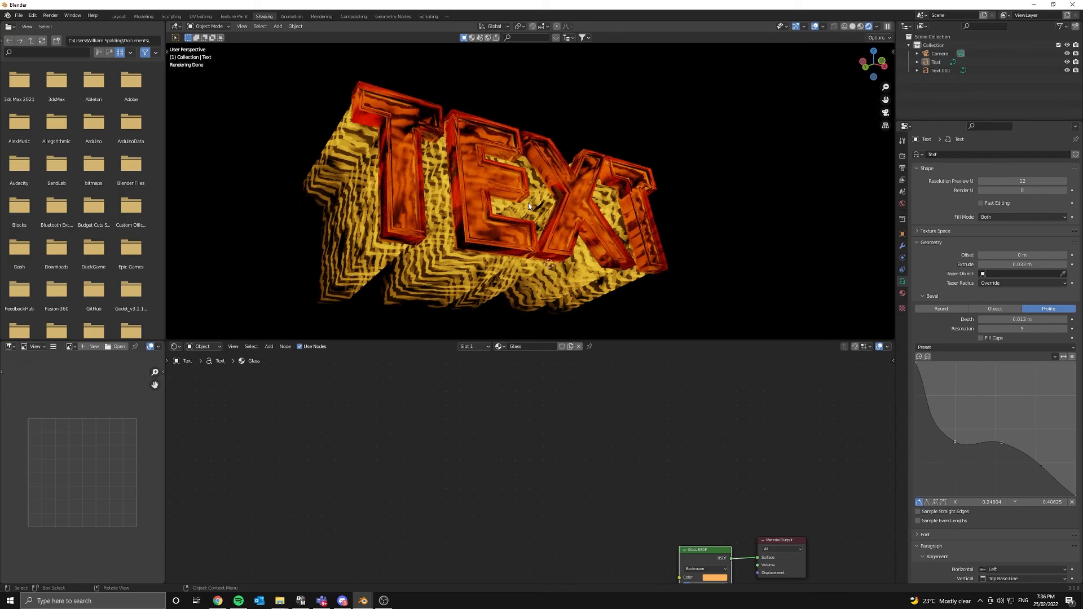
pyautogui.moveTo(528, 202); pyautogui.dragTo(694, 201, button='middle')
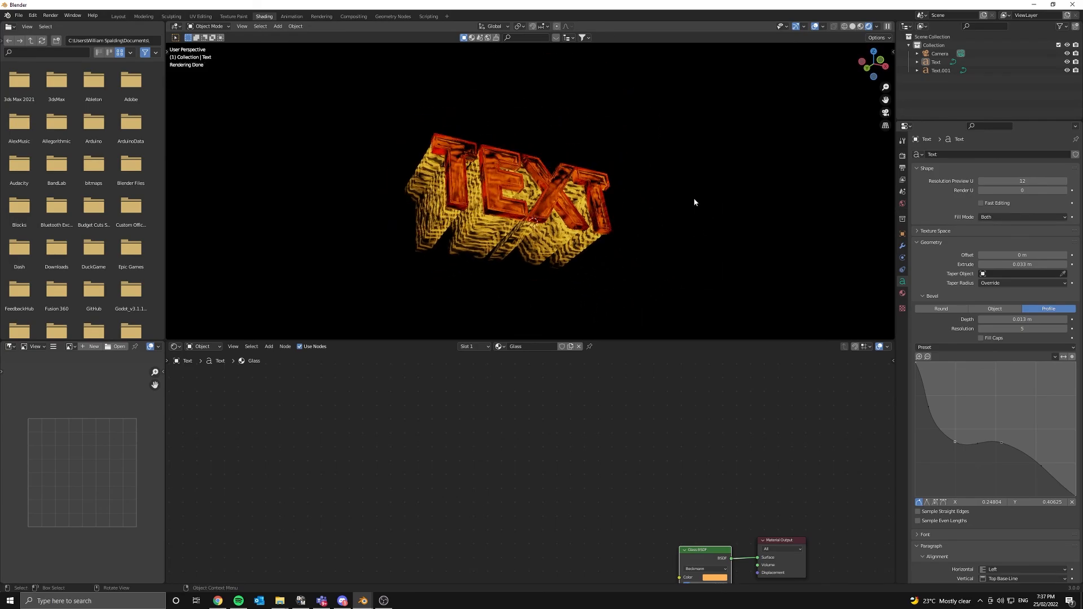